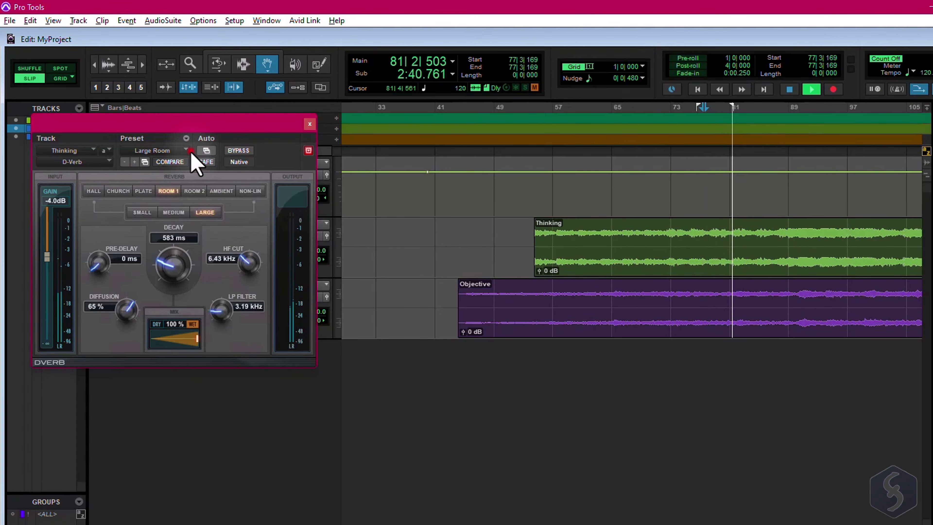
Load the Plate Dark preset in the D-Verb reverb on the Thinking track
{"action": "left_click", "coordinate": [185, 151]}
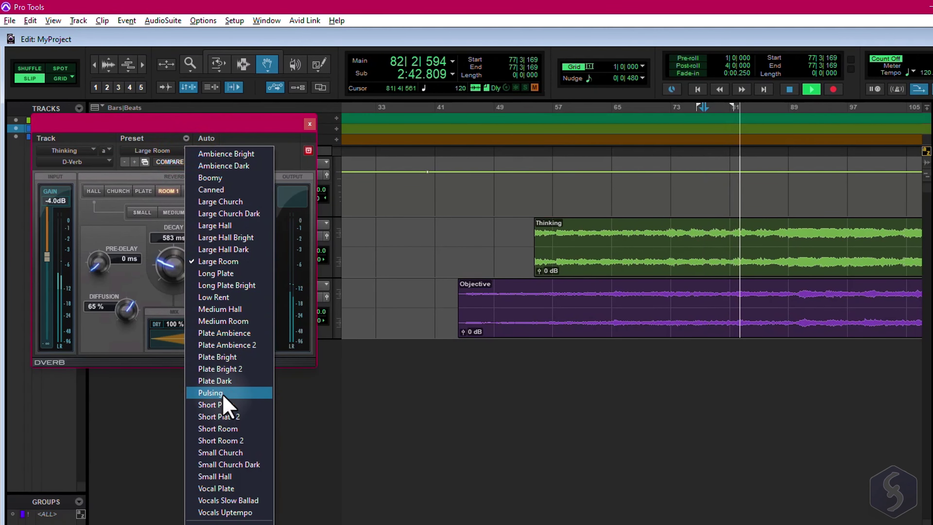
{"action": "left_click", "coordinate": [226, 381]}
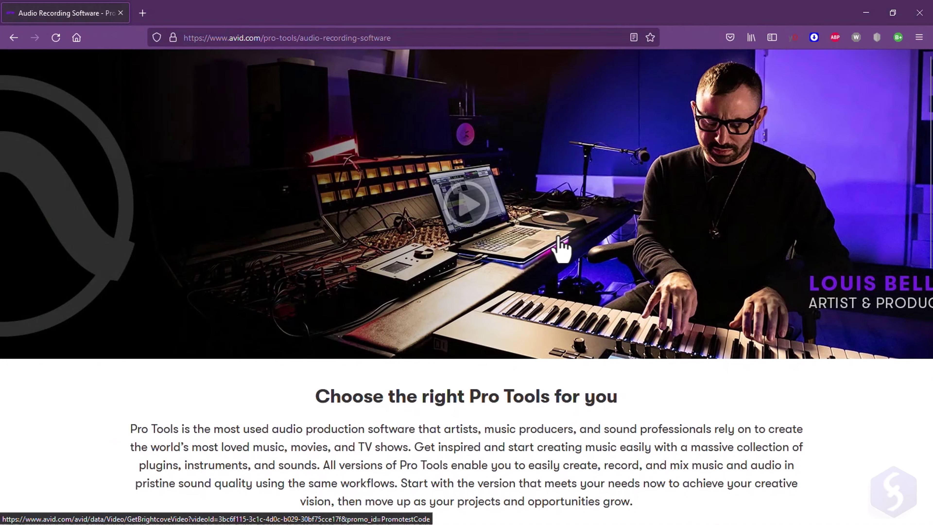
Switch to the browser and compare the Pro Tools Artist, Studio and Flex editions on the Avid page
{"action": "scroll", "coordinate": [558, 239], "scroll_direction": "down", "scroll_amount": 4}
{"action": "scroll", "coordinate": [558, 239], "scroll_direction": "down", "scroll_amount": 4}
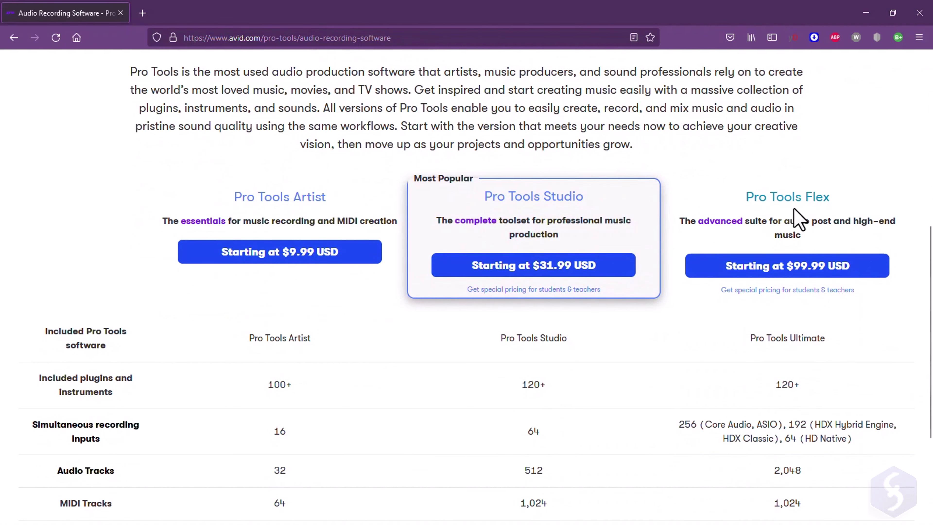
{"action": "scroll", "coordinate": [402, 232], "scroll_direction": "down", "scroll_amount": 2}
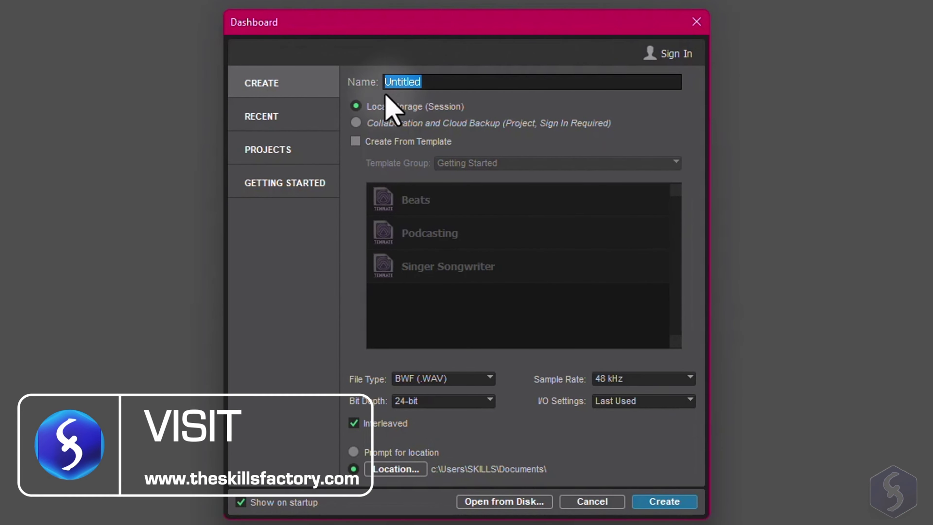
Look through the recent sessions MIDIComp, Untitled2 and Beats, and start opening a session from disk
{"action": "left_click", "coordinate": [303, 118]}
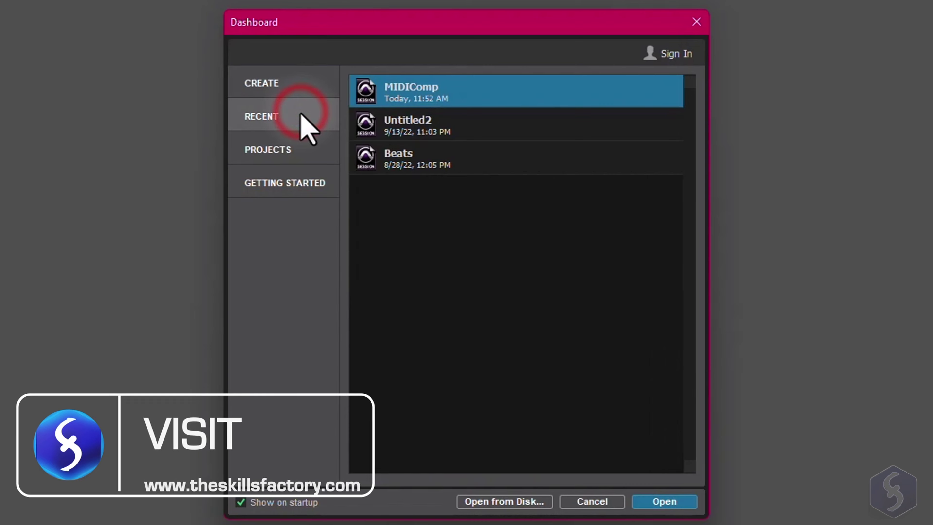
{"action": "left_click", "coordinate": [467, 128]}
{"action": "left_click", "coordinate": [471, 152]}
{"action": "left_click", "coordinate": [482, 121]}
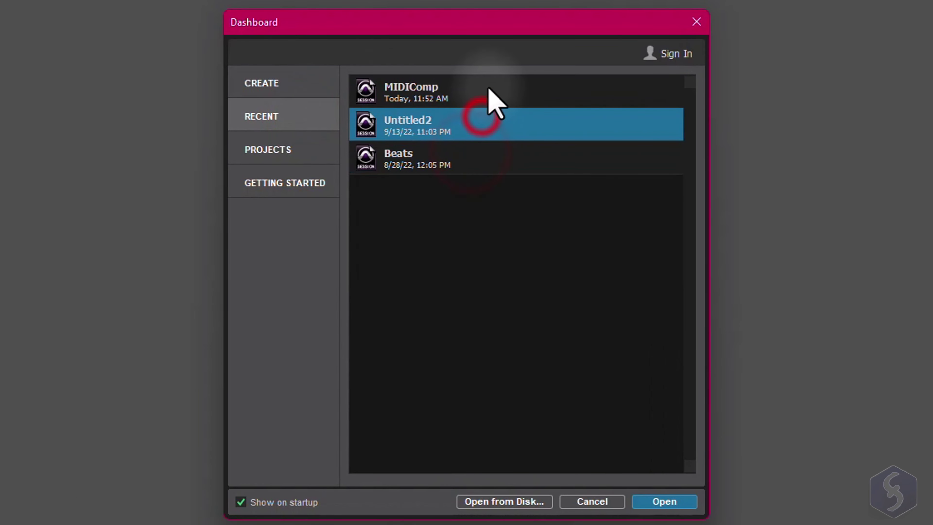
{"action": "left_click", "coordinate": [489, 86]}
{"action": "left_click", "coordinate": [479, 132]}
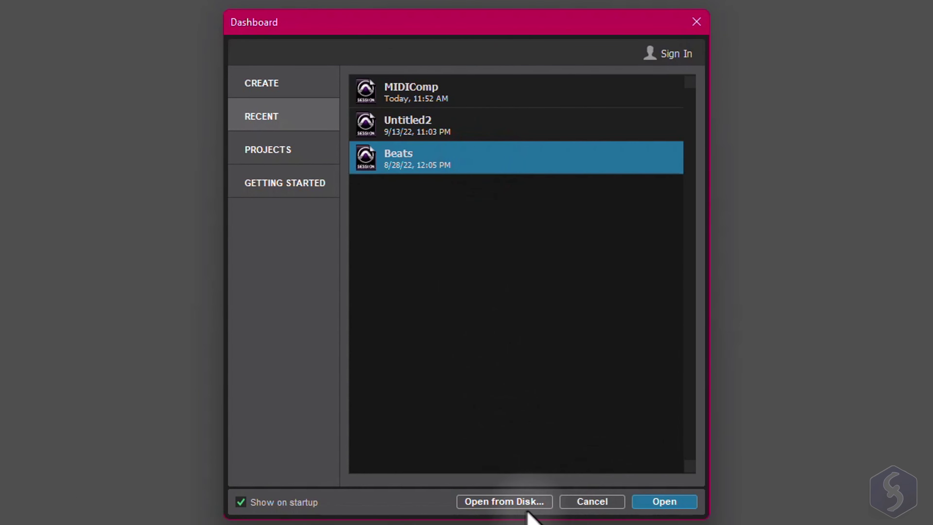
{"action": "left_click", "coordinate": [514, 502]}
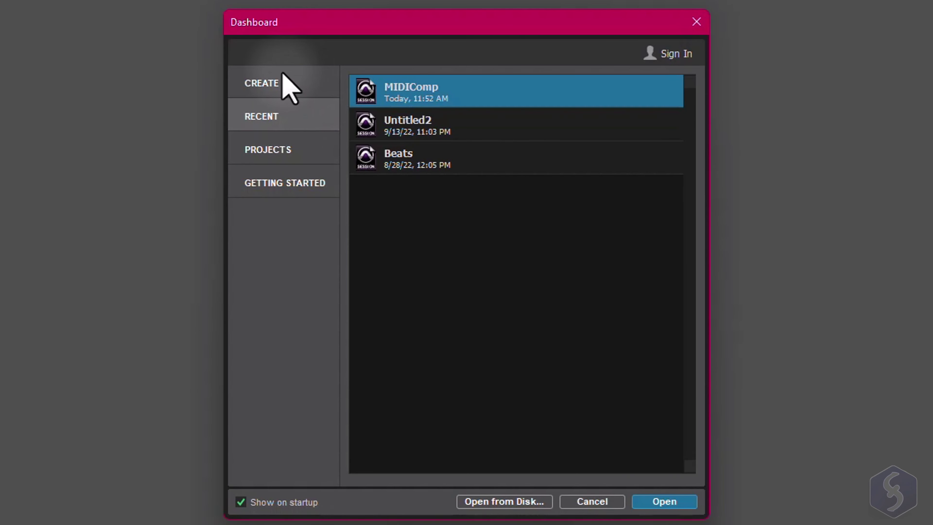
Set up a new session in the Dashboard and name it MyProject
{"action": "left_click", "coordinate": [279, 82]}
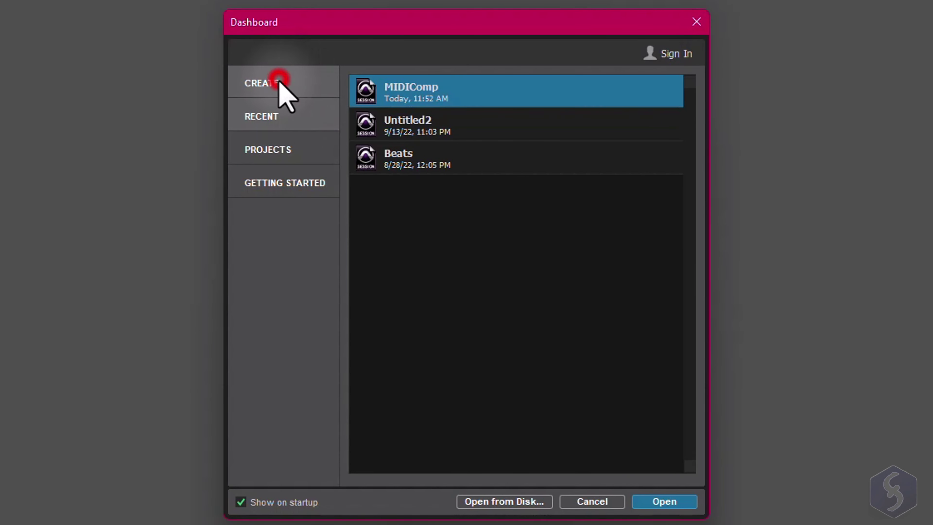
{"action": "left_click", "coordinate": [448, 82]}
{"action": "left_click_drag", "start_coordinate": [427, 84], "coordinate": [348, 91]}
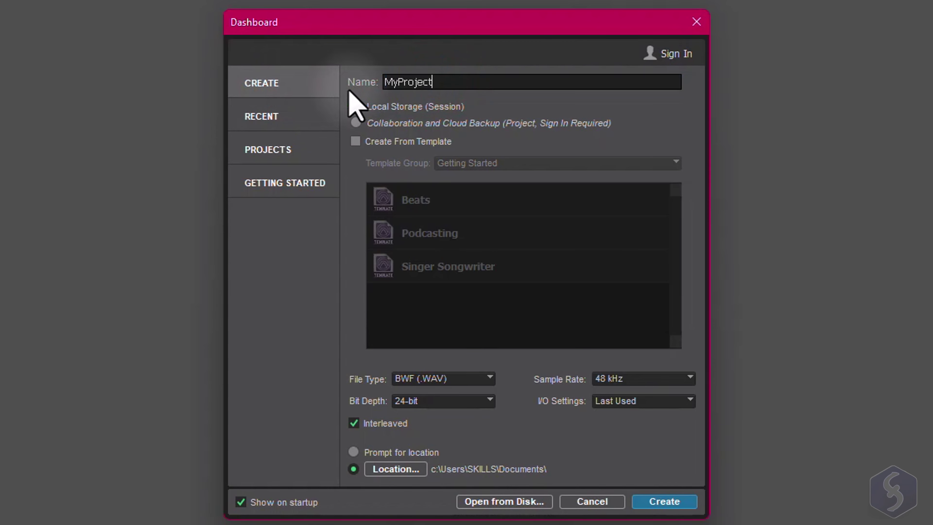
Examine the file type, bit depth and sample rate options offered for the new session
{"action": "left_click", "coordinate": [457, 379]}
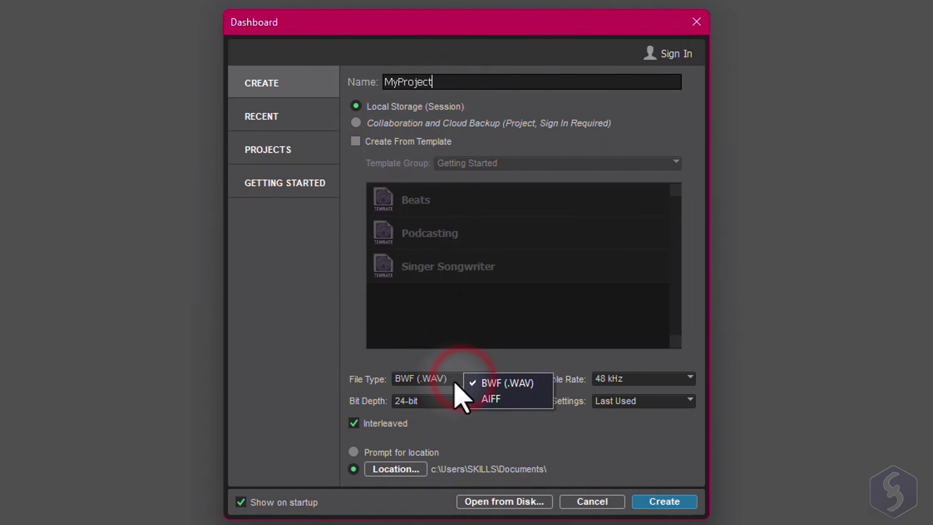
{"action": "left_click", "coordinate": [643, 373]}
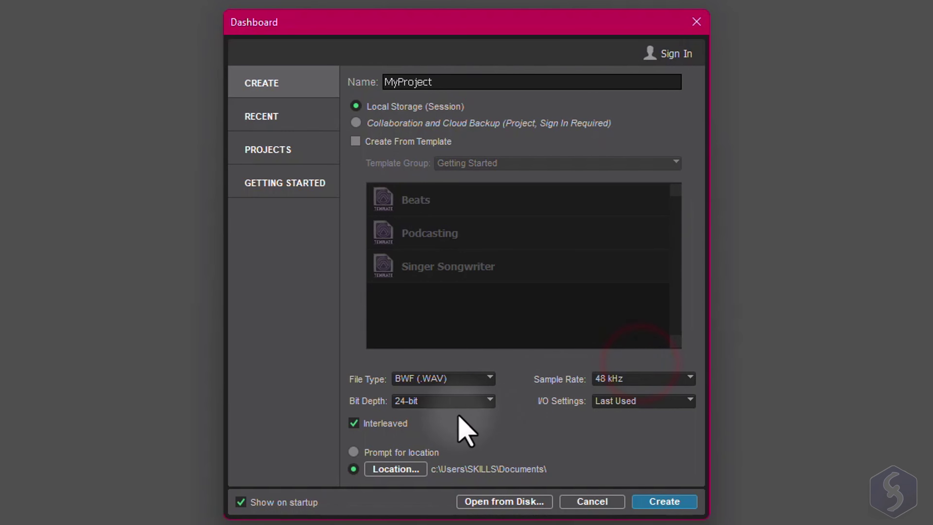
{"action": "left_click", "coordinate": [458, 401]}
{"action": "left_click", "coordinate": [641, 381]}
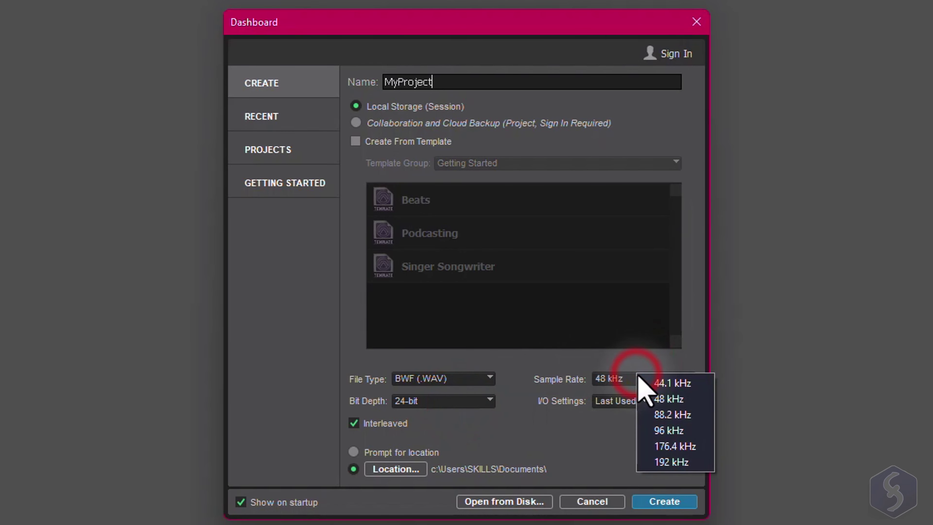
{"action": "left_click", "coordinate": [502, 111]}
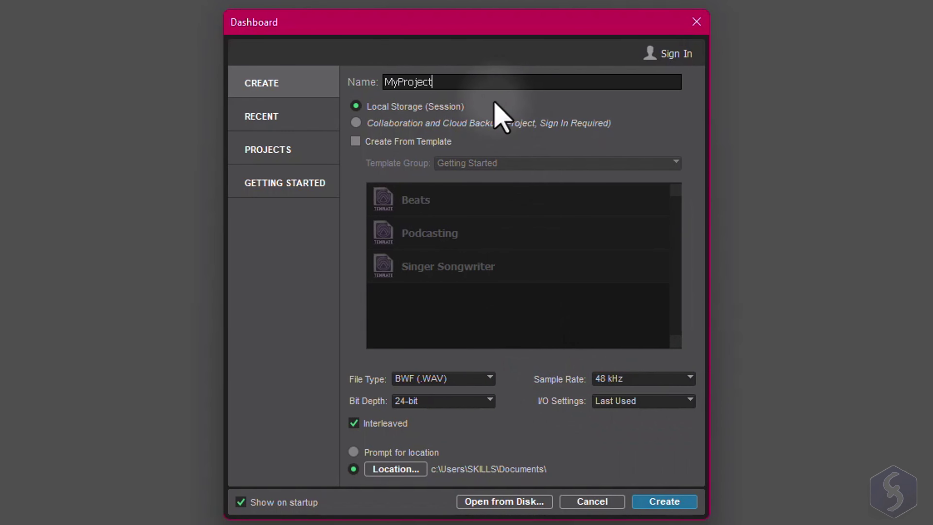
Try creating the session from a template and choose the Post Production template group
{"action": "left_click", "coordinate": [356, 141]}
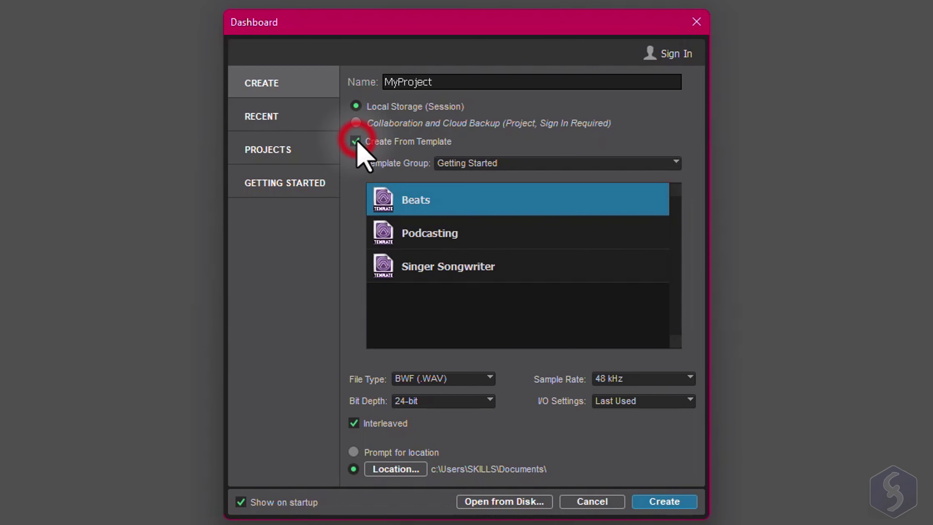
{"action": "left_click", "coordinate": [527, 162]}
{"action": "left_click", "coordinate": [584, 183]}
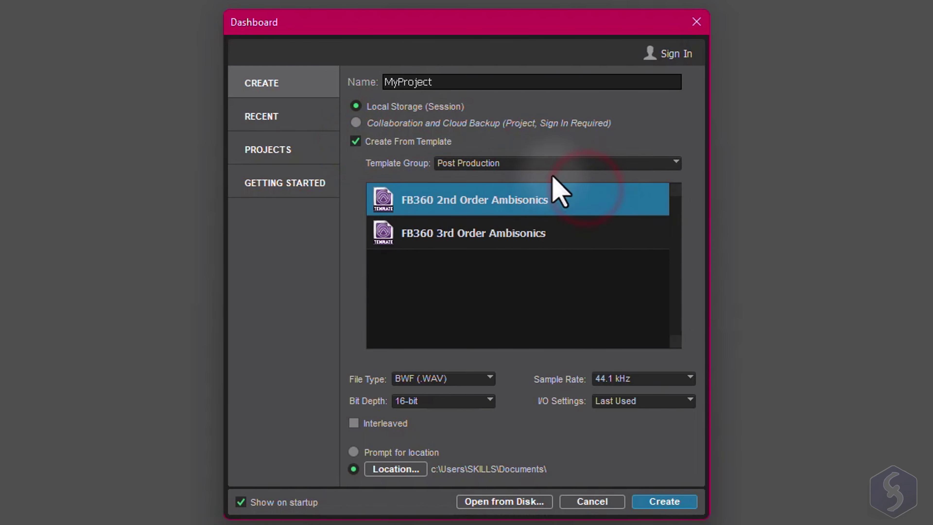
Turn off Create From Template and create the MyProject session
{"action": "left_click", "coordinate": [354, 142]}
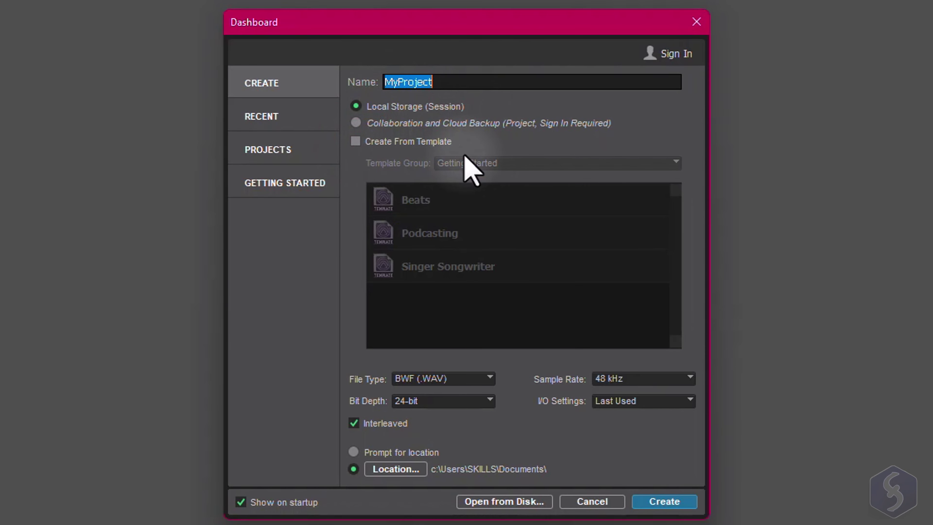
{"action": "left_click", "coordinate": [660, 501]}
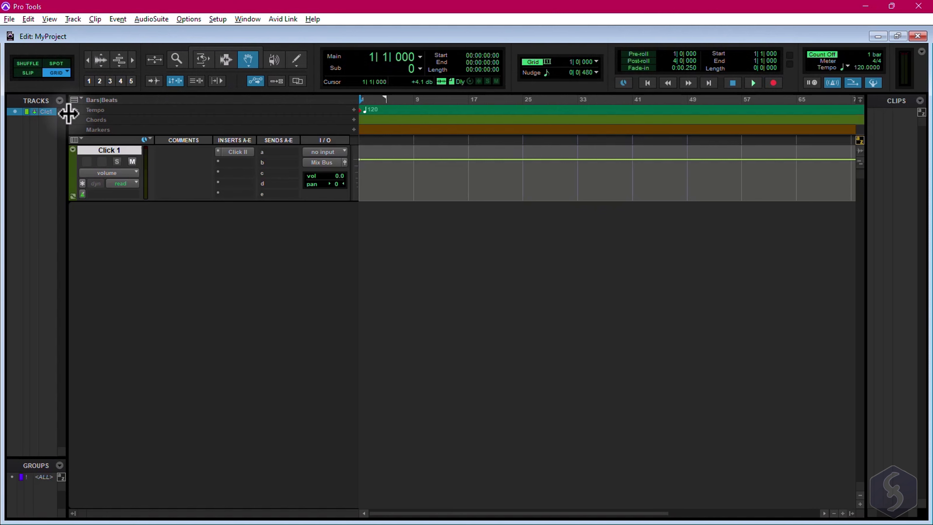
Widen the Tracks list in the Edit window so the track names fit
{"action": "left_click_drag", "start_coordinate": [67, 126], "coordinate": [81, 128]}
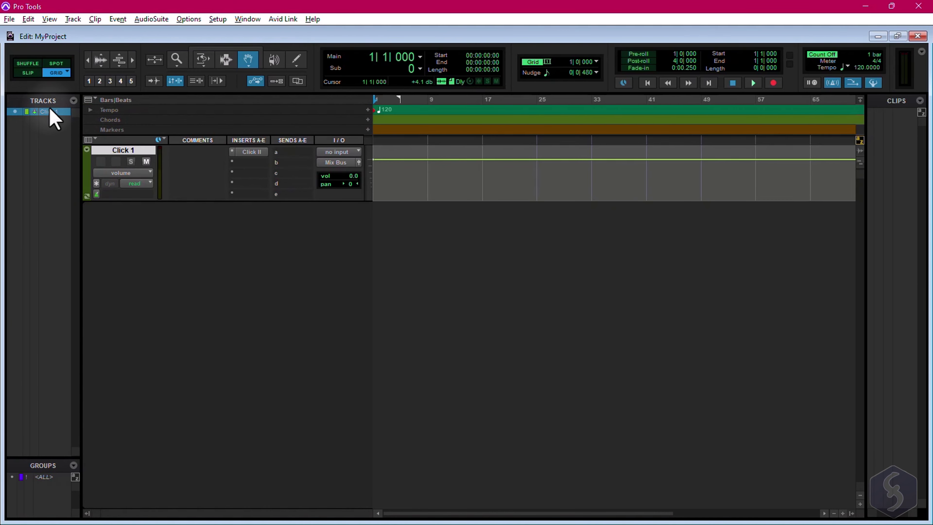
{"action": "left_click", "coordinate": [247, 19]}
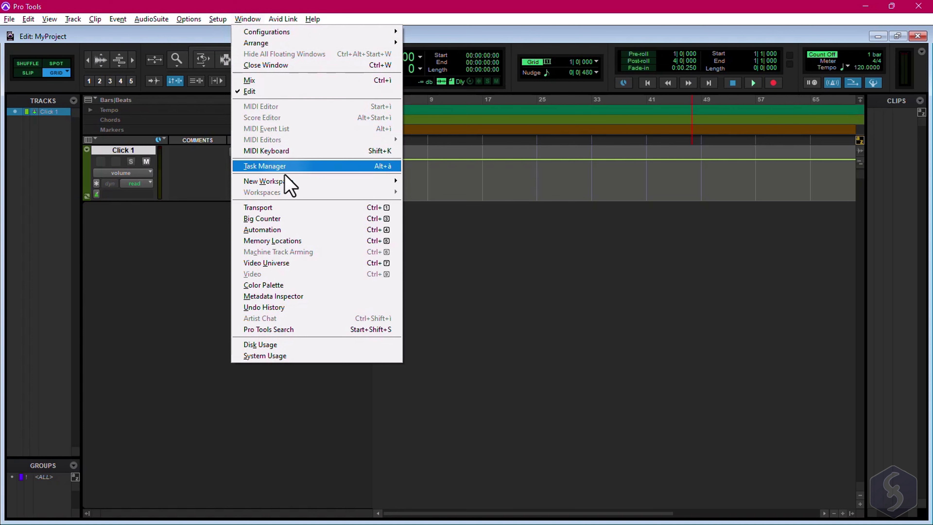
{"action": "left_click", "coordinate": [286, 296]}
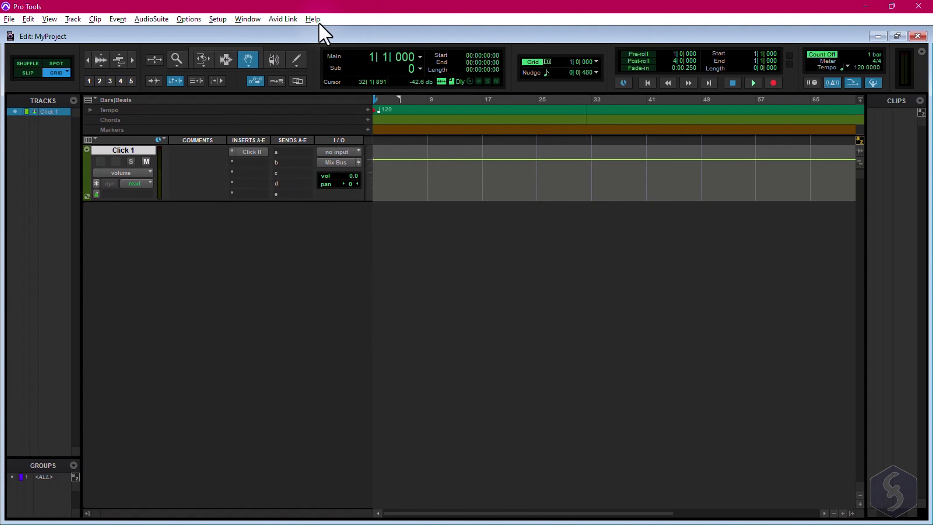
Open a new Soundbase workspace and browse the audio files in the Volumes location
{"action": "left_click", "coordinate": [247, 22]}
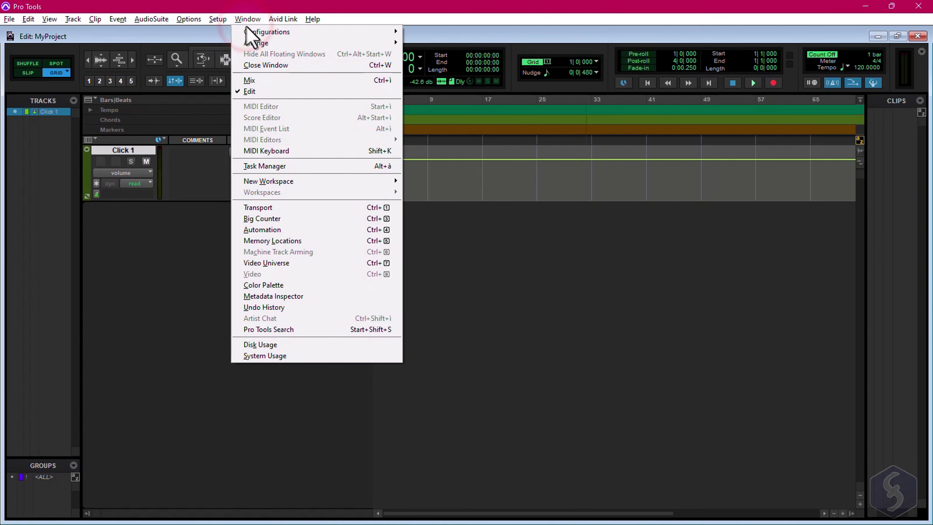
{"action": "left_click", "coordinate": [319, 182]}
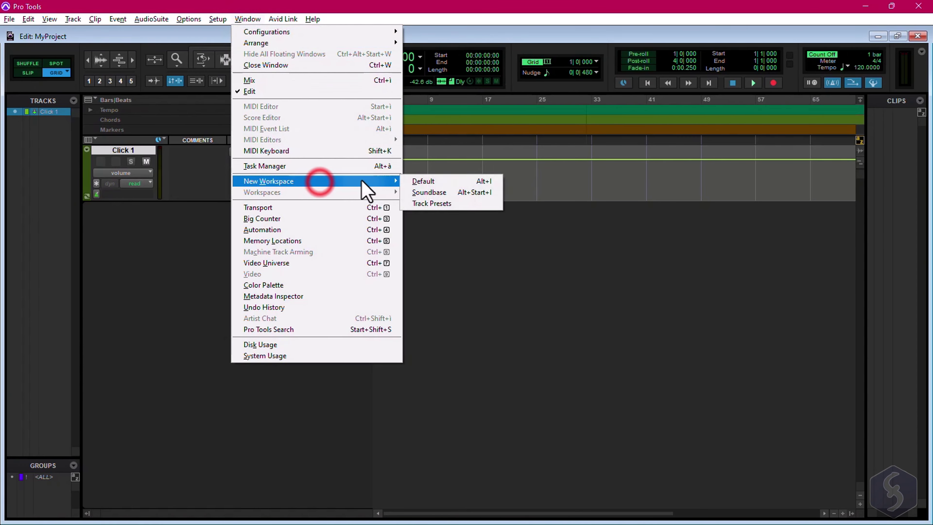
{"action": "left_click", "coordinate": [430, 193]}
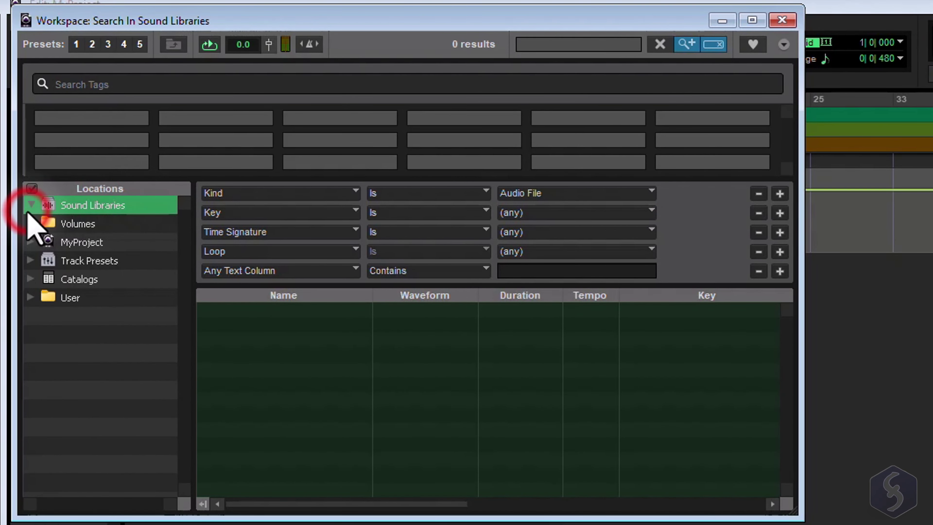
{"action": "left_click", "coordinate": [75, 225]}
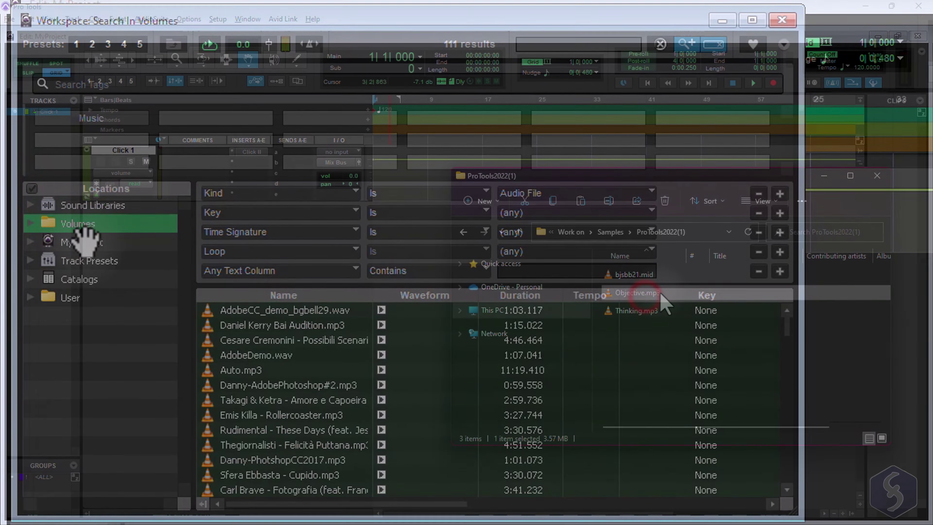
Import Objective.mp3 and Thinking.mp3 from the ProTools2022(1) folder as new audio tracks, and move the Thinking clip to about bar 51
{"action": "left_click_drag", "start_coordinate": [650, 296], "coordinate": [373, 227]}
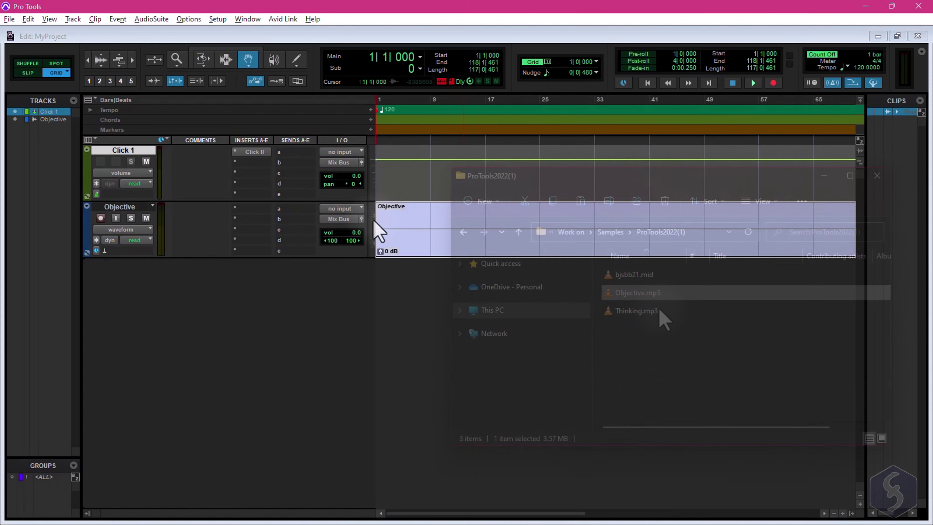
{"action": "left_click_drag", "start_coordinate": [657, 312], "coordinate": [386, 286]}
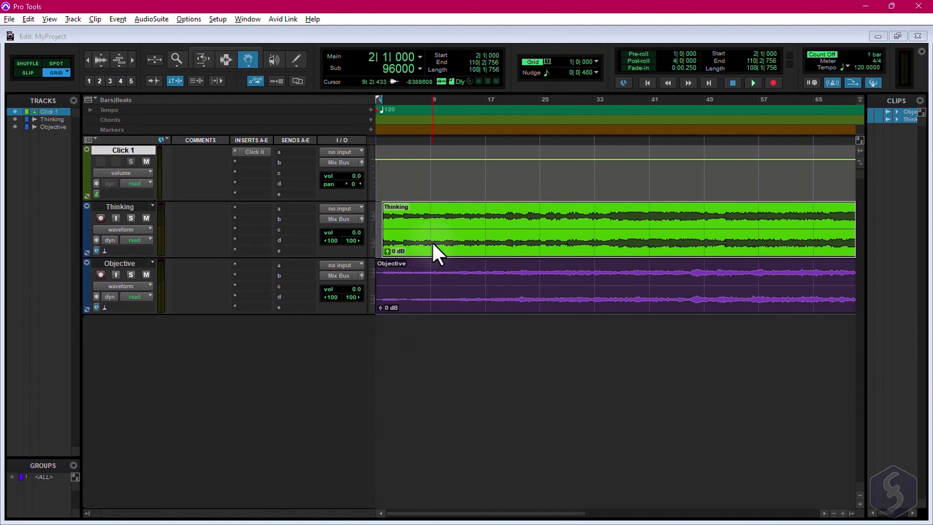
{"action": "left_click_drag", "start_coordinate": [444, 250], "coordinate": [831, 226]}
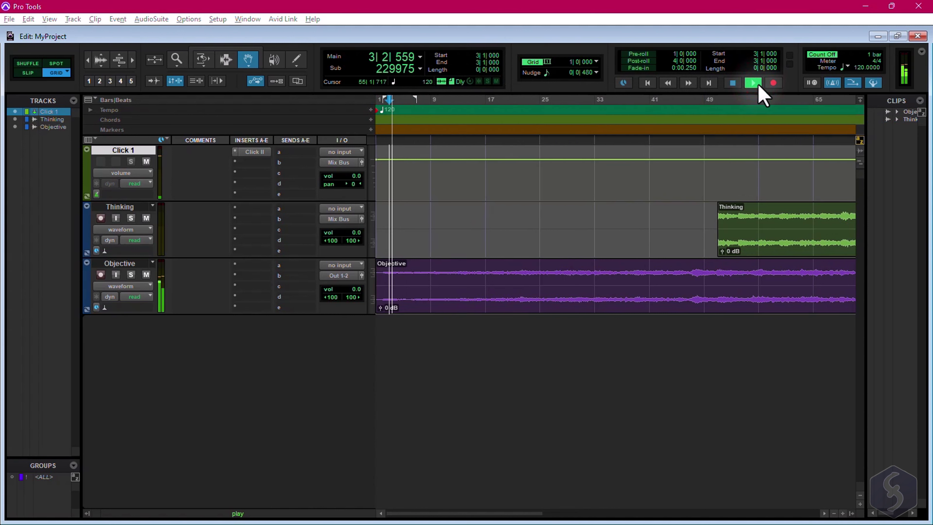
Reposition the playback point along the timeline ruler
{"action": "left_click", "coordinate": [523, 102]}
{"action": "left_click_drag", "start_coordinate": [523, 103], "coordinate": [608, 99]}
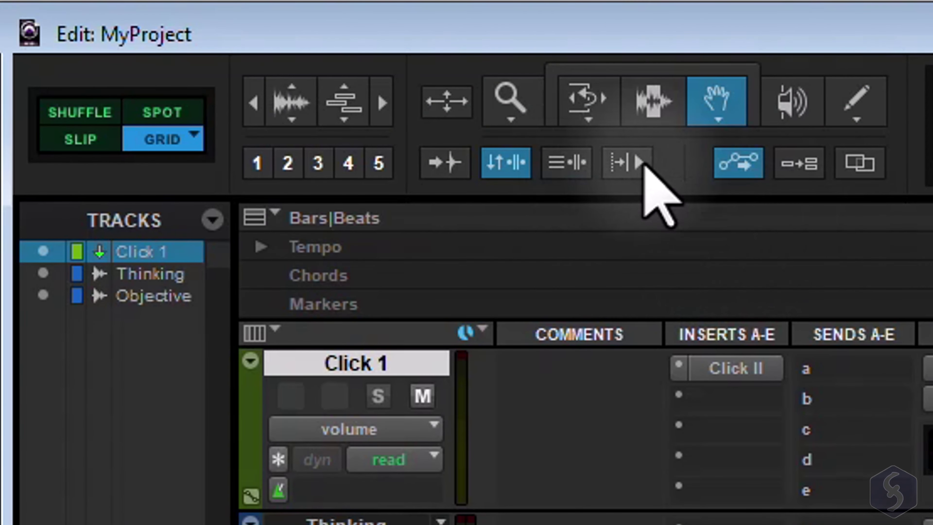
Turn on Insertion Follows Playback and stop the playback
{"action": "left_click", "coordinate": [641, 163]}
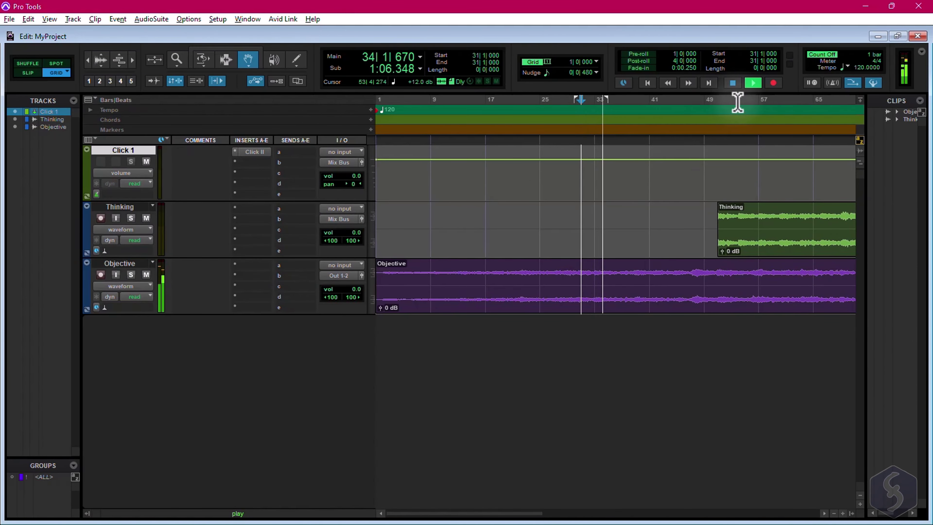
{"action": "left_click", "coordinate": [730, 84]}
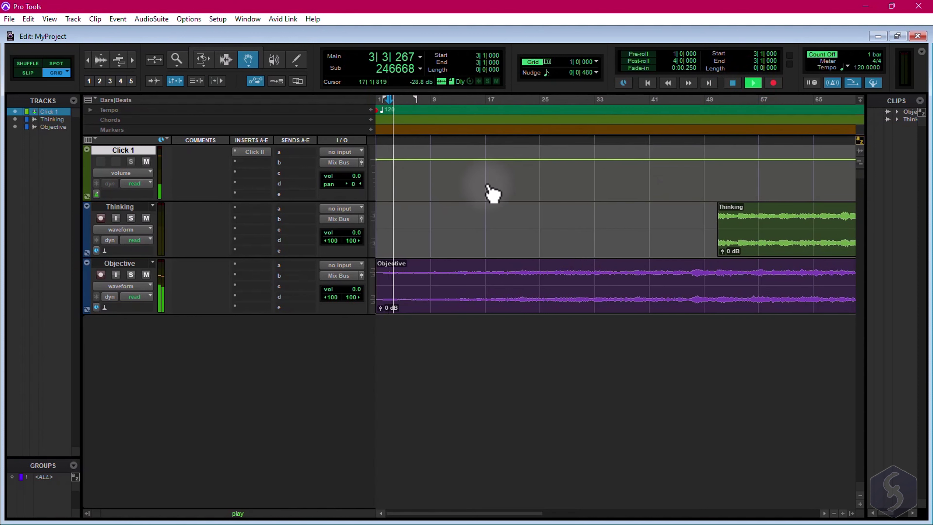
{"action": "key", "text": "space"}
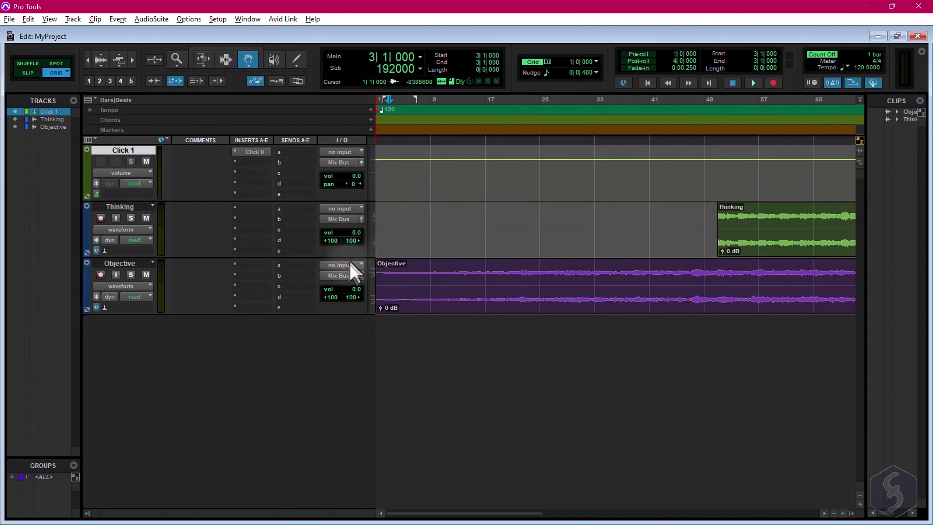
Route the Objective track's output to Out 1-2 (Stereo)
{"action": "left_click", "coordinate": [344, 276]}
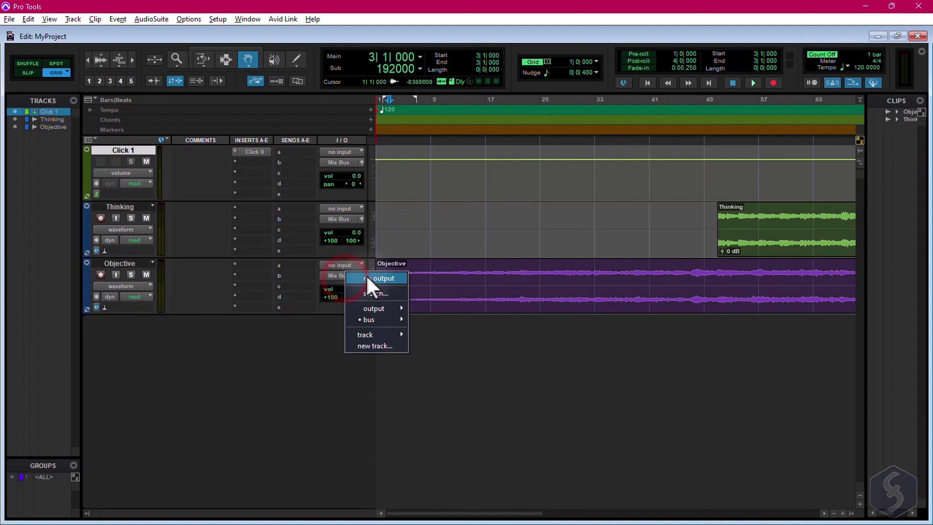
{"action": "left_click", "coordinate": [393, 309]}
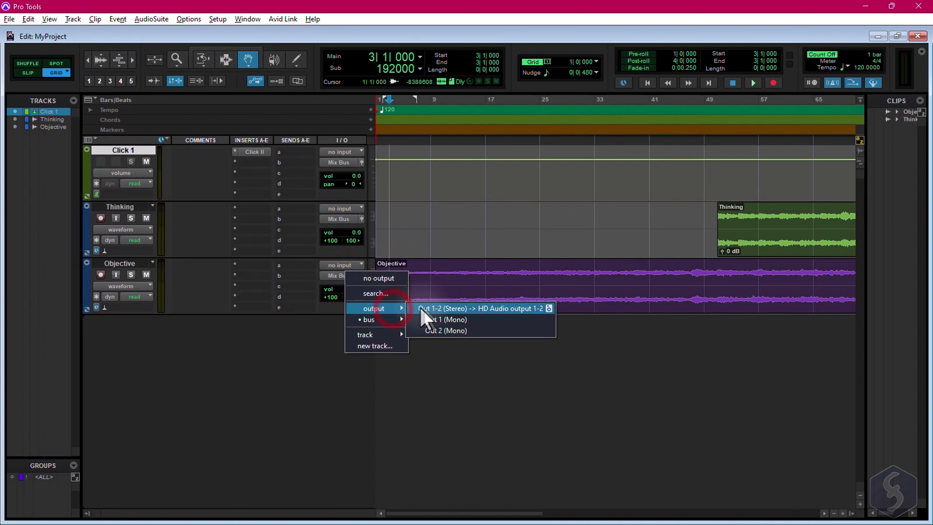
{"action": "left_click", "coordinate": [462, 311]}
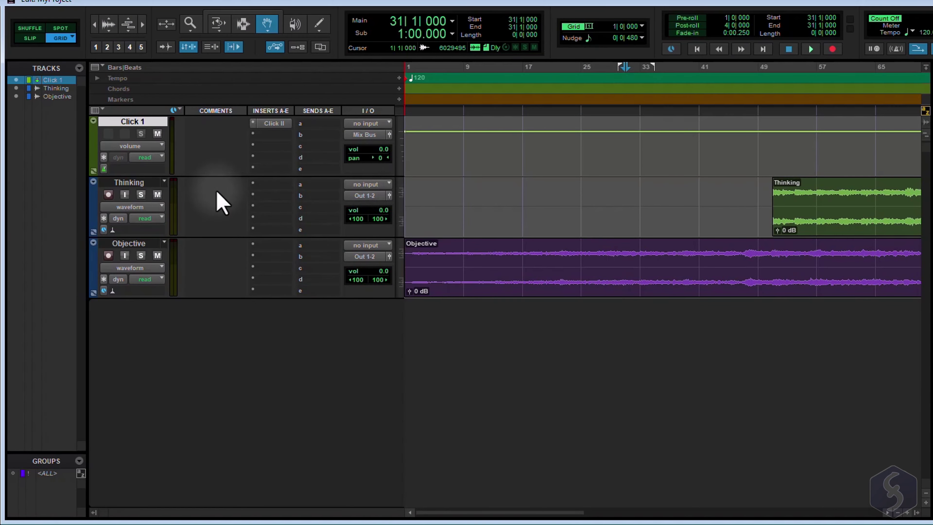
Set the Thinking track's input to HD Audio Stereo input 1-2 (Stereo)
{"action": "left_click", "coordinate": [388, 184]}
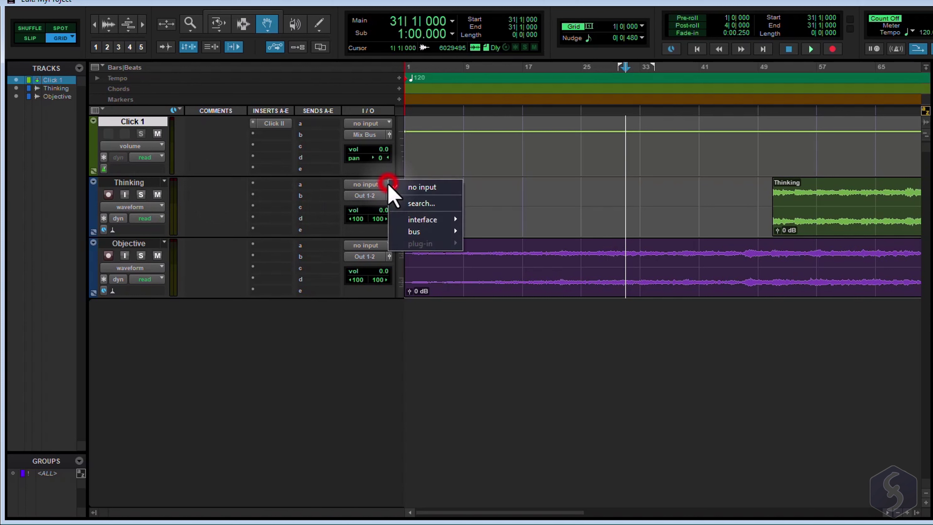
{"action": "left_click", "coordinate": [423, 220]}
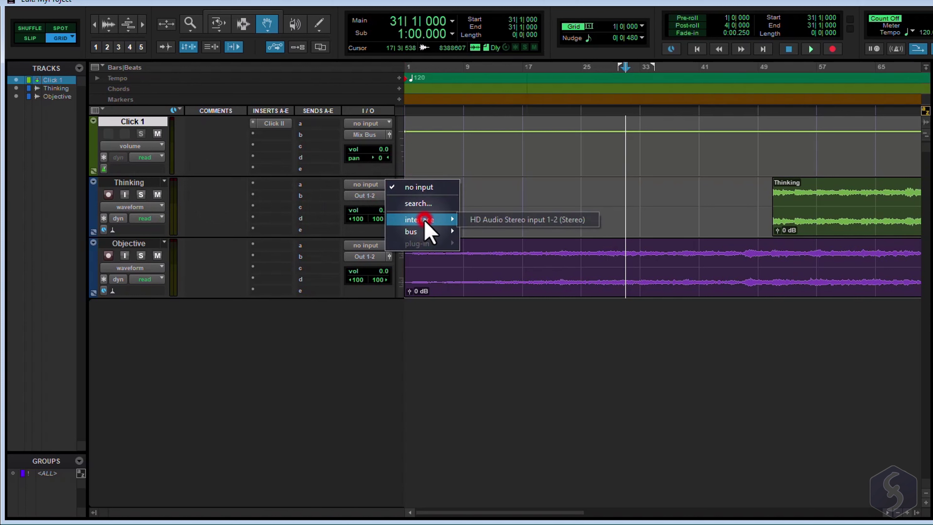
{"action": "left_click", "coordinate": [541, 218]}
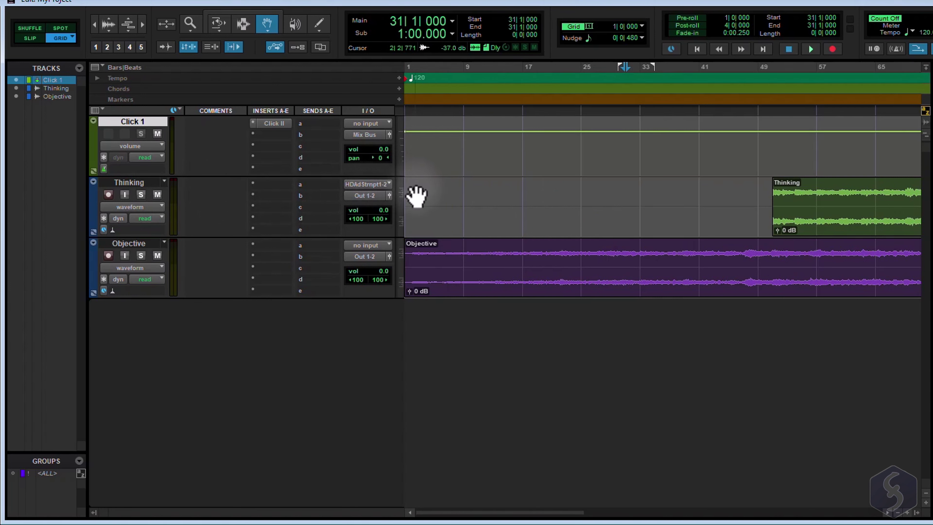
Arm the Thinking track for recording and record a short take starting at bar 25
{"action": "left_click", "coordinate": [585, 68]}
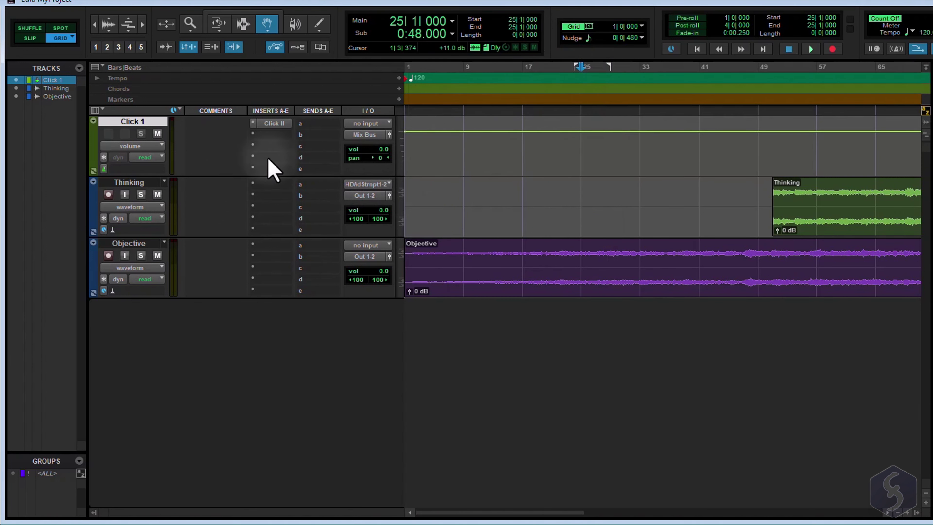
{"action": "left_click", "coordinate": [108, 195]}
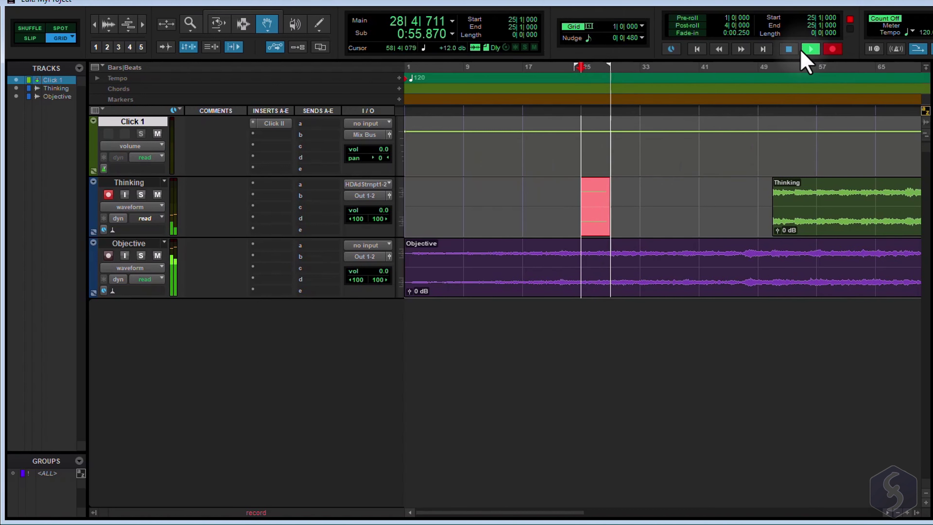
{"action": "left_click", "coordinate": [790, 49]}
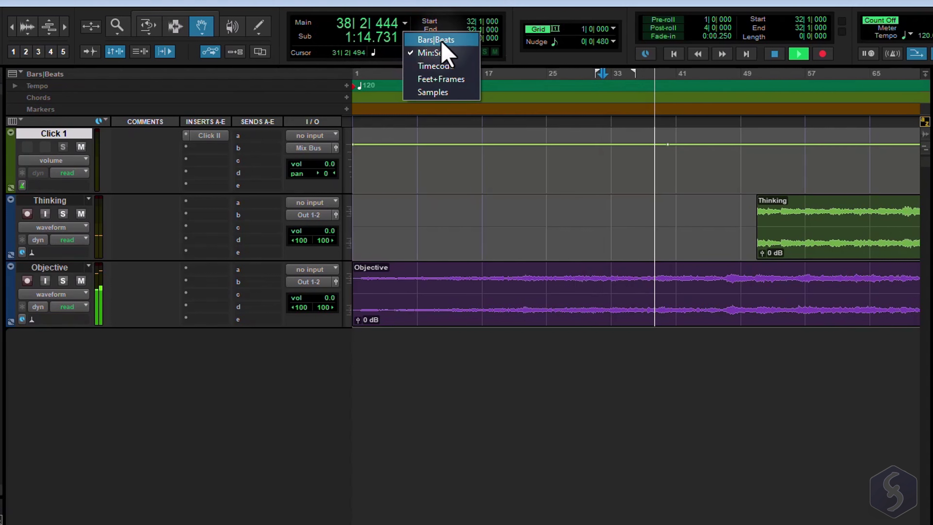
Switch the Sub counter's time format to Feet+Frames and back to Min:Secs
{"action": "left_click", "coordinate": [444, 81]}
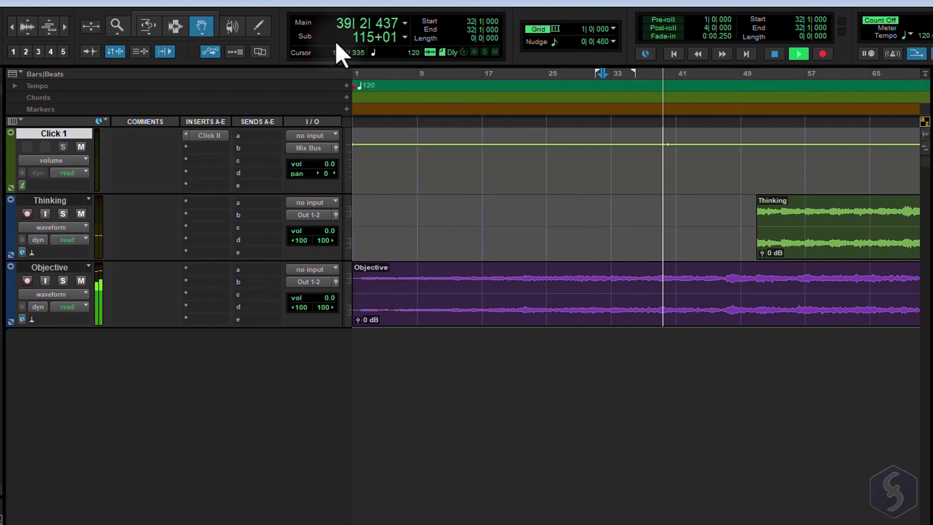
{"action": "left_click", "coordinate": [405, 40]}
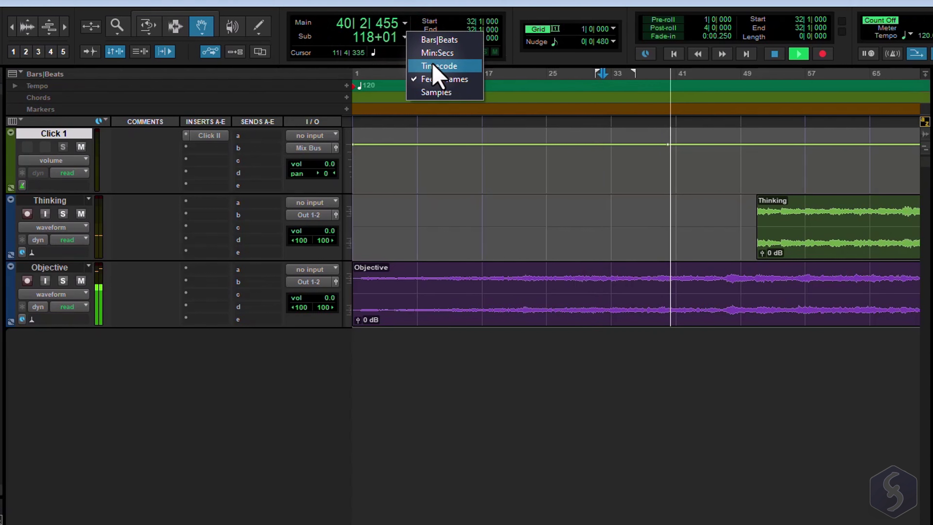
{"action": "left_click", "coordinate": [436, 54]}
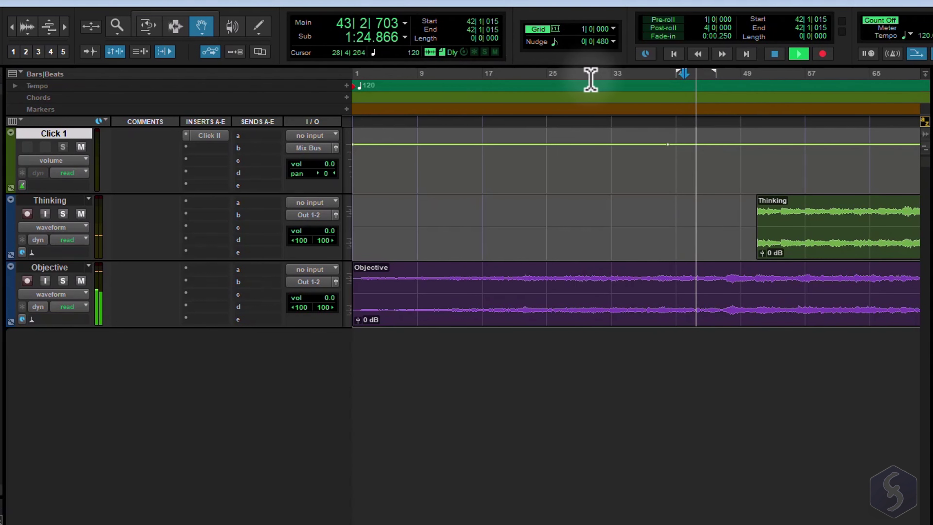
Switch the Main counter's time format to Min:Secs and back to Bars|Beats
{"action": "left_click", "coordinate": [405, 24]}
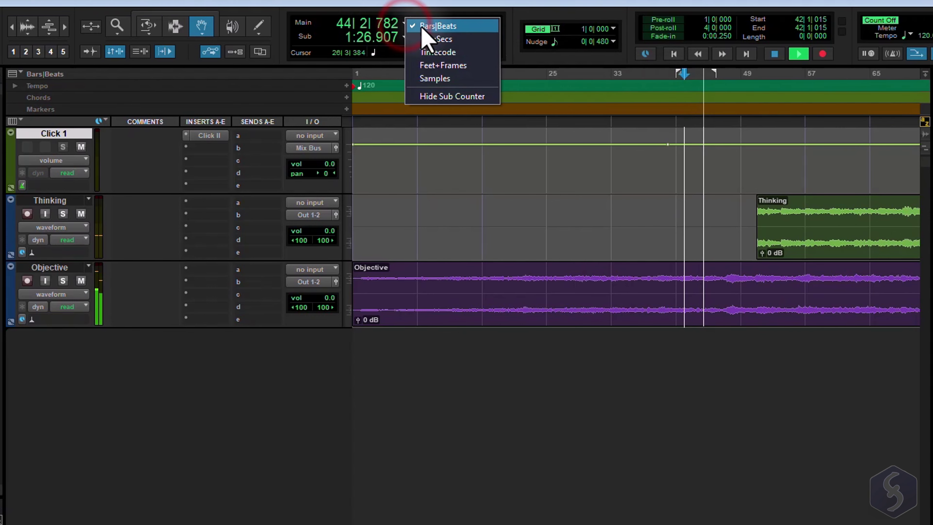
{"action": "left_click", "coordinate": [438, 39]}
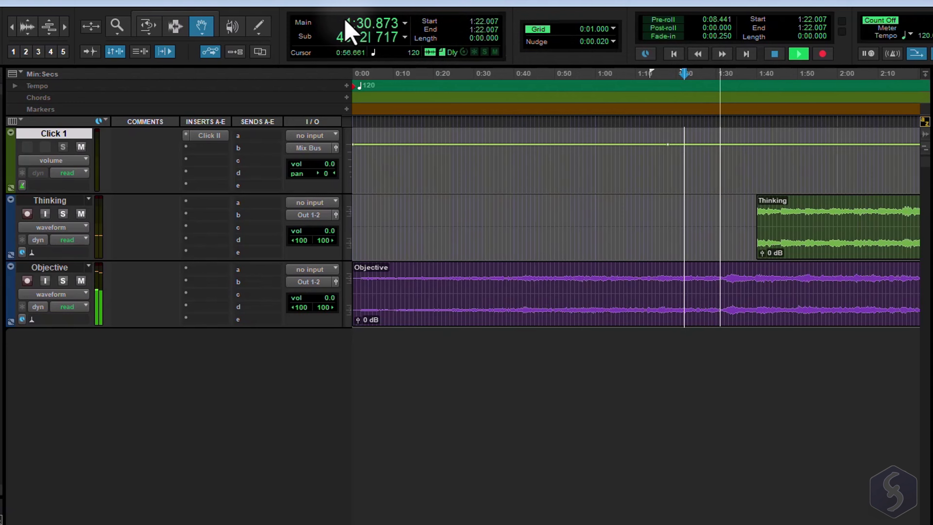
{"action": "left_click", "coordinate": [404, 24]}
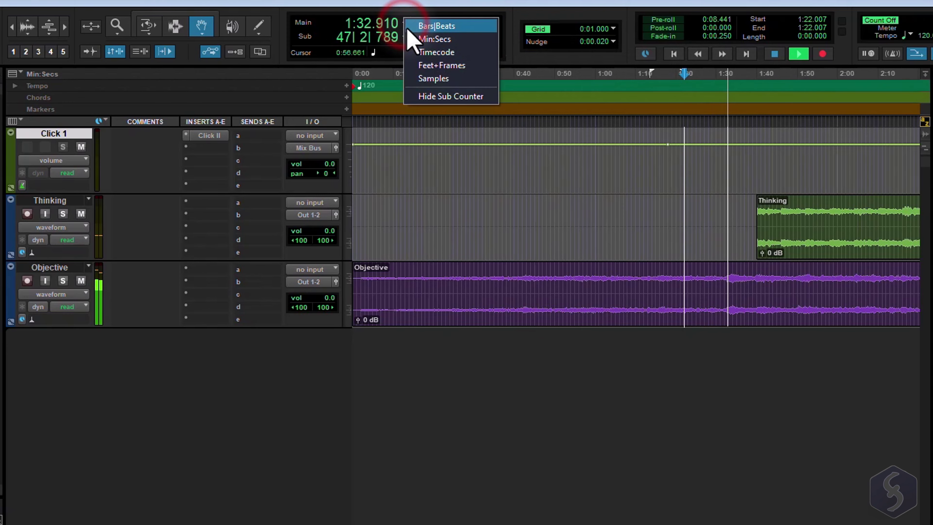
{"action": "left_click", "coordinate": [437, 25]}
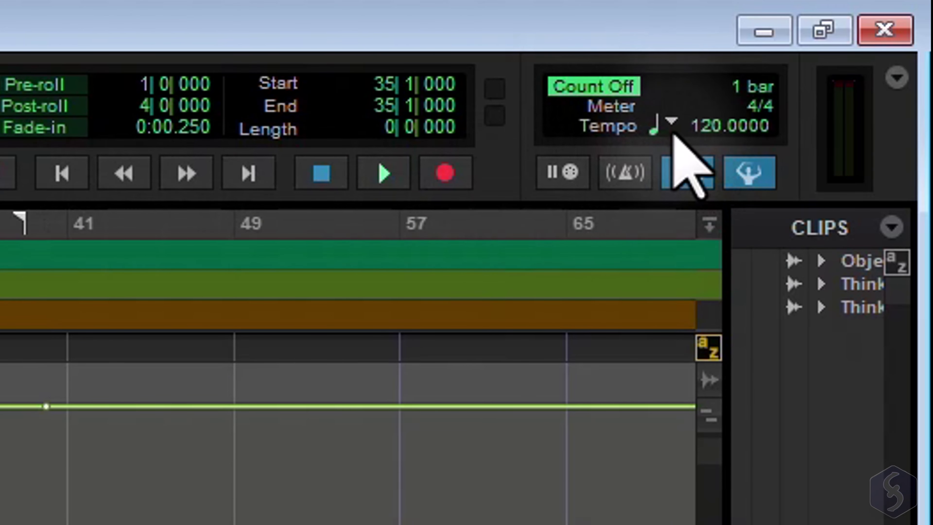
Try a session tempo of 178 and show the Main counter in Min:Secs
{"action": "left_click", "coordinate": [711, 130]}
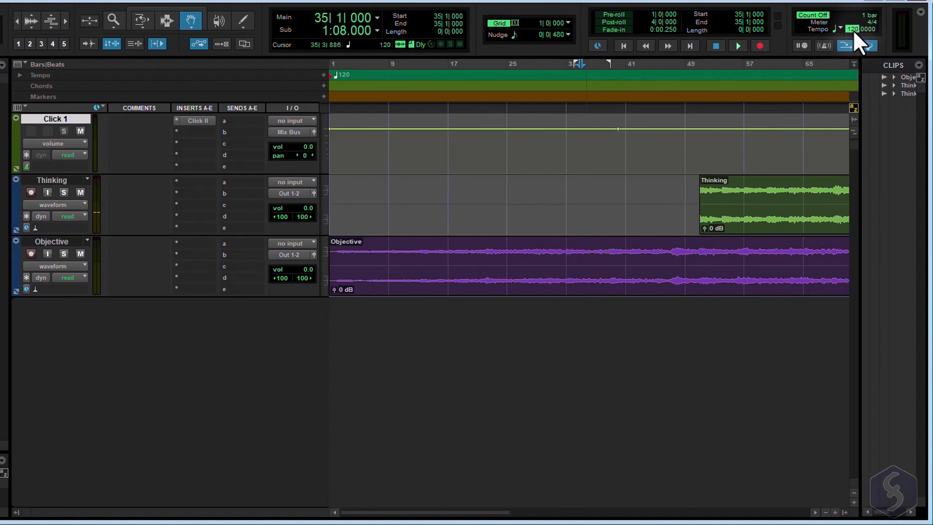
{"action": "left_click_drag", "start_coordinate": [854, 31], "coordinate": [840, 44]}
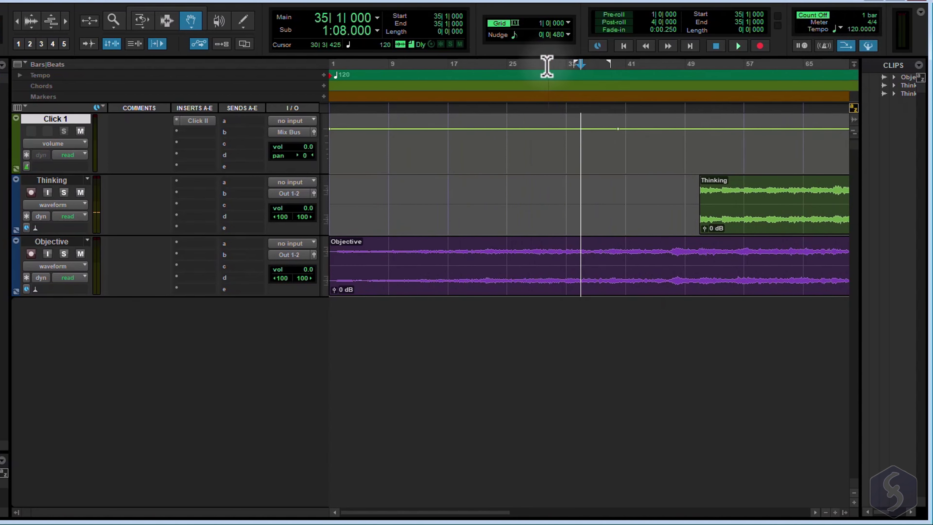
{"action": "left_click", "coordinate": [377, 17]}
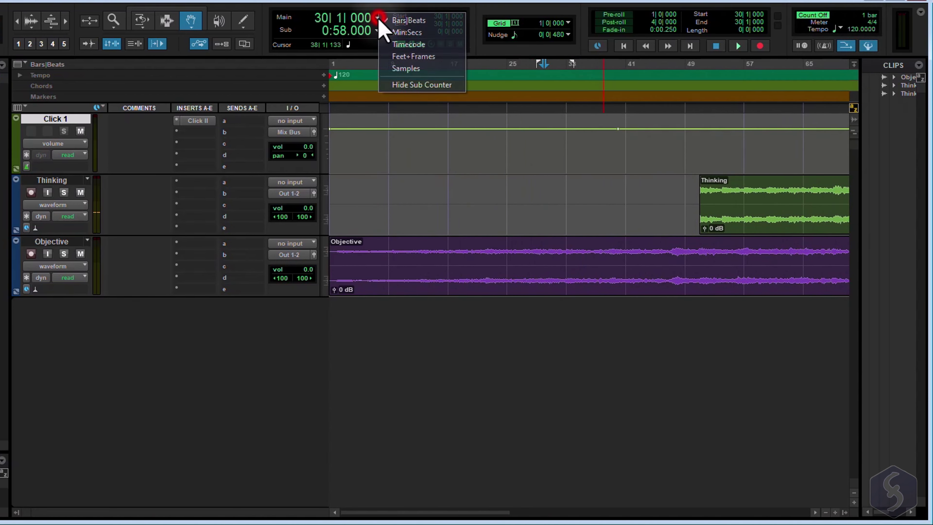
{"action": "left_click", "coordinate": [418, 34]}
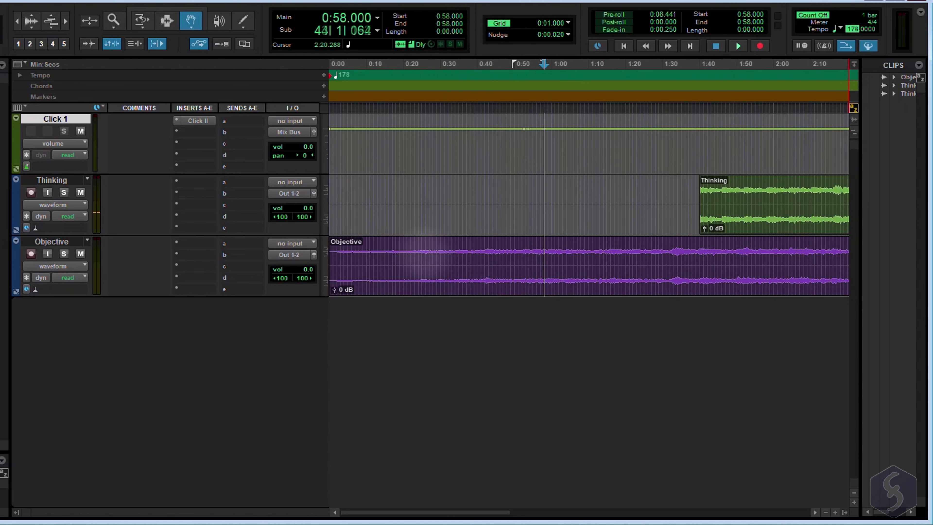
{"action": "left_click_drag", "start_coordinate": [423, 256], "coordinate": [422, 327]}
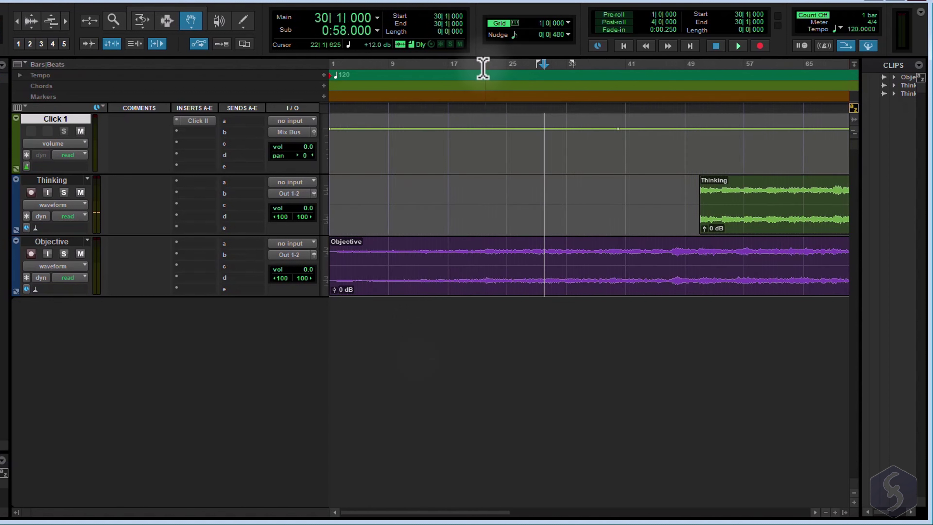
Place the playback cursor at bar 21 and examine the clips along the timeline at different zoom levels and positions
{"action": "left_click", "coordinate": [480, 62]}
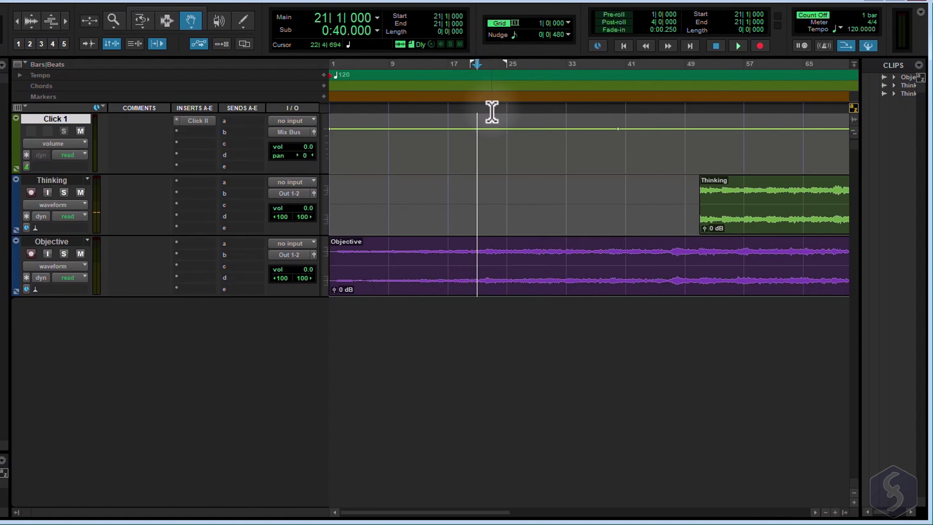
{"action": "scroll", "coordinate": [496, 188], "scroll_direction": "down", "scroll_amount": 4}
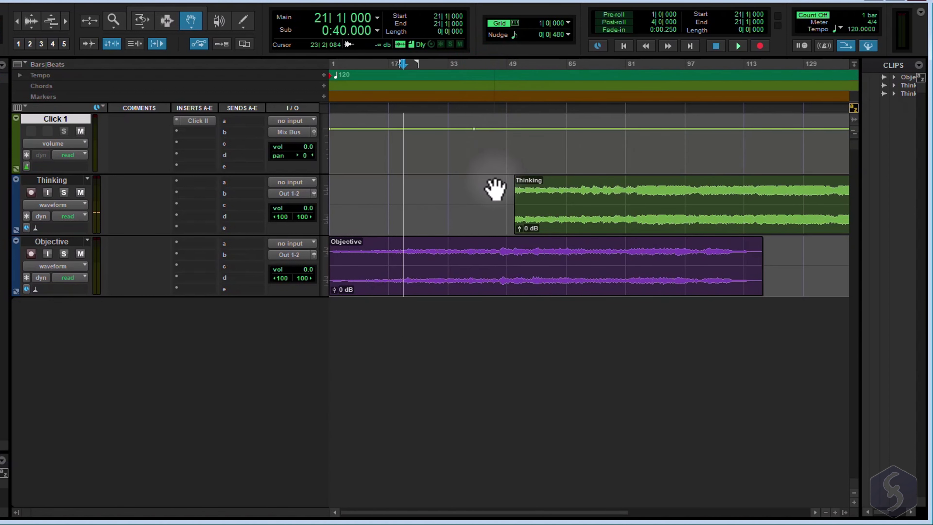
{"action": "scroll", "coordinate": [445, 200], "scroll_direction": "up", "scroll_amount": 4}
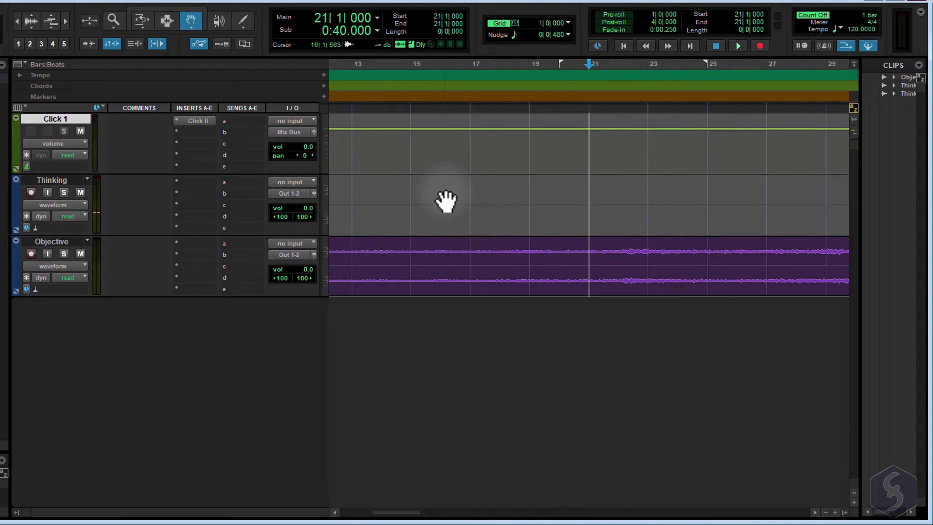
{"action": "scroll", "coordinate": [444, 202], "scroll_direction": "down", "scroll_amount": 2}
{"action": "scroll", "coordinate": [456, 213], "scroll_direction": "up", "scroll_amount": 2}
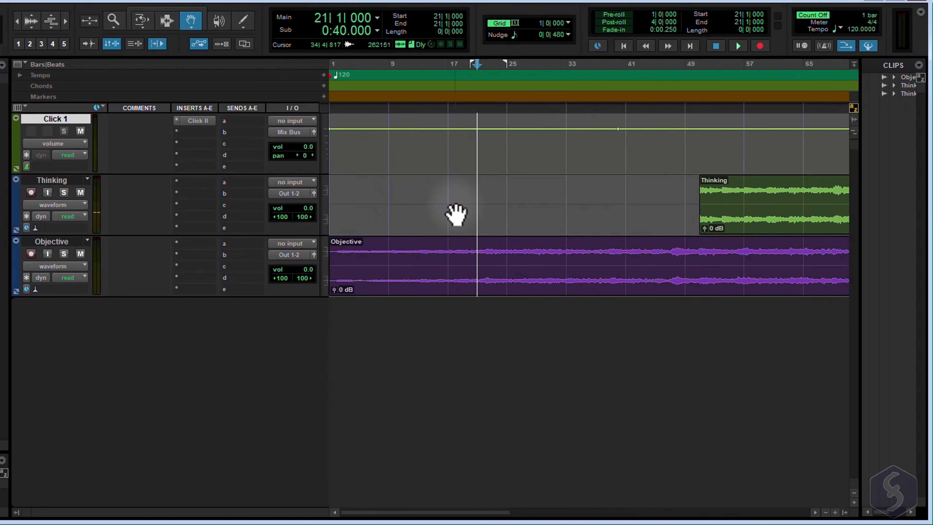
{"action": "scroll", "coordinate": [456, 213], "scroll_direction": "right", "scroll_amount": 10}
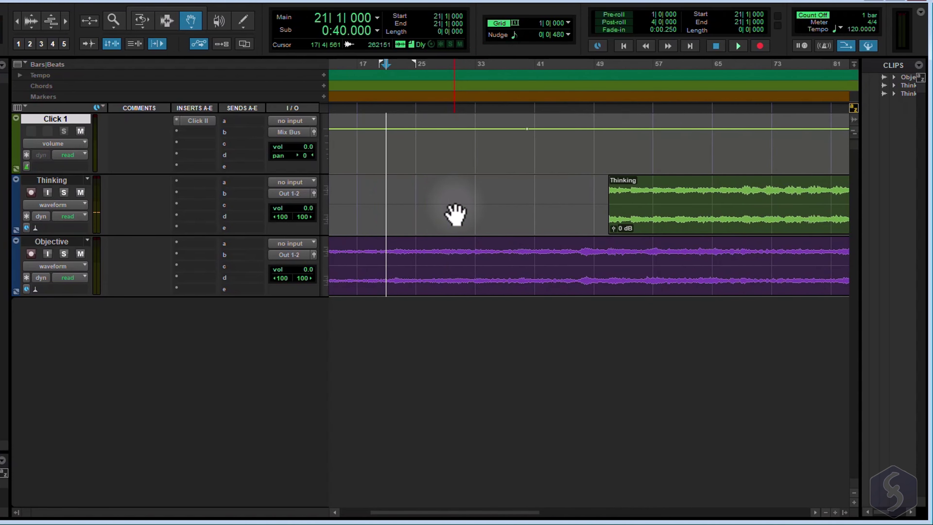
{"action": "scroll", "coordinate": [455, 213], "scroll_direction": "left", "scroll_amount": 10}
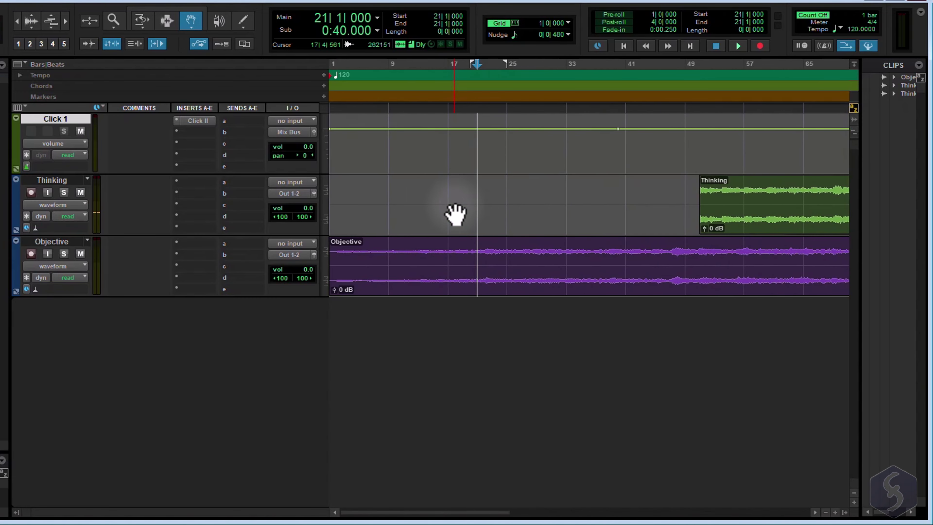
{"action": "scroll", "coordinate": [456, 213], "scroll_direction": "down", "scroll_amount": 2}
{"action": "scroll", "coordinate": [454, 214], "scroll_direction": "up", "scroll_amount": 1}
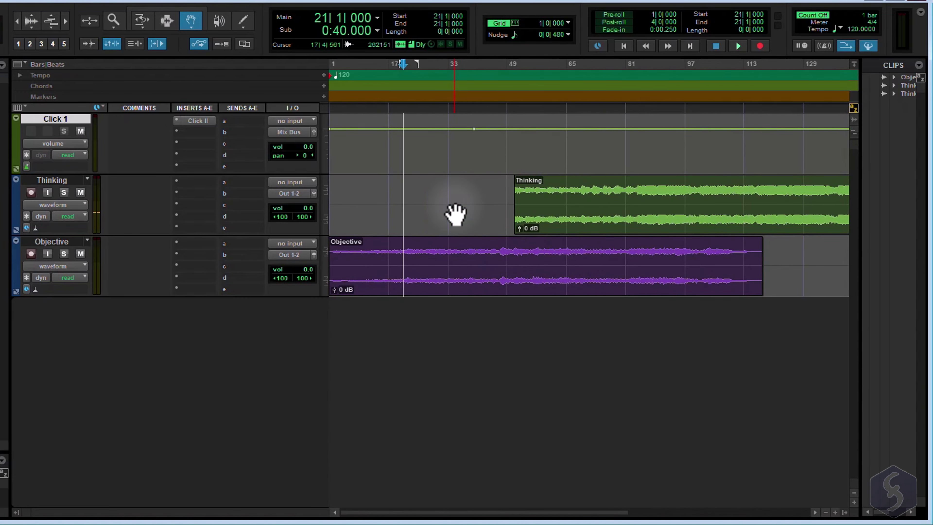
{"action": "scroll", "coordinate": [456, 212], "scroll_direction": "down", "scroll_amount": 1}
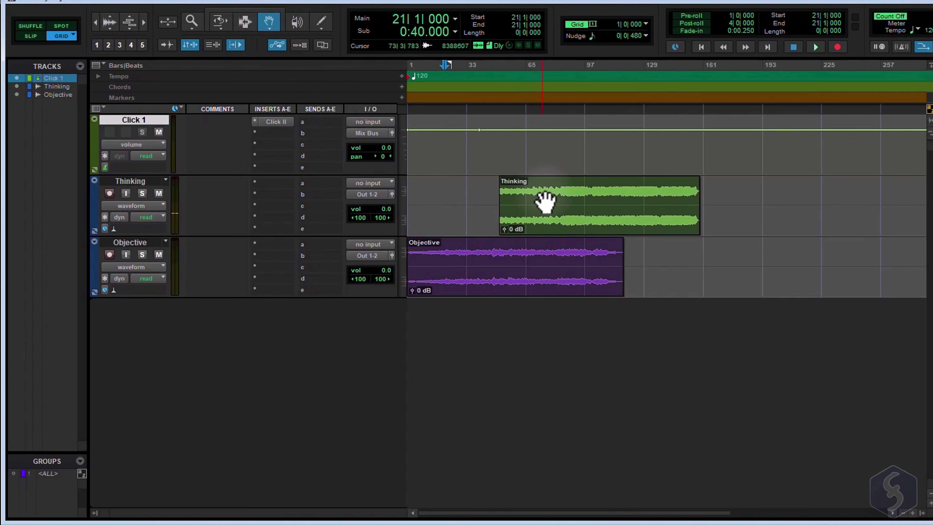
Move the Thinking clip to bar 96 and the Objective clip to about bar 8
{"action": "left_click_drag", "start_coordinate": [546, 195], "coordinate": [707, 200]}
{"action": "left_click_drag", "start_coordinate": [525, 255], "coordinate": [744, 248]}
{"action": "left_click_drag", "start_coordinate": [743, 248], "coordinate": [533, 210]}
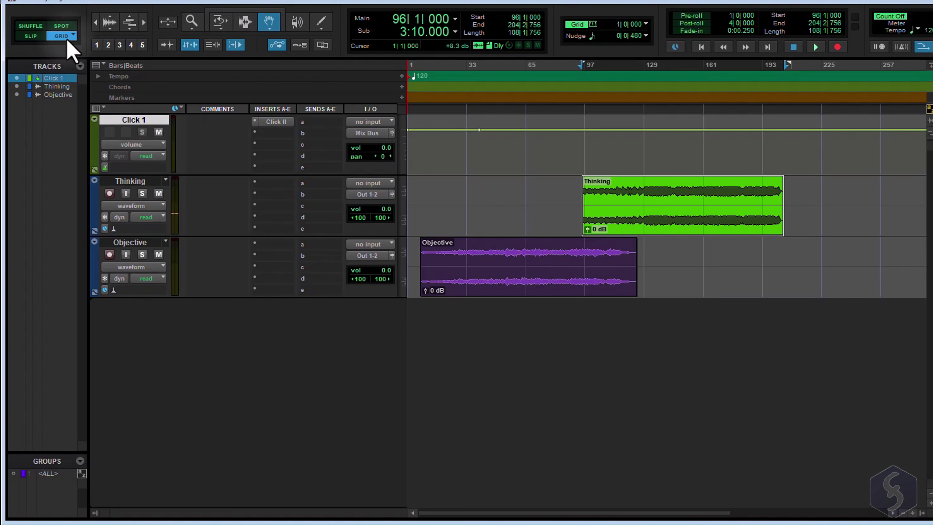
Move the Thinking clip along the 1-bar grid to bar 97
{"action": "key", "text": "ctrl+]"}
{"action": "key", "text": "ctrl+]"}
{"action": "key", "text": "ctrl+]"}
{"action": "key", "text": "ctrl+]"}
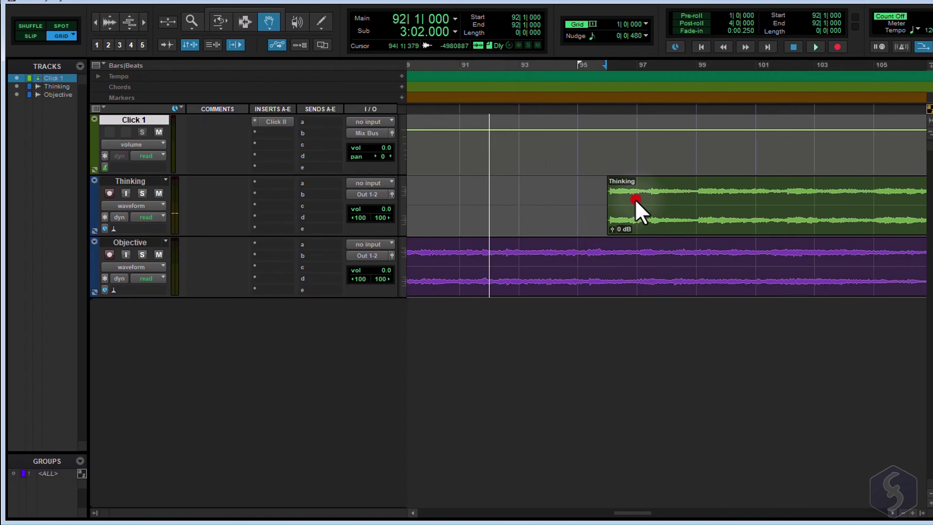
{"action": "left_click_drag", "start_coordinate": [633, 198], "coordinate": [459, 182]}
{"action": "left_click_drag", "start_coordinate": [458, 182], "coordinate": [511, 202]}
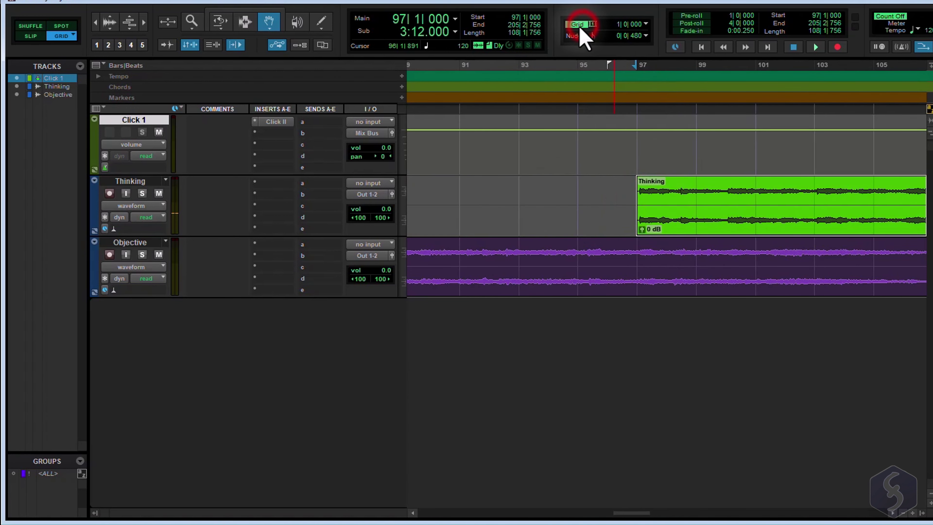
Set the grid resolution to 1/4 note and shift the Thinking clip along the finer grid
{"action": "left_click", "coordinate": [593, 24]}
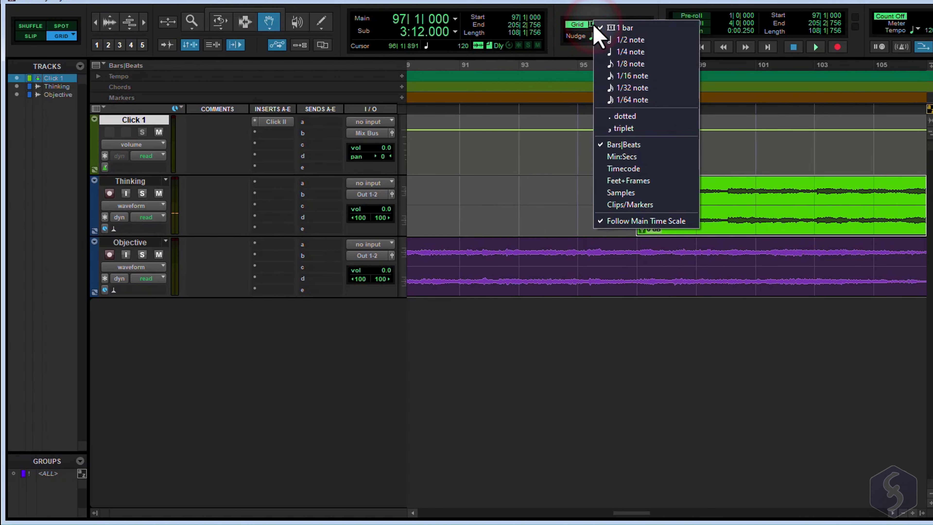
{"action": "left_click", "coordinate": [633, 55]}
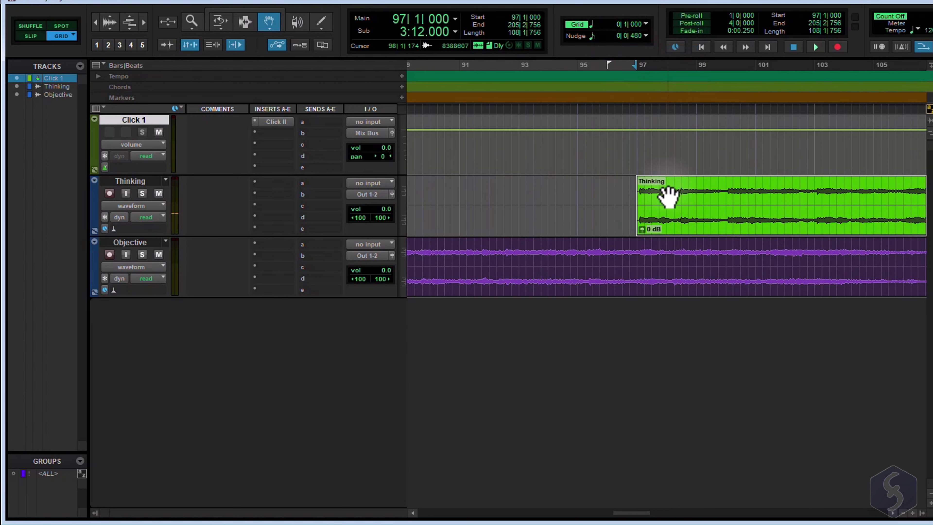
{"action": "left_click_drag", "start_coordinate": [663, 190], "coordinate": [725, 188]}
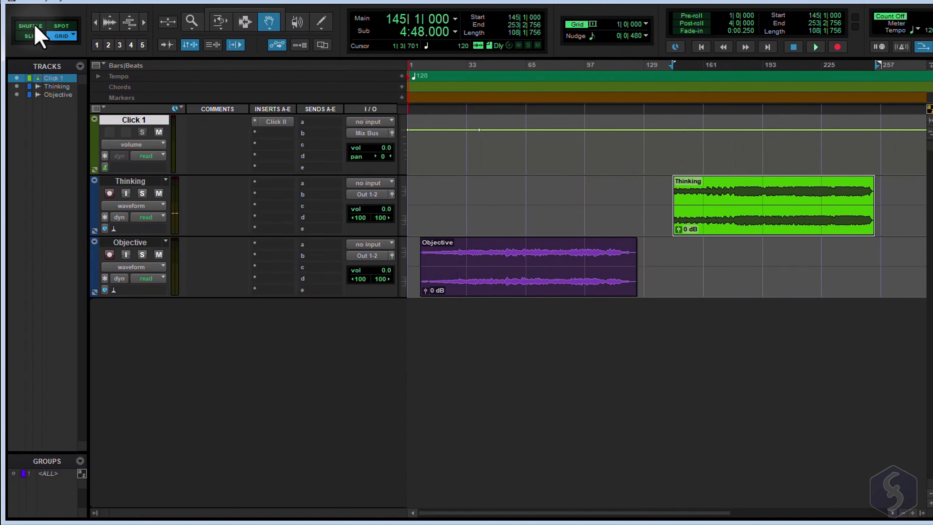
Turn on Shuffle mode to try the Thinking clip at the start of its track, and reposition the clip at bar 132
{"action": "left_click", "coordinate": [33, 25]}
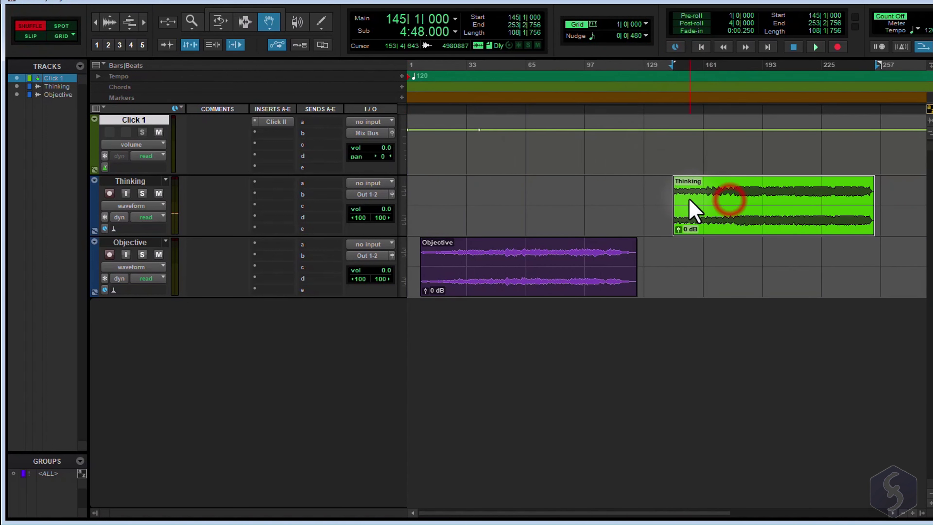
{"action": "left_click_drag", "start_coordinate": [693, 211], "coordinate": [548, 173]}
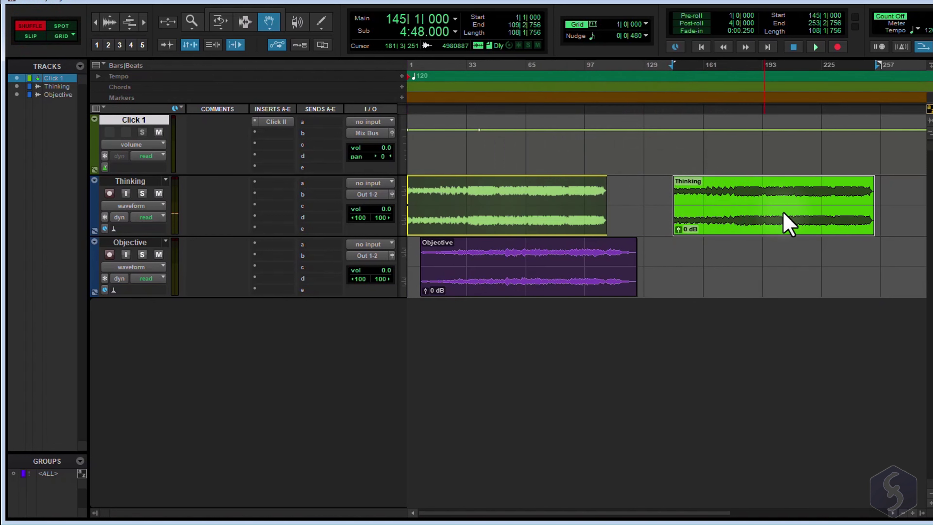
{"action": "left_click_drag", "start_coordinate": [786, 224], "coordinate": [693, 259]}
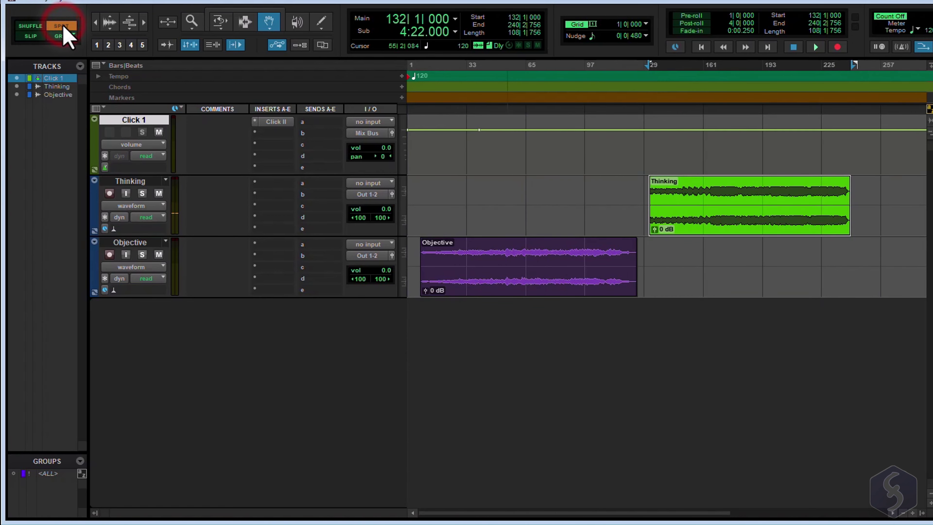
Spot the Thinking clip to start at bar 133, and nudge it freely in Slip mode to about 132|4|878
{"action": "left_click", "coordinate": [696, 203]}
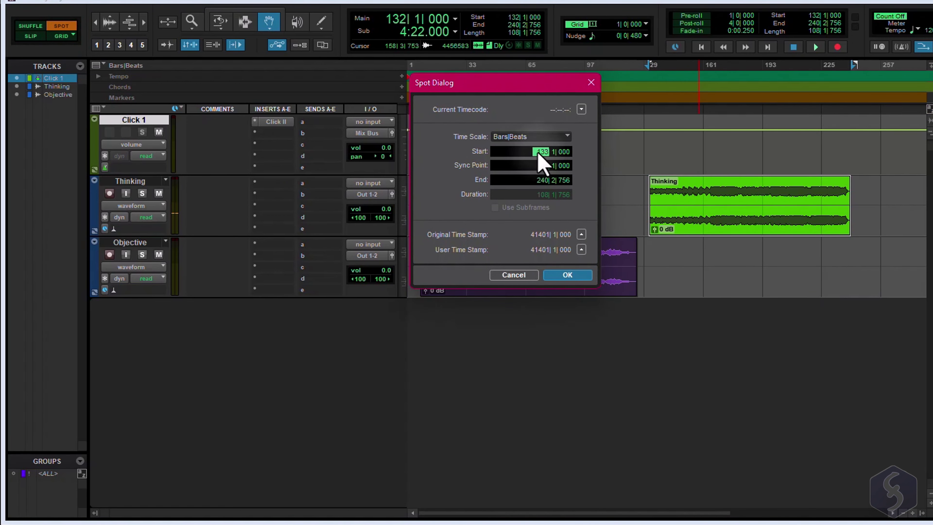
{"action": "left_click", "coordinate": [569, 275]}
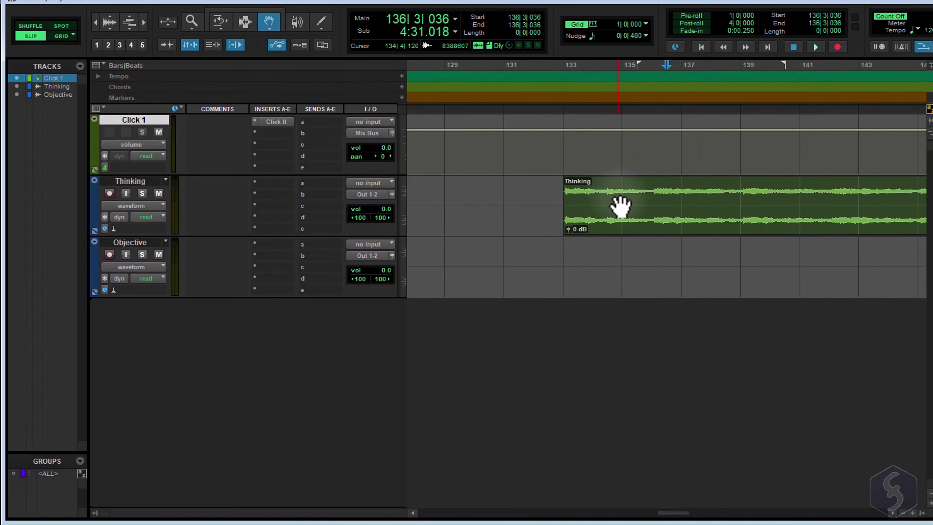
{"action": "left_click_drag", "start_coordinate": [620, 197], "coordinate": [593, 203]}
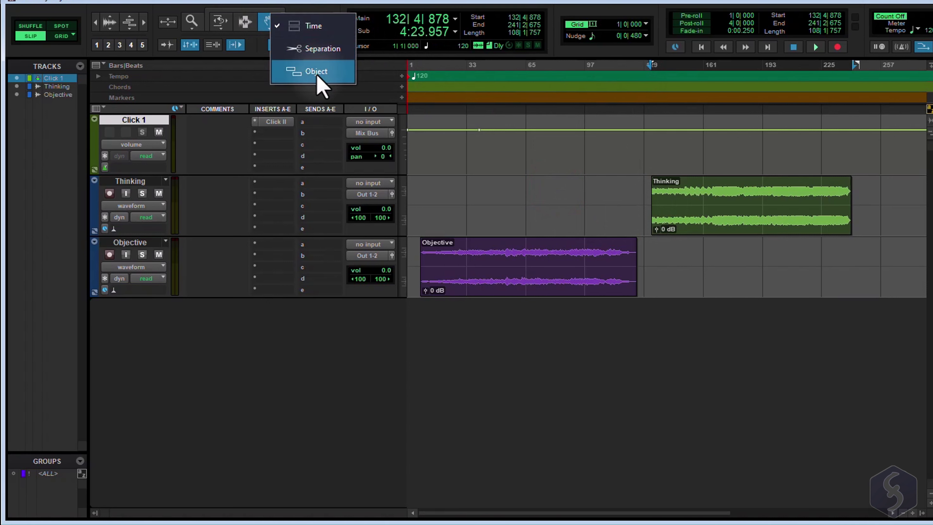
Use the Object Grabber to select both the Thinking and Objective clips and shift them together, with Objective starting at about bar 12
{"action": "left_click", "coordinate": [316, 71]}
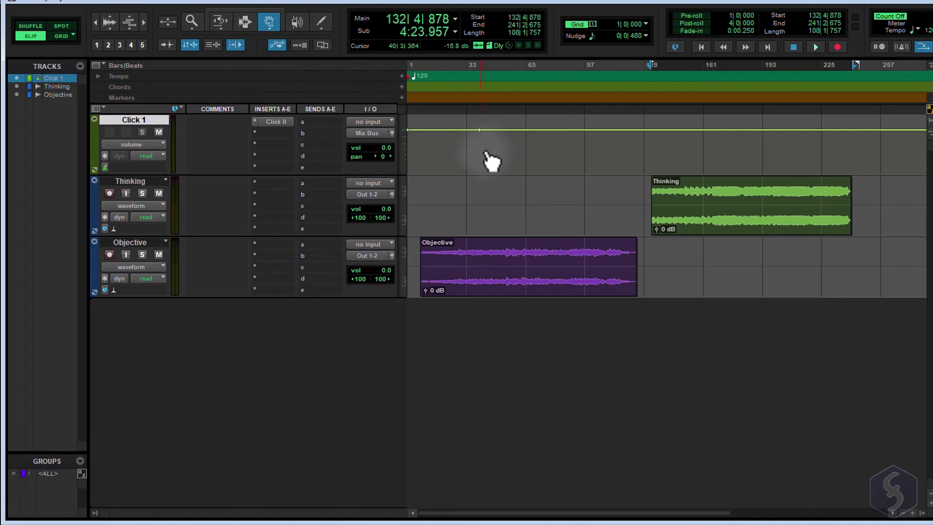
{"action": "left_click_drag", "start_coordinate": [415, 181], "coordinate": [834, 284]}
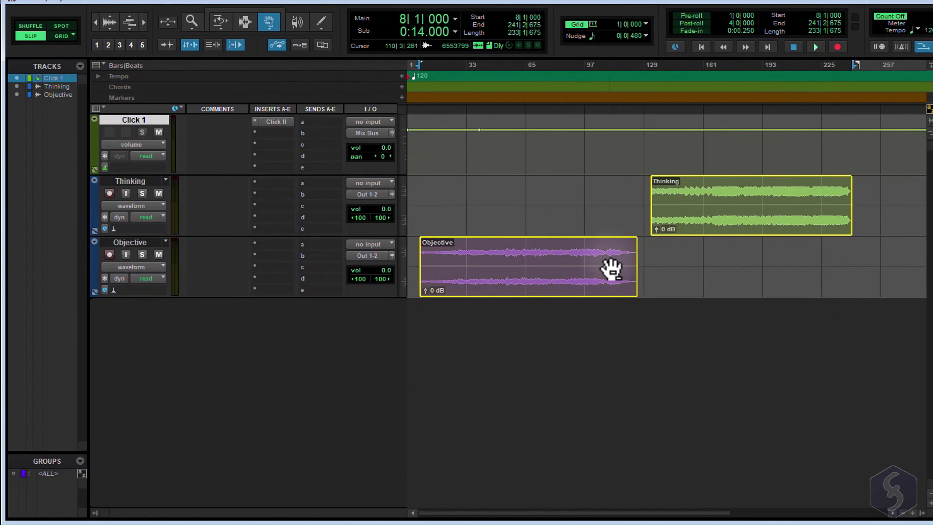
{"action": "left_click_drag", "start_coordinate": [512, 265], "coordinate": [642, 262]}
{"action": "left_click_drag", "start_coordinate": [690, 254], "coordinate": [617, 253]}
{"action": "left_click_drag", "start_coordinate": [594, 252], "coordinate": [557, 255]}
{"action": "left_click_drag", "start_coordinate": [567, 256], "coordinate": [577, 257]}
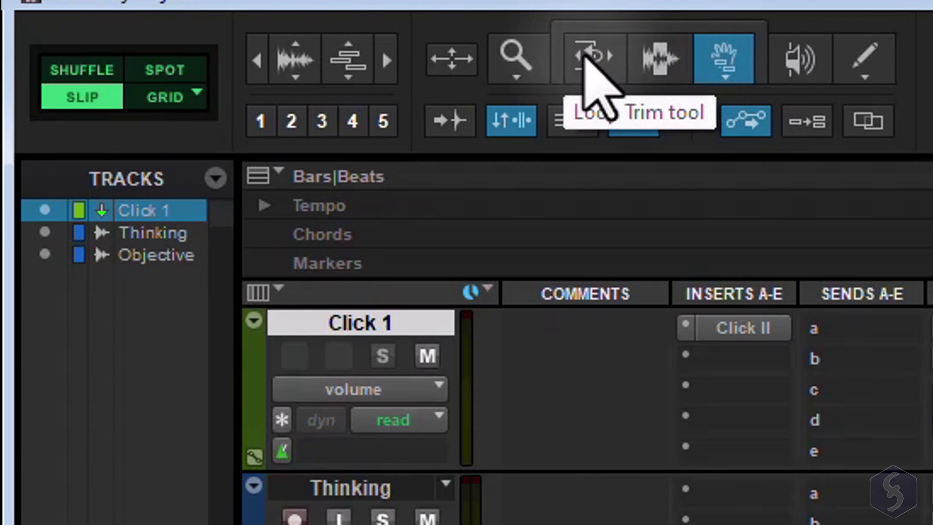
Set the Trim tool to Standard and try trimming the start of the Thinking clip
{"action": "left_click", "coordinate": [586, 56]}
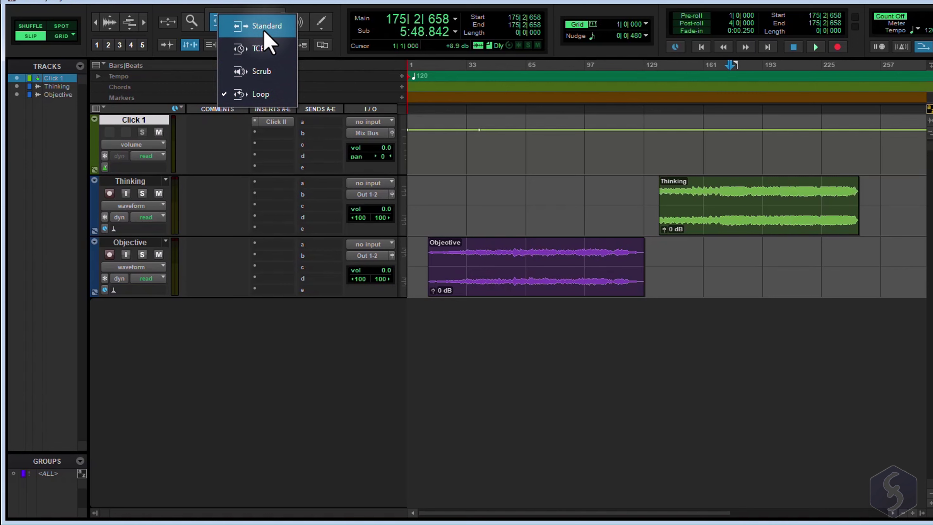
{"action": "left_click", "coordinate": [264, 31]}
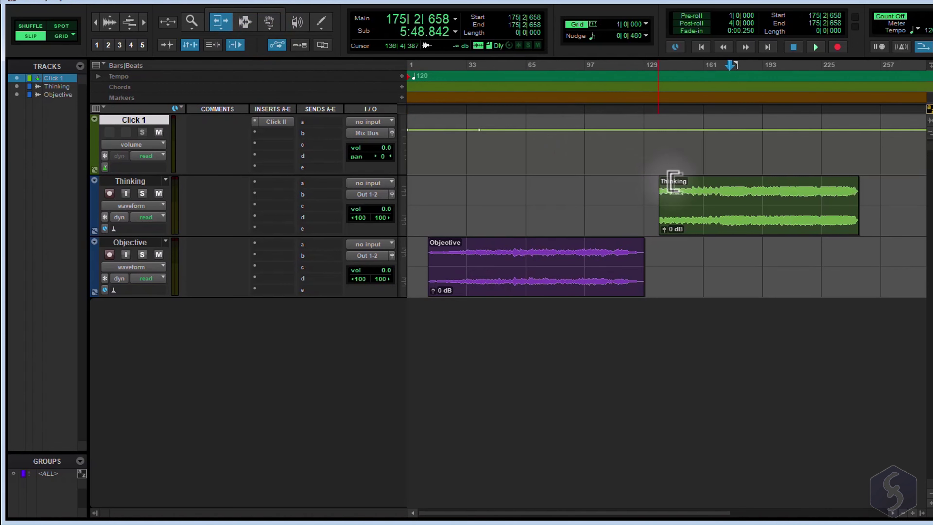
{"action": "left_click_drag", "start_coordinate": [705, 195], "coordinate": [646, 202]}
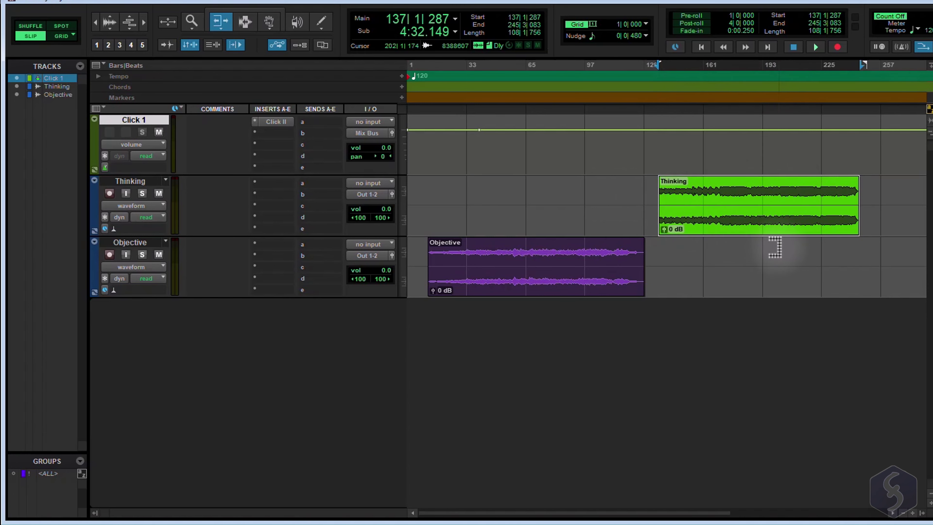
Try the TCE Trim tool on the Objective clip, shortening it and stretching its end to about bar 226
{"action": "left_click", "coordinate": [223, 23]}
{"action": "left_click", "coordinate": [259, 48]}
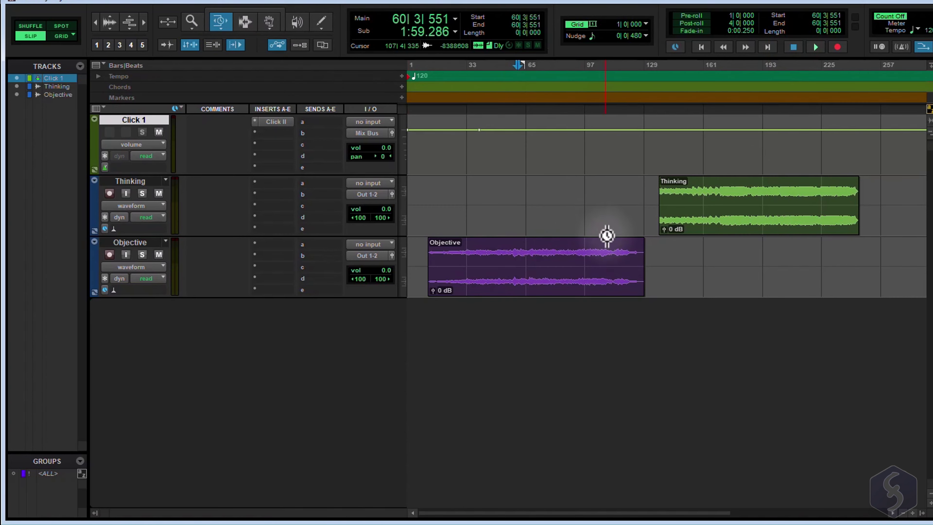
{"action": "left_click_drag", "start_coordinate": [642, 265], "coordinate": [541, 265]}
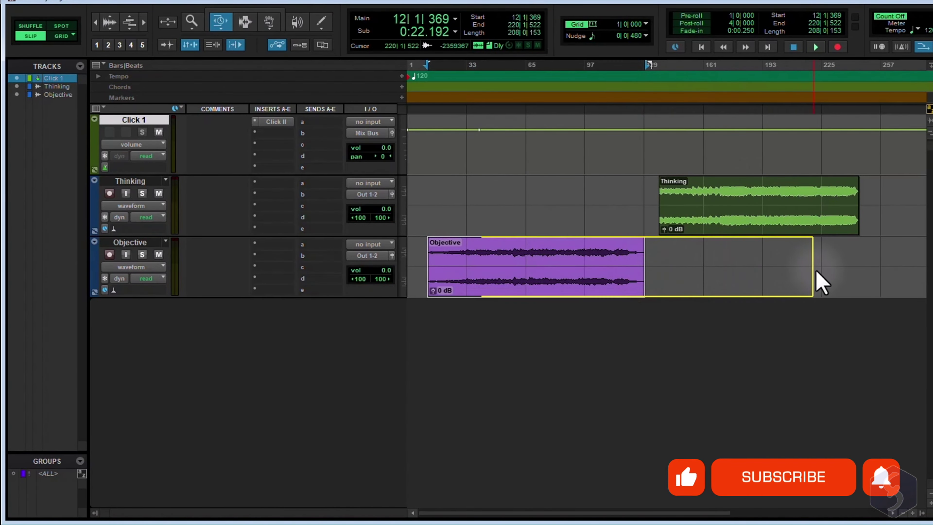
{"action": "left_click_drag", "start_coordinate": [819, 281], "coordinate": [825, 278]}
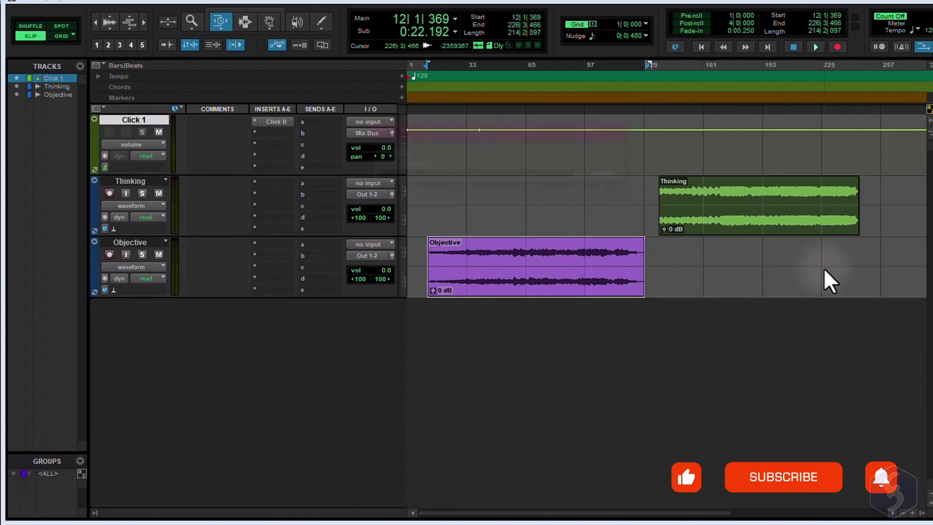
{"action": "left_click", "coordinate": [816, 48]}
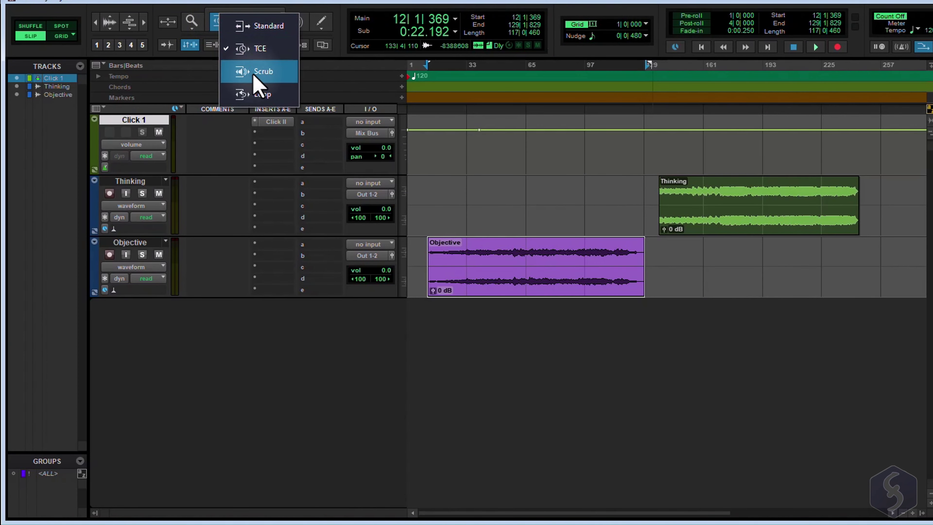
Set the Trim tool to Scrub and scrub the Objective clip around bar 41 to try a trim by ear
{"action": "left_click", "coordinate": [257, 84]}
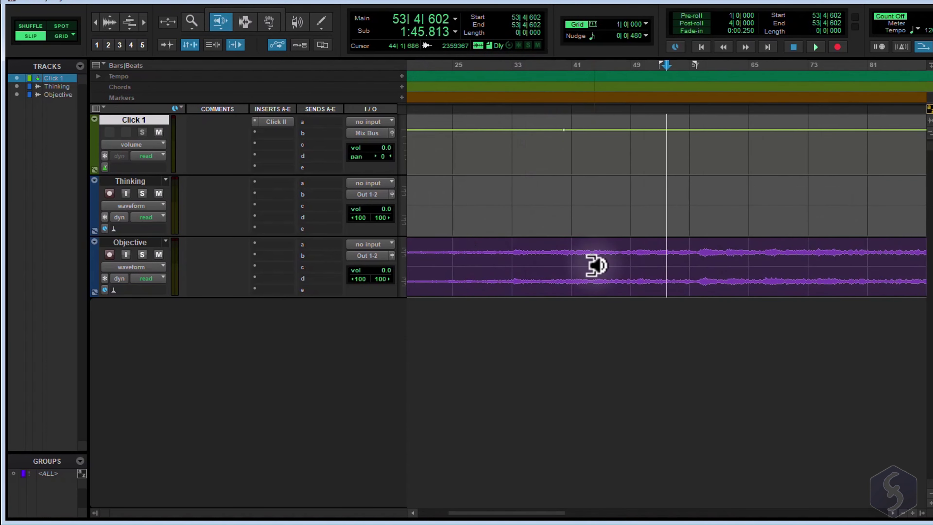
{"action": "left_click", "coordinate": [588, 264]}
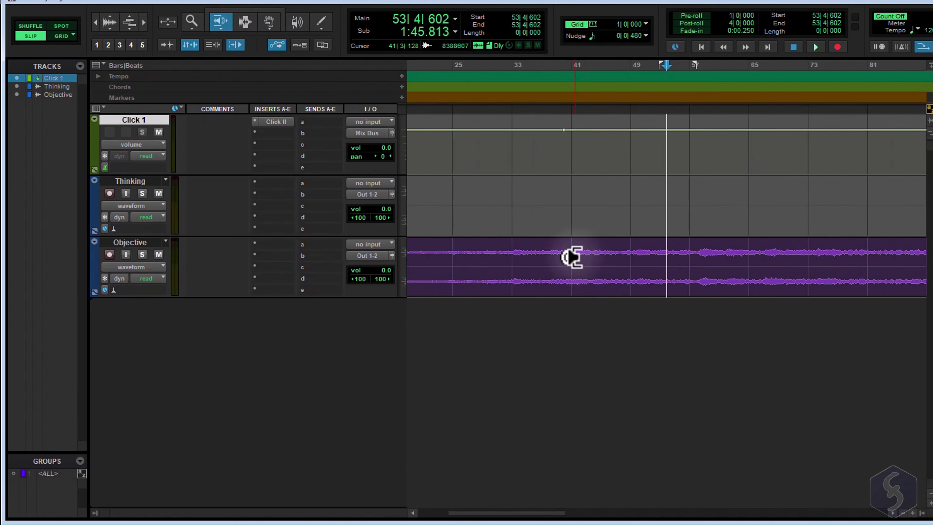
{"action": "left_click_drag", "start_coordinate": [572, 257], "coordinate": [563, 264]}
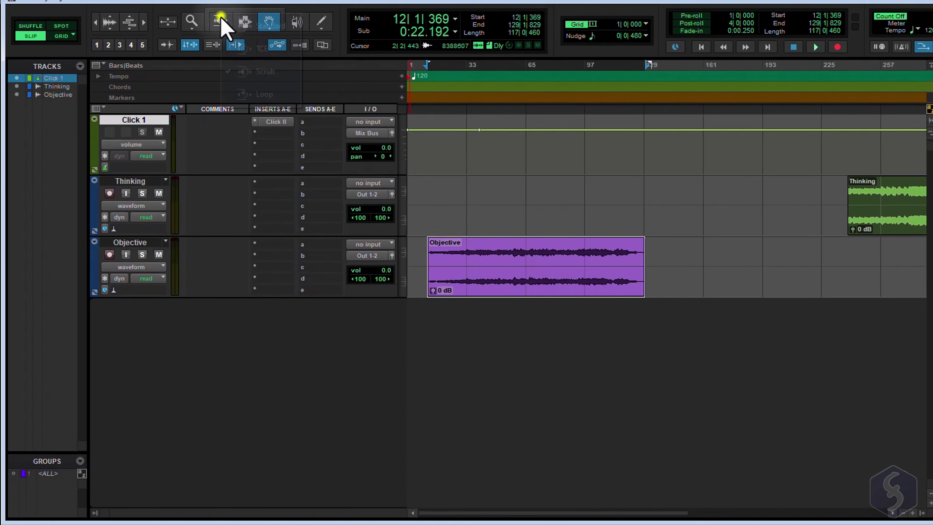
Set the Trim tool to Loop and extend the end of the Objective clip so that it repeats
{"action": "left_click", "coordinate": [221, 23]}
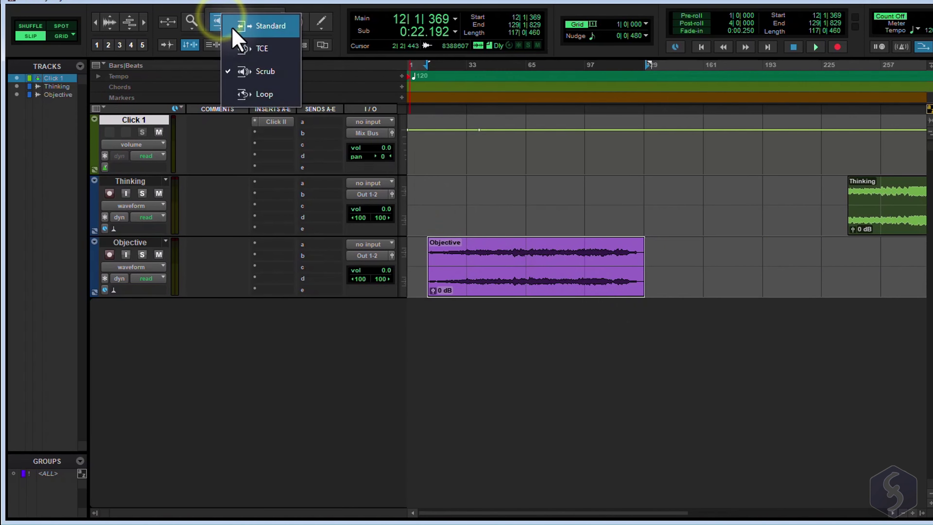
{"action": "left_click", "coordinate": [261, 95]}
{"action": "left_click_drag", "start_coordinate": [641, 261], "coordinate": [819, 267]}
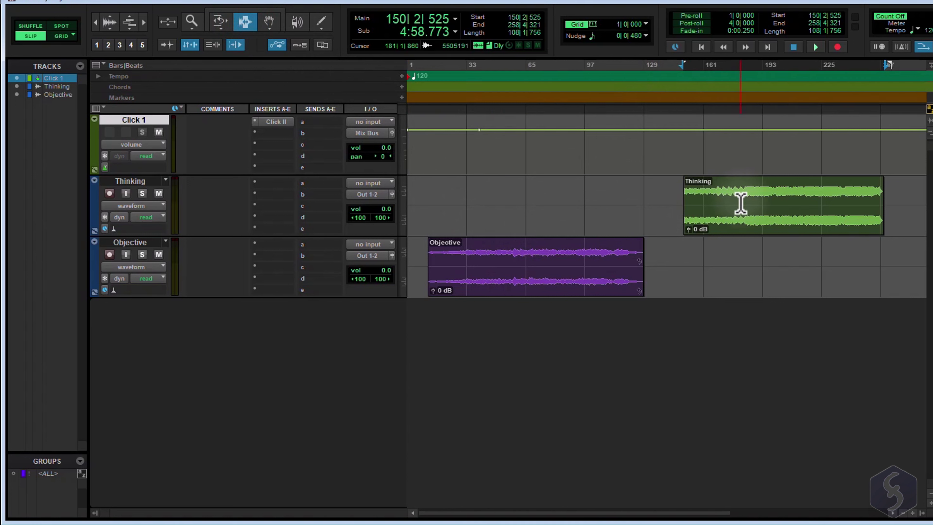
Use the Selector tool to highlight about bars 230 to 249 of the Thinking clip, and place the cursor at about bar 169
{"action": "left_click_drag", "start_coordinate": [740, 203], "coordinate": [866, 200]}
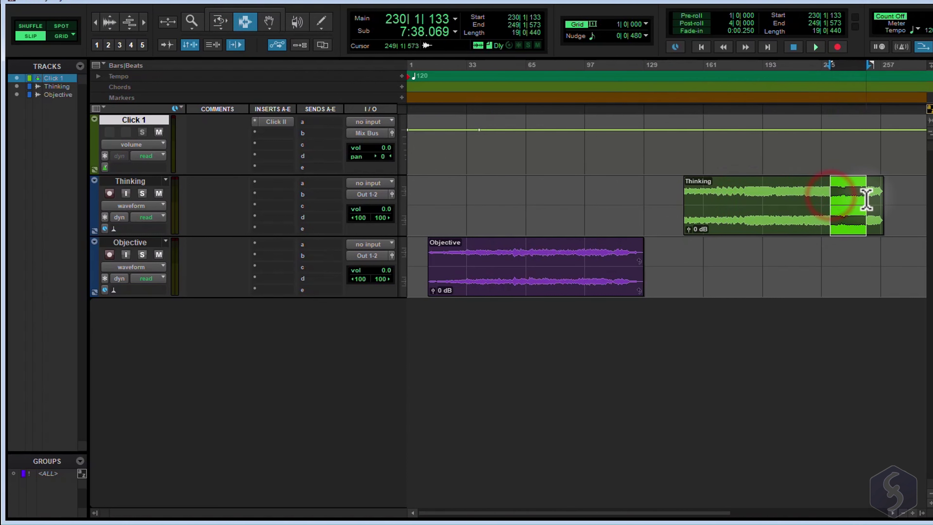
{"action": "left_click", "coordinate": [718, 259]}
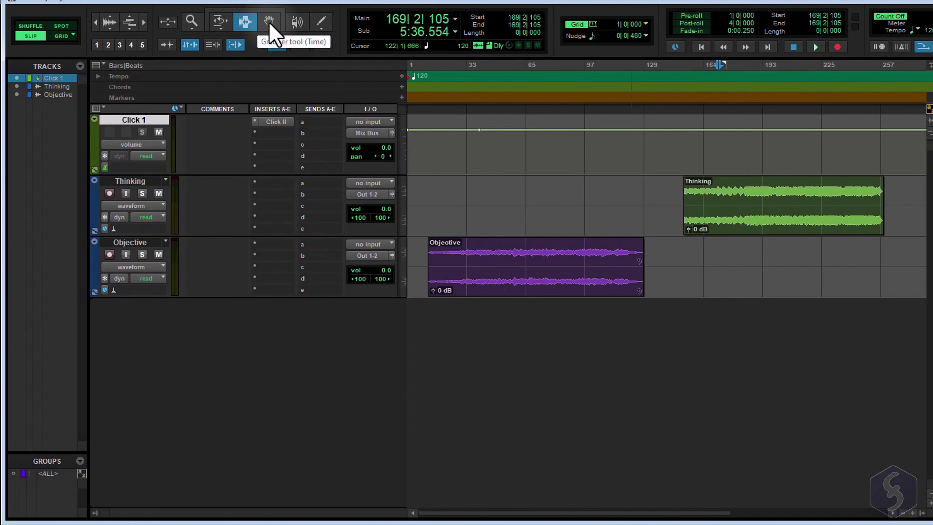
Cut the whole Objective clip with the Grabber tool and paste it at about bar 22 on the Thinking track
{"action": "left_click", "coordinate": [496, 259]}
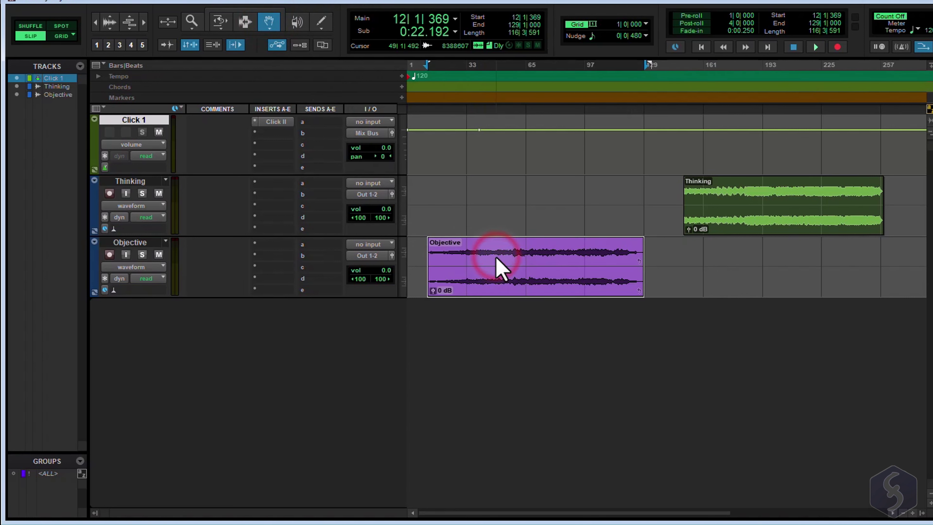
{"action": "key", "text": "Delete"}
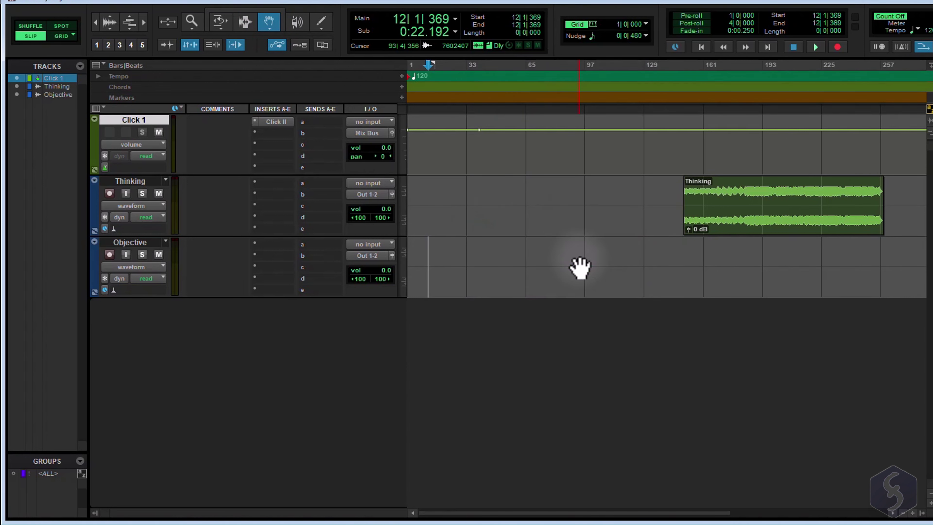
{"action": "left_click", "coordinate": [447, 65]}
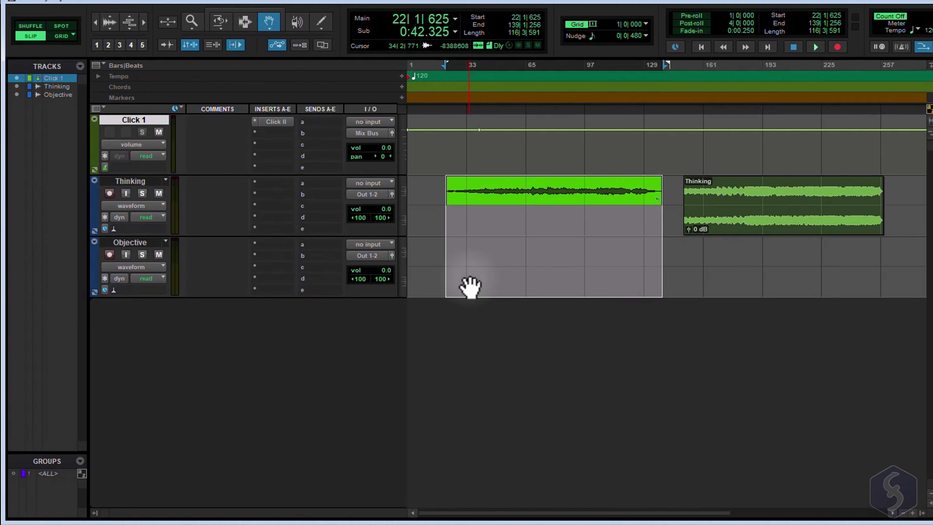
Use the Selector tool to delete about bars 58 to 89 of the Objective clip, and undo the deletion
{"action": "left_click", "coordinate": [247, 26]}
{"action": "left_click_drag", "start_coordinate": [512, 260], "coordinate": [573, 260]}
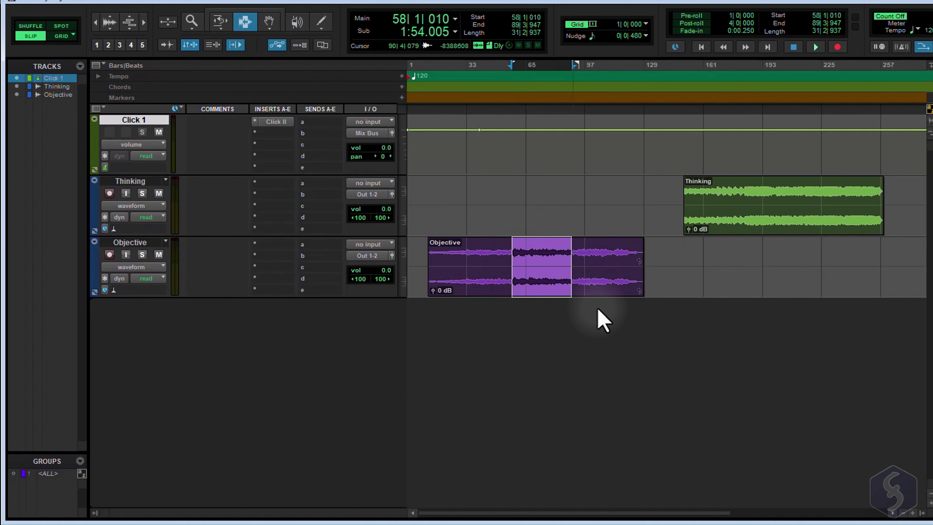
{"action": "key", "text": "Delete"}
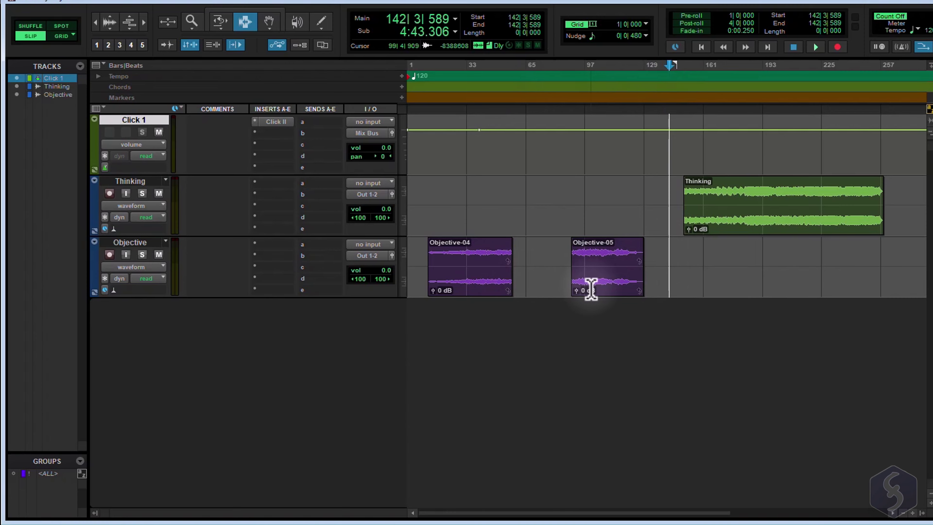
{"action": "key", "text": "ctrl+z"}
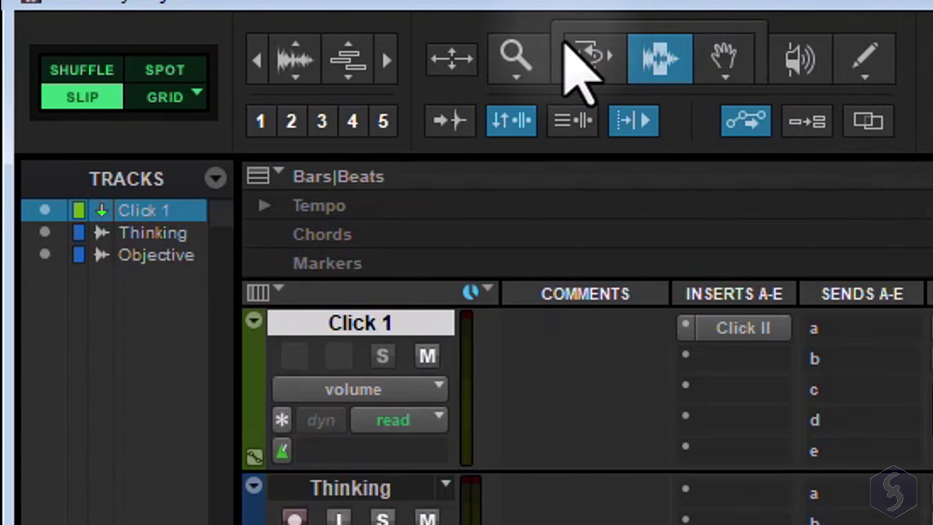
Activate the Smart Tool, select a range inside the Thinking clip, and move the clip earlier to about bar 51
{"action": "left_click", "coordinate": [583, 28]}
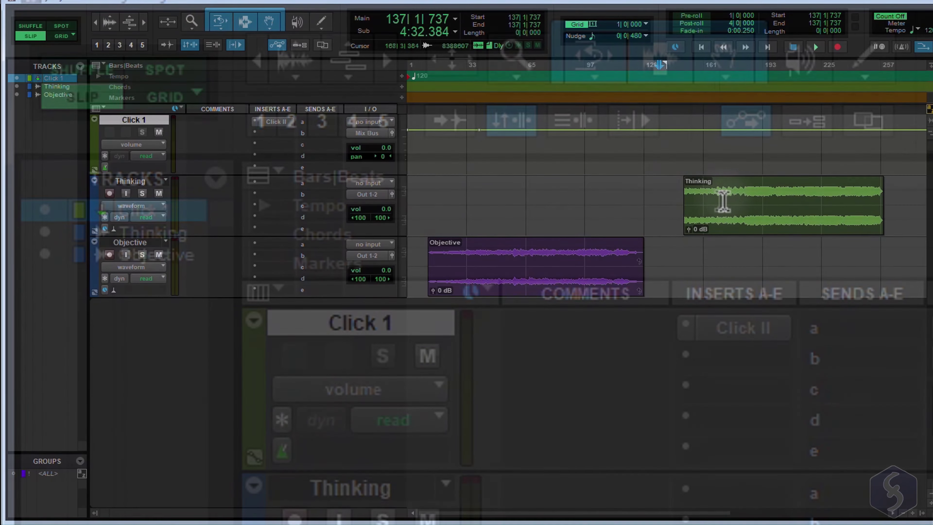
{"action": "left_click_drag", "start_coordinate": [738, 200], "coordinate": [827, 209]}
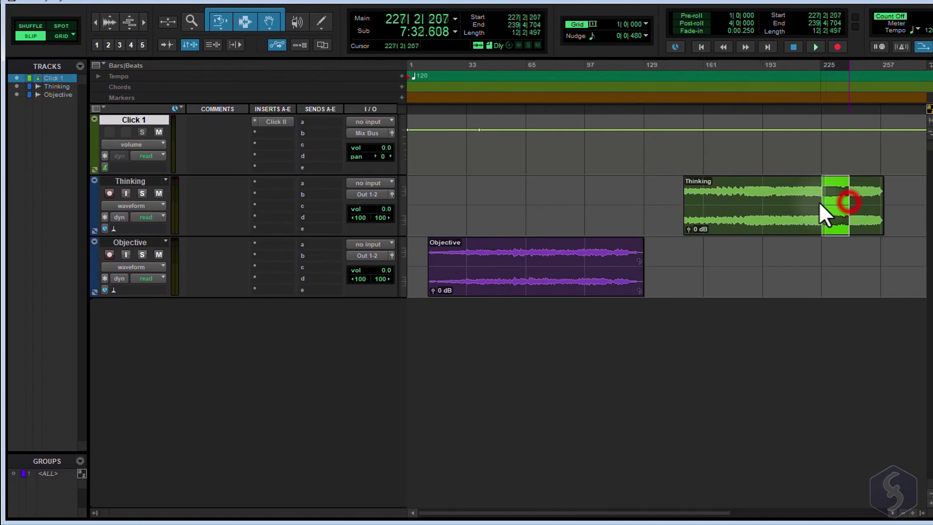
{"action": "left_click", "coordinate": [798, 277]}
{"action": "left_click_drag", "start_coordinate": [760, 219], "coordinate": [681, 234]}
{"action": "left_click_drag", "start_coordinate": [681, 234], "coordinate": [571, 226]}
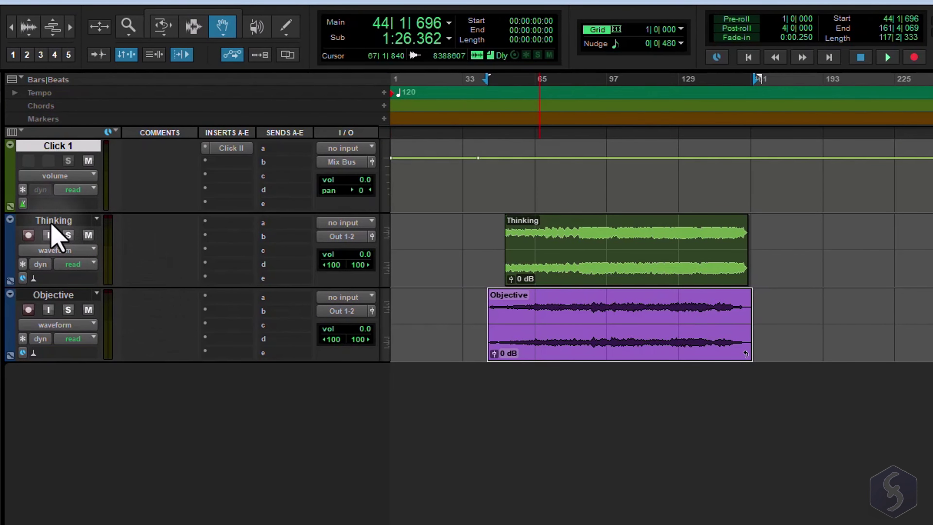
Select the Thinking track and toggle its solo state during playback
{"action": "left_click", "coordinate": [53, 221]}
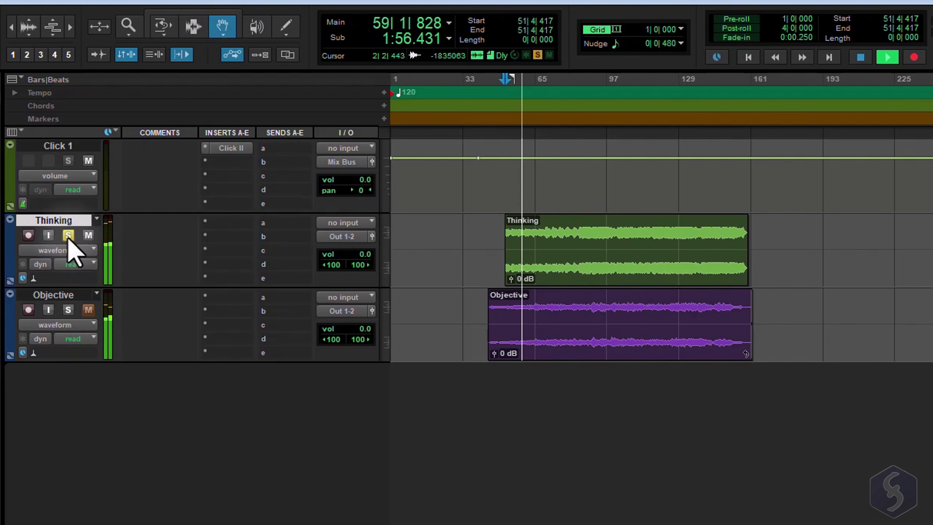
{"action": "left_click", "coordinate": [68, 235]}
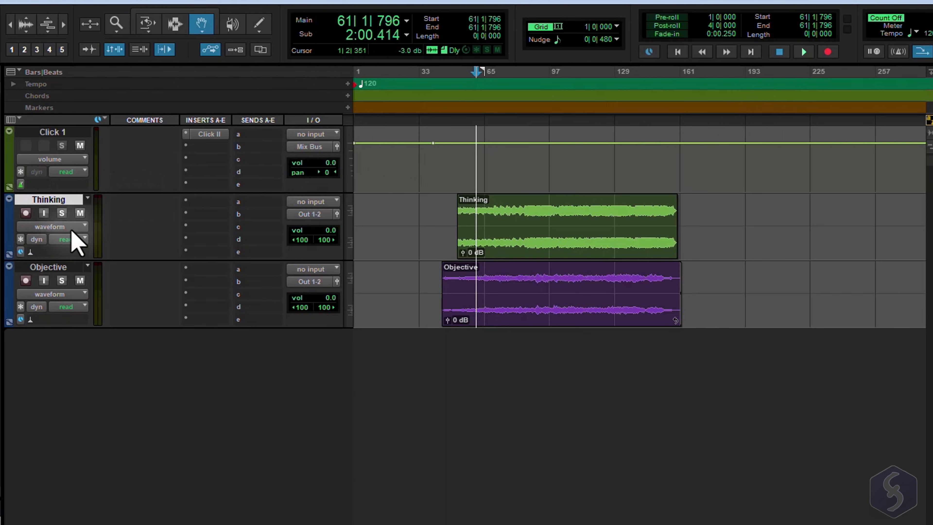
Check the Thinking track's waveform view and set its track view to blocks
{"action": "left_click", "coordinate": [72, 228]}
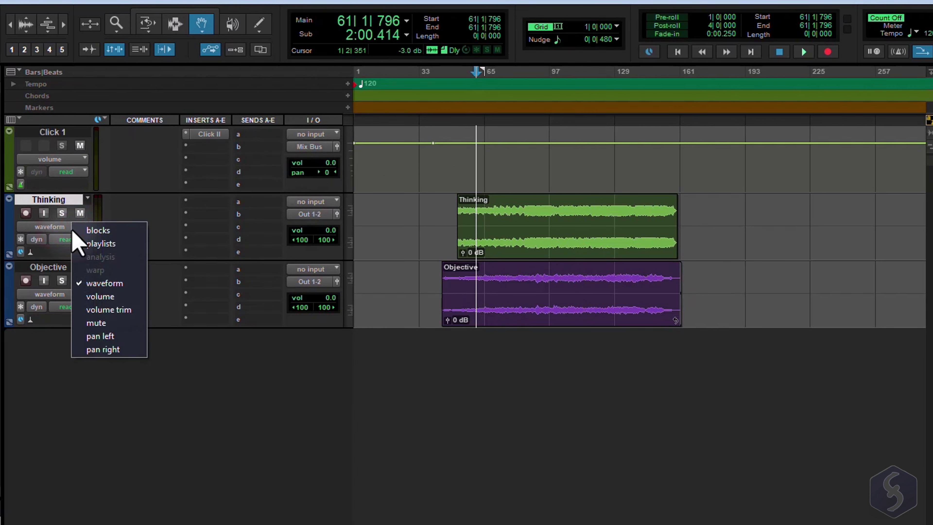
{"action": "left_click", "coordinate": [121, 281]}
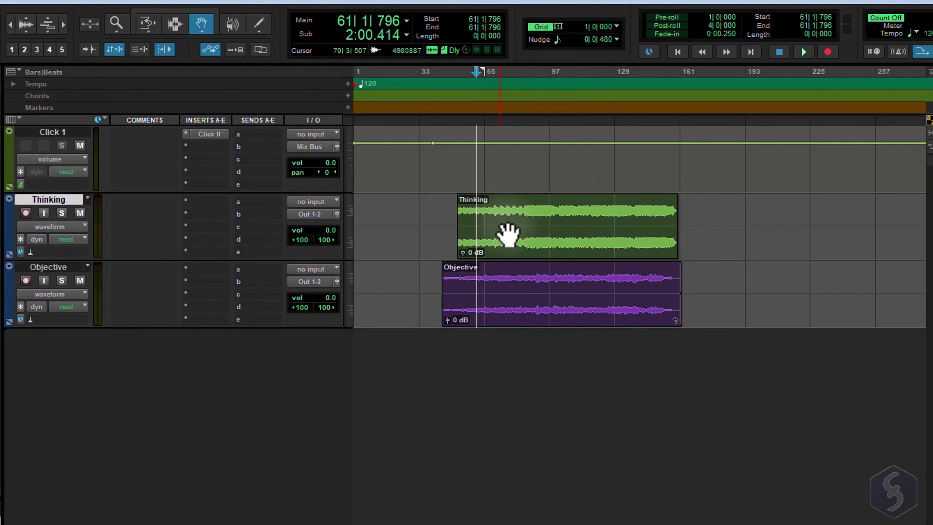
{"action": "left_click", "coordinate": [67, 228]}
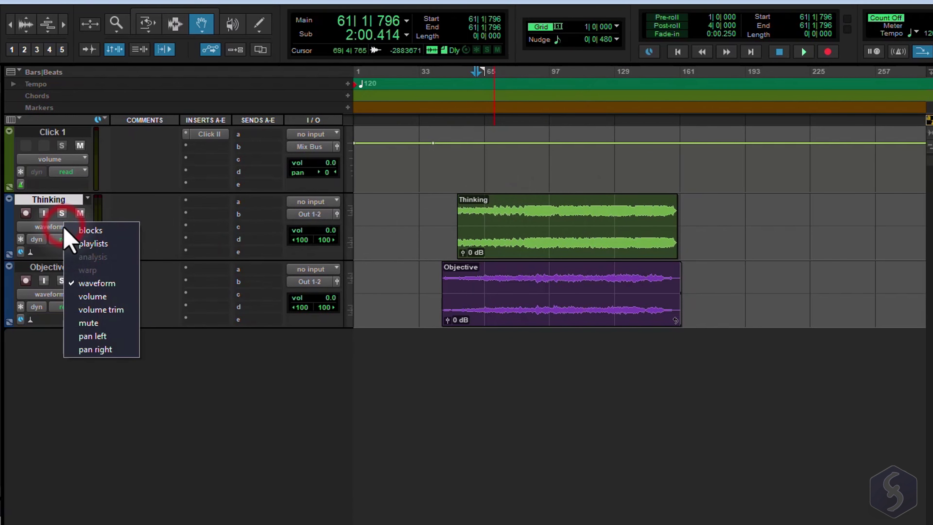
{"action": "left_click", "coordinate": [107, 233]}
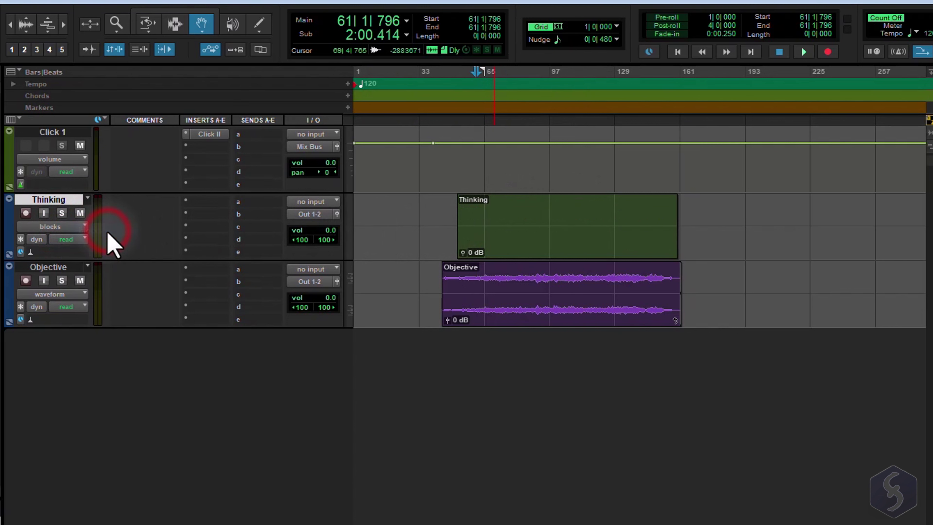
Move the Thinking clip later so it starts at about bar 54, and set the track's view to volume
{"action": "left_click", "coordinate": [584, 226]}
{"action": "left_click_drag", "start_coordinate": [563, 238], "coordinate": [569, 237]}
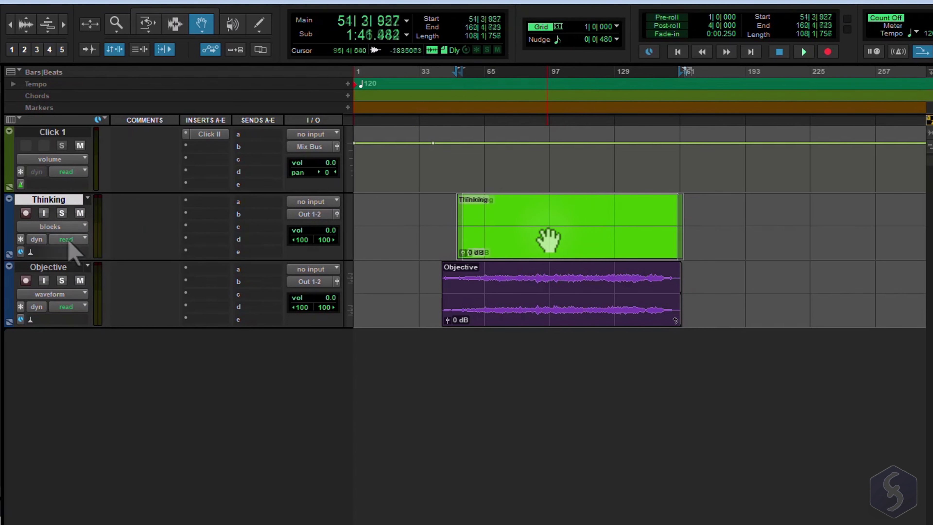
{"action": "left_click", "coordinate": [56, 227]}
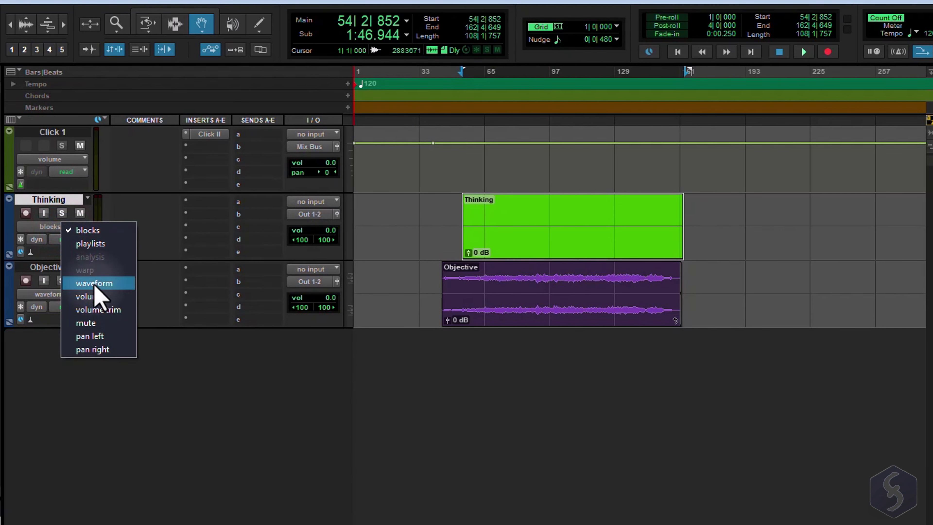
{"action": "left_click", "coordinate": [91, 297]}
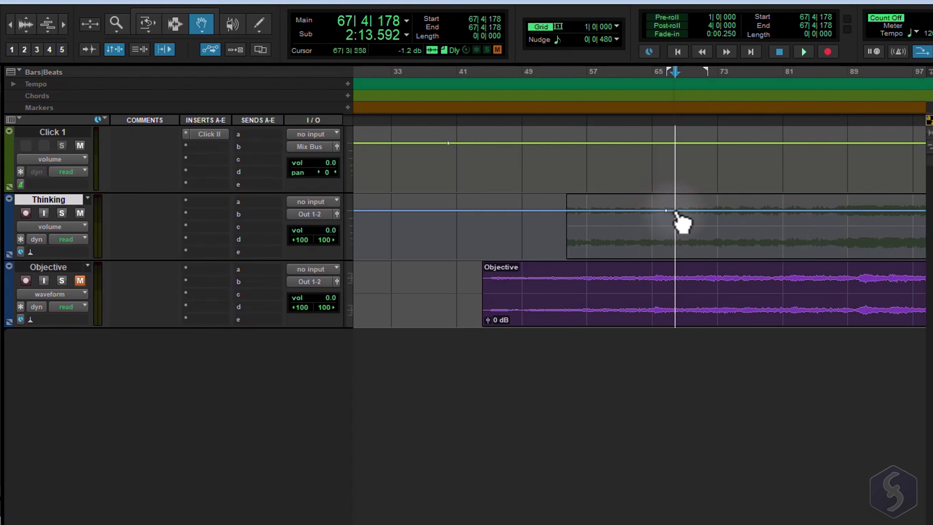
Shape a volume dip with breakpoints between about bars 67 and 70 on the Thinking track, and play it with the track in volume view
{"action": "mouse_move", "coordinate": [706, 211]}
{"action": "left_mouse_down"}
{"action": "mouse_move", "coordinate": [683, 249]}
{"action": "mouse_move", "coordinate": [703, 246]}
{"action": "mouse_move", "coordinate": [687, 211]}
{"action": "mouse_move", "coordinate": [695, 211]}
{"action": "left_mouse_up"}
{"action": "left_click", "coordinate": [804, 53]}
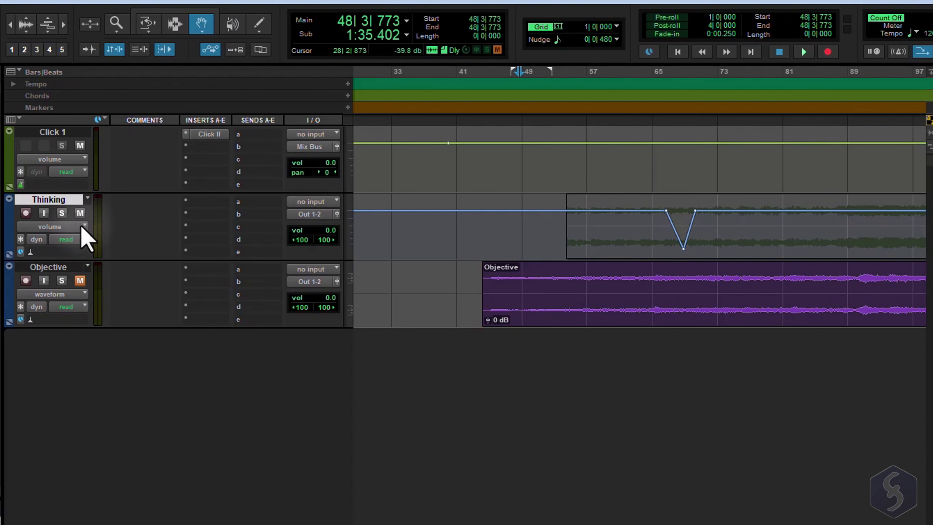
{"action": "left_click", "coordinate": [82, 224]}
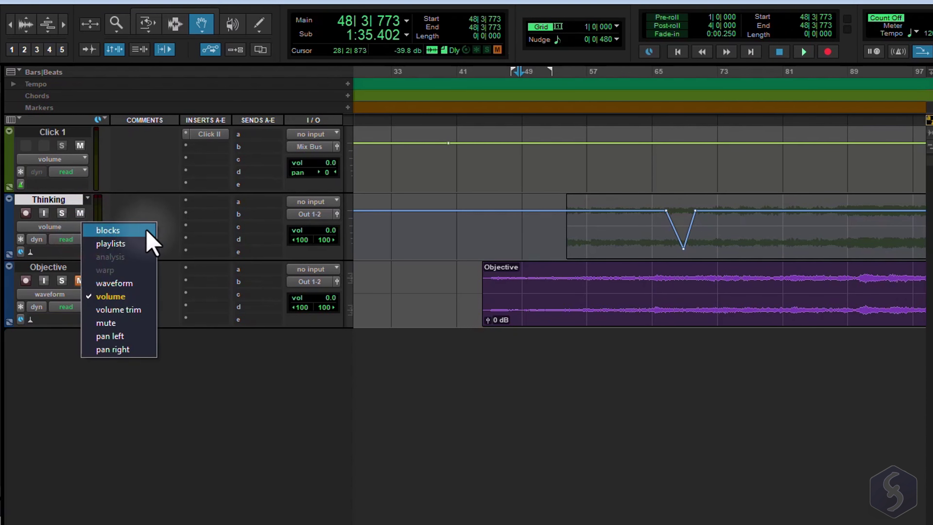
{"action": "left_click", "coordinate": [133, 298]}
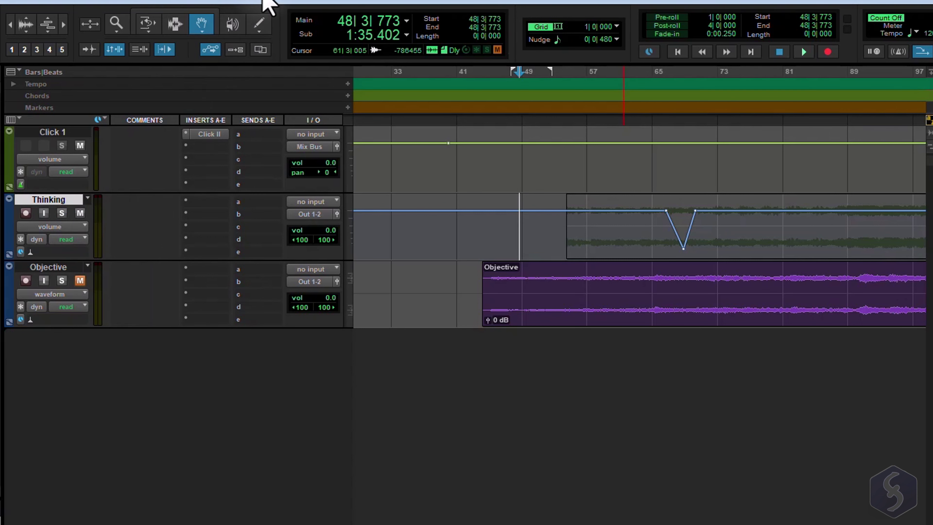
Draw freehand volume automation over about bars 57 to 70 on the Thinking track, and a Square pencil pattern over about bars 59 to 66
{"action": "left_click", "coordinate": [262, 27]}
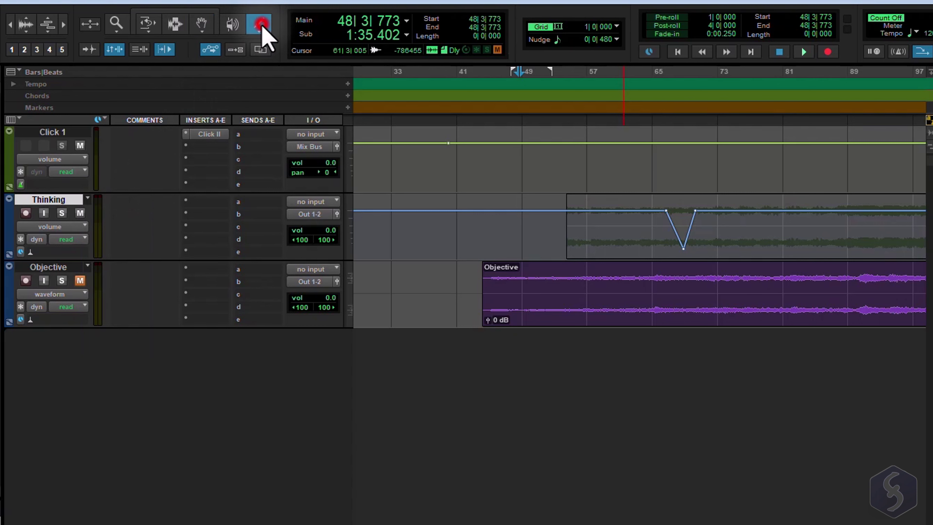
{"action": "mouse_move", "coordinate": [586, 208]}
{"action": "left_mouse_down"}
{"action": "mouse_move", "coordinate": [629, 228]}
{"action": "mouse_move", "coordinate": [690, 218]}
{"action": "left_mouse_up"}
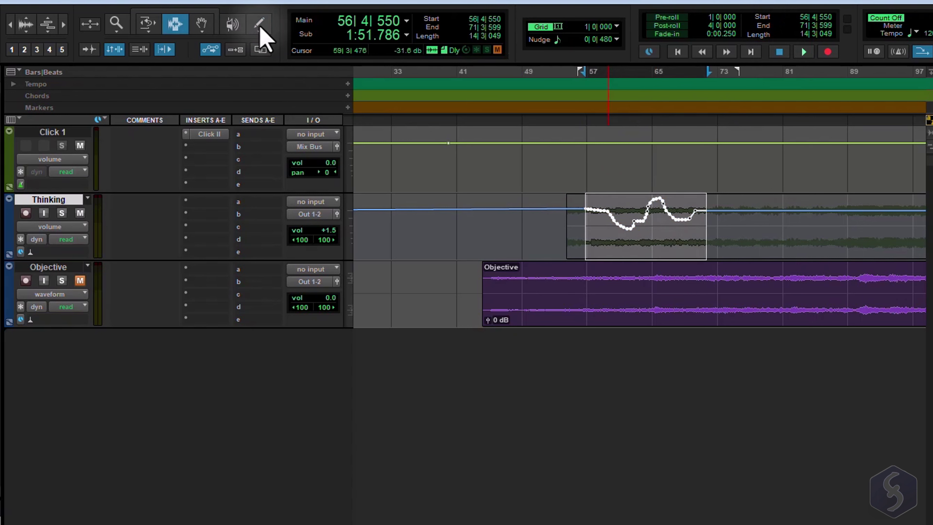
{"action": "left_click", "coordinate": [260, 25]}
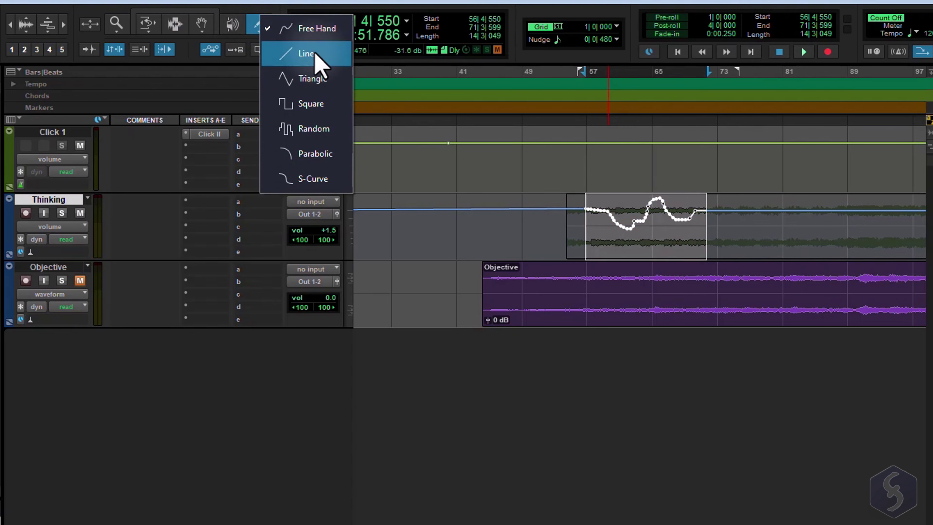
{"action": "left_click", "coordinate": [325, 104]}
{"action": "mouse_move", "coordinate": [605, 216]}
{"action": "left_mouse_down"}
{"action": "mouse_move", "coordinate": [707, 212]}
{"action": "mouse_move", "coordinate": [658, 212]}
{"action": "left_mouse_up"}
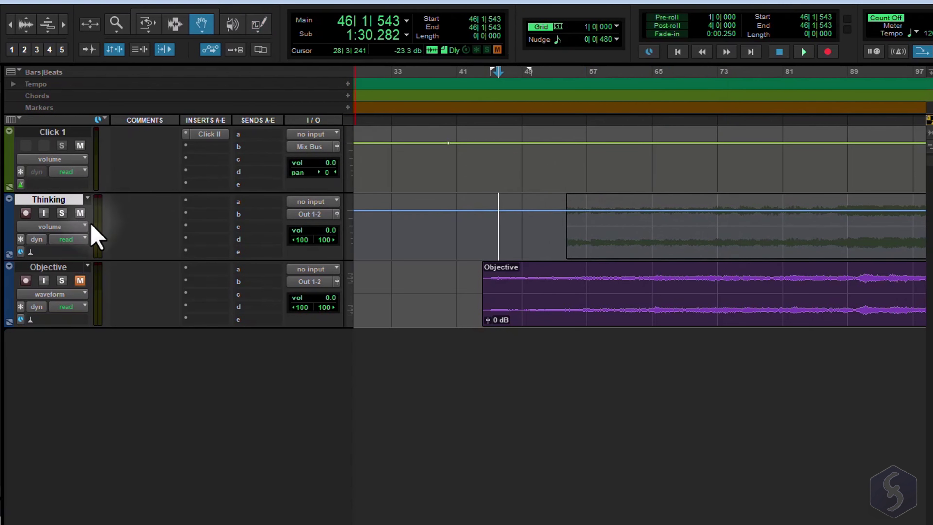
Set the Thinking track's view to pan right, and show volume and volume trim automation lanes beneath it, checking the second lane's parameter options
{"action": "left_click", "coordinate": [83, 227]}
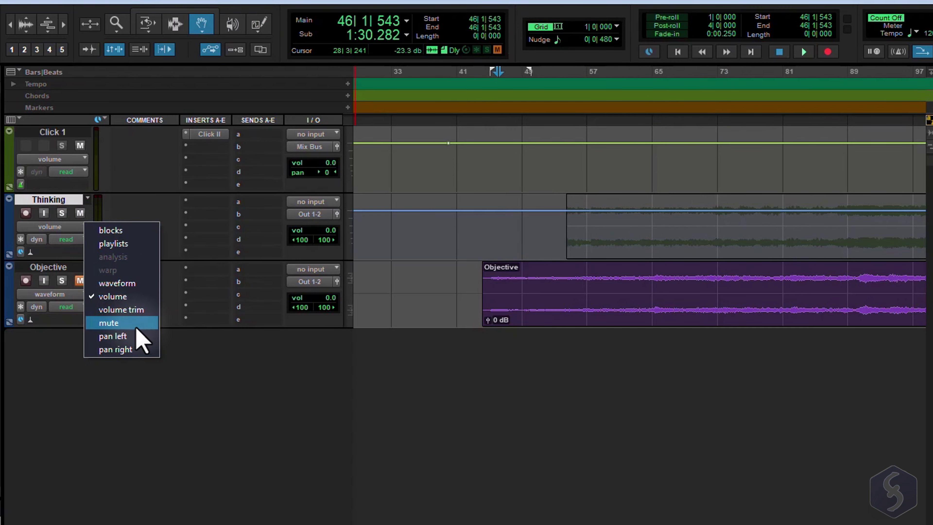
{"action": "left_click", "coordinate": [131, 347]}
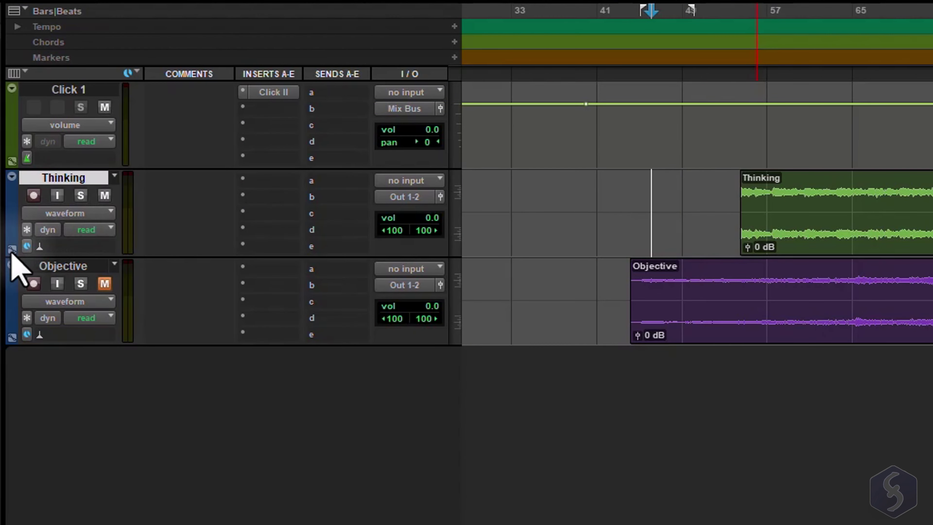
{"action": "left_click", "coordinate": [12, 249]}
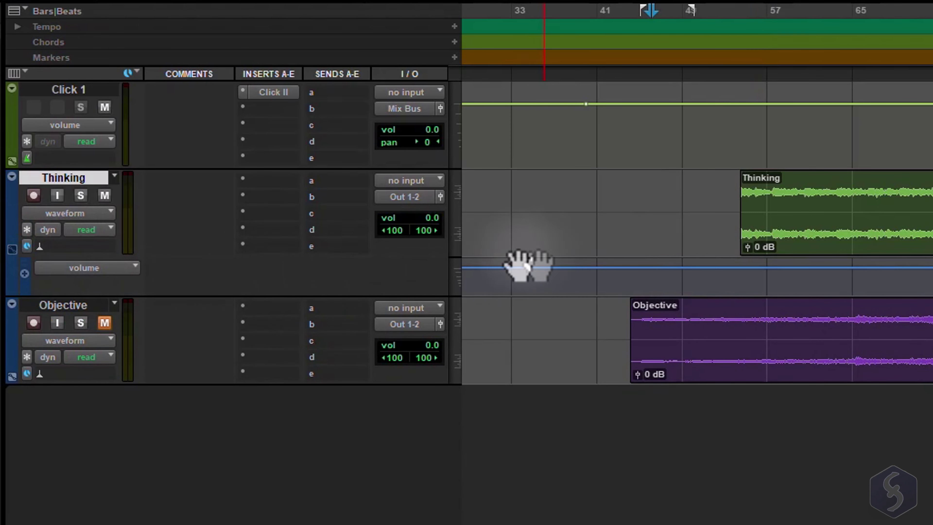
{"action": "left_click", "coordinate": [24, 273]}
{"action": "left_click", "coordinate": [97, 307]}
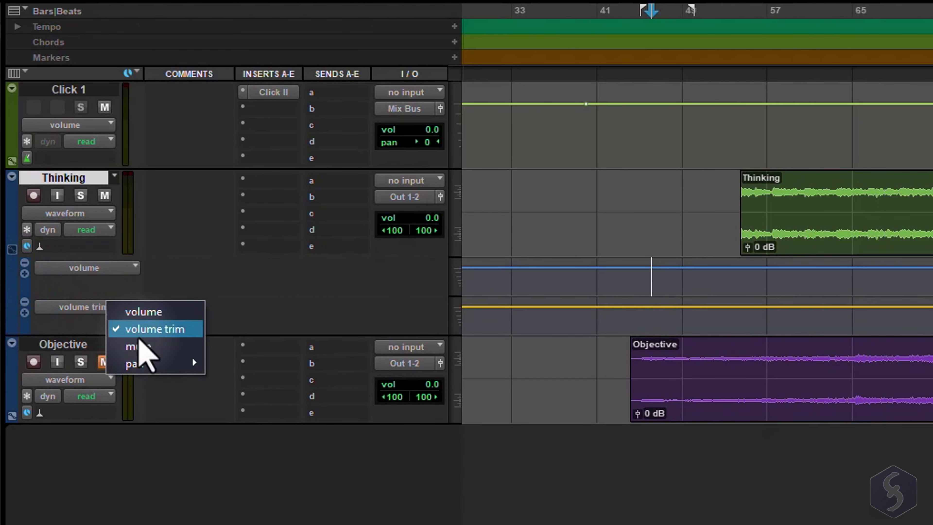
{"action": "mouse_move", "coordinate": [158, 363]}
{"action": "left_click", "coordinate": [239, 388]}
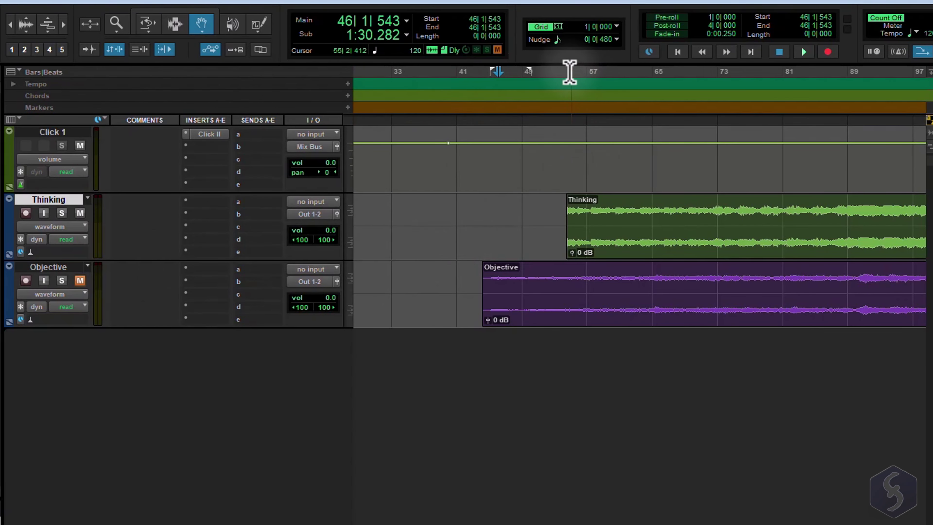
Select about bars 53 to 57 across all tracks on the timeline, and play the range with Loop playback enabled before stopping
{"action": "left_click_drag", "start_coordinate": [562, 73], "coordinate": [588, 81]}
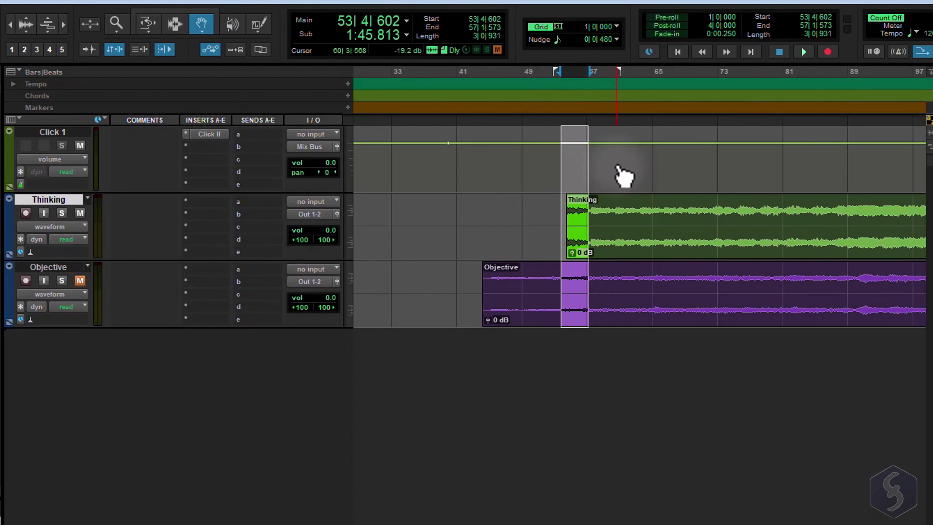
{"action": "right_click", "coordinate": [805, 55]}
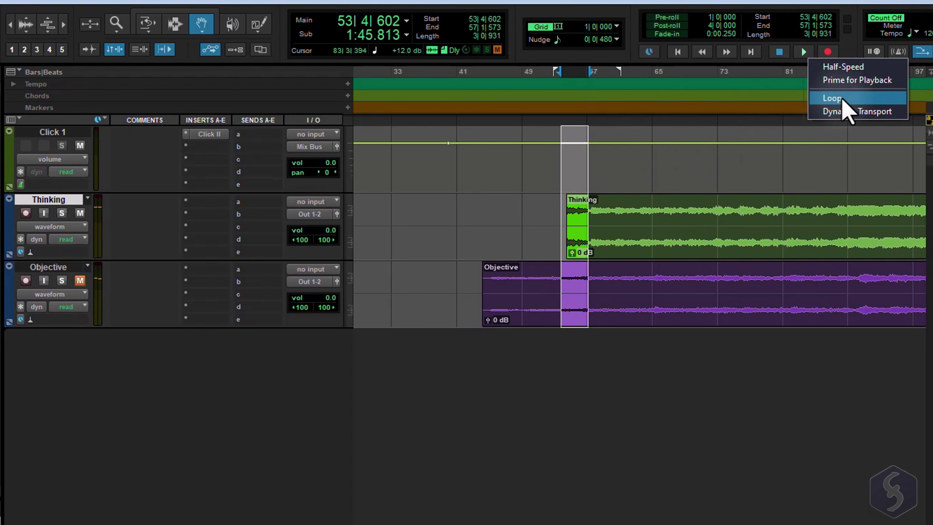
{"action": "left_click", "coordinate": [842, 99]}
{"action": "left_click", "coordinate": [805, 53]}
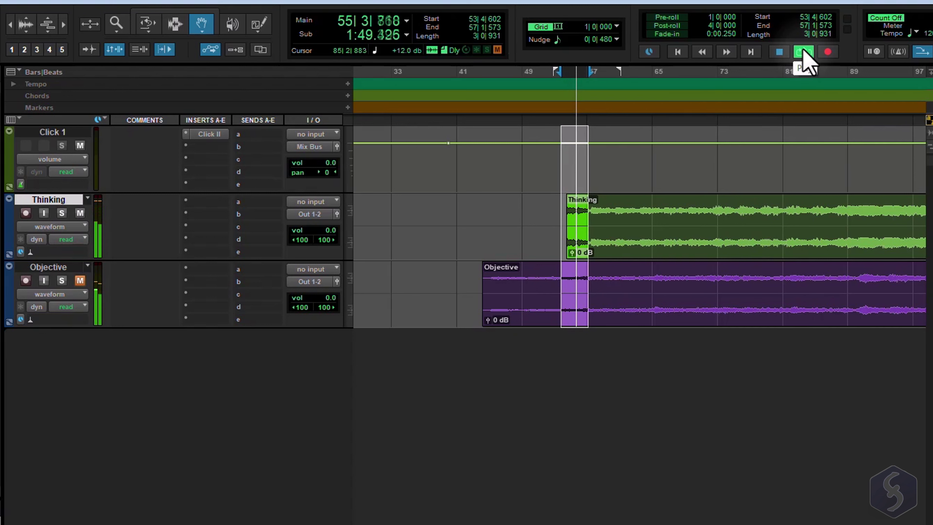
{"action": "left_click", "coordinate": [780, 53]}
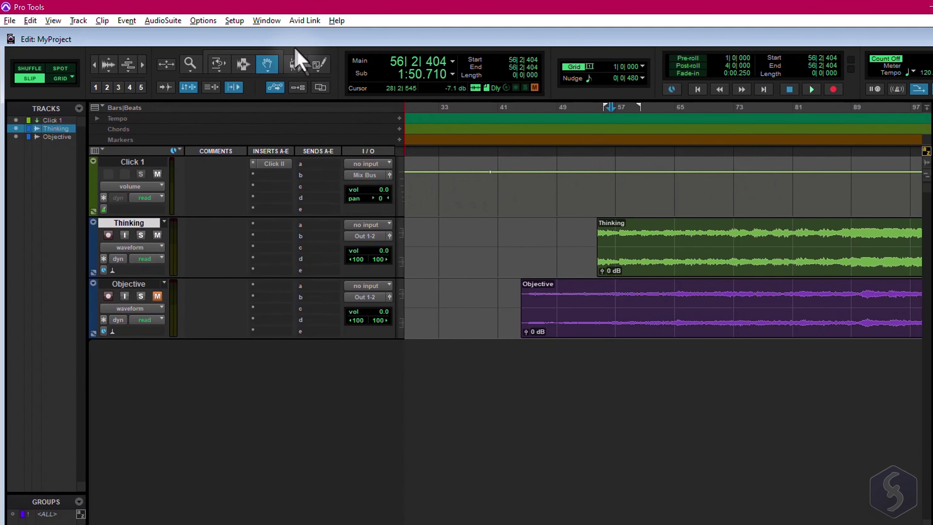
Open the Mix window for MyProject and move it aside to view the track channels
{"action": "left_click", "coordinate": [267, 21]}
{"action": "left_click", "coordinate": [272, 87]}
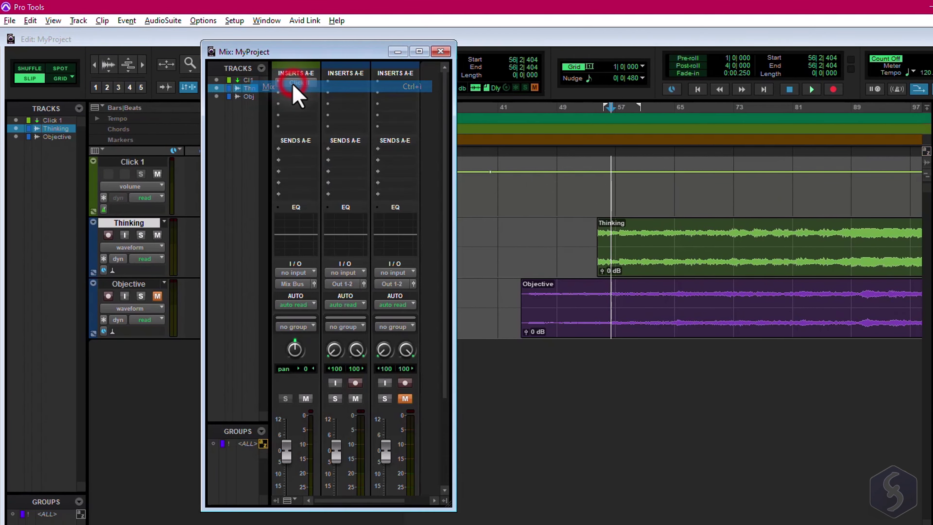
{"action": "left_click_drag", "start_coordinate": [326, 52], "coordinate": [521, 54]}
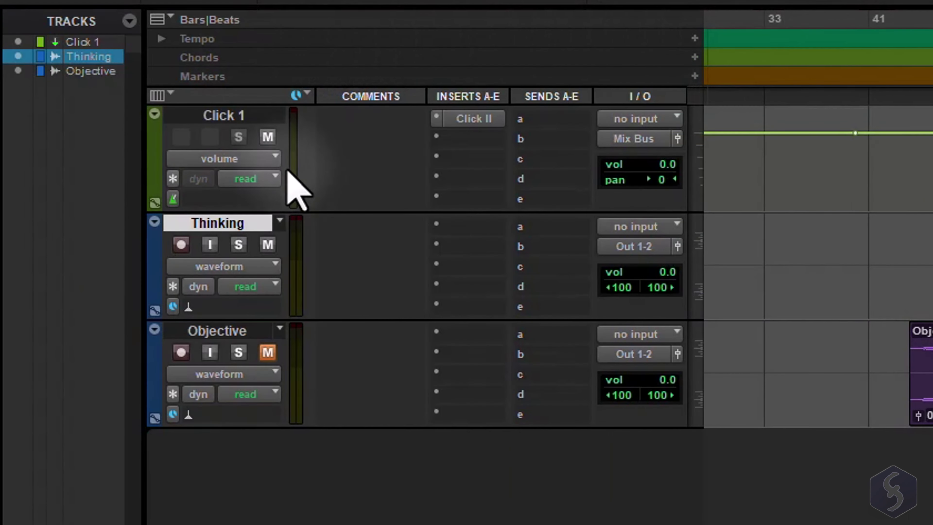
Toggle the Mic Preamps, Inserts A-E and I/O columns of the Edit window and return each to its original state
{"action": "left_click", "coordinate": [168, 98]}
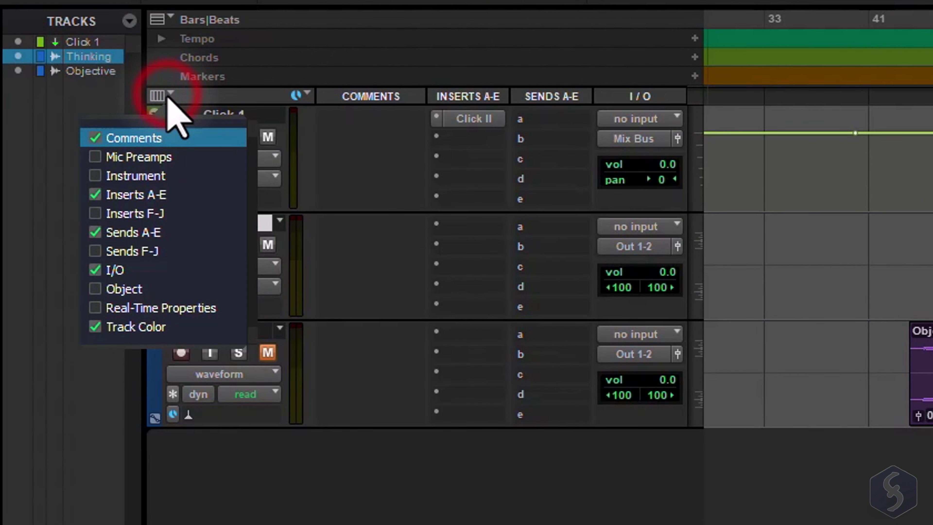
{"action": "left_click", "coordinate": [102, 159]}
{"action": "left_click", "coordinate": [95, 157]}
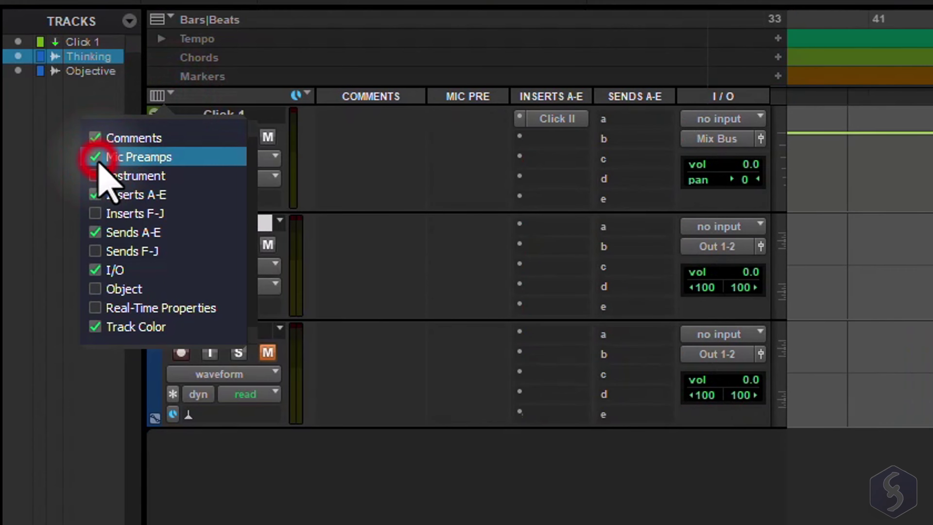
{"action": "left_click", "coordinate": [96, 195]}
{"action": "left_click", "coordinate": [96, 195]}
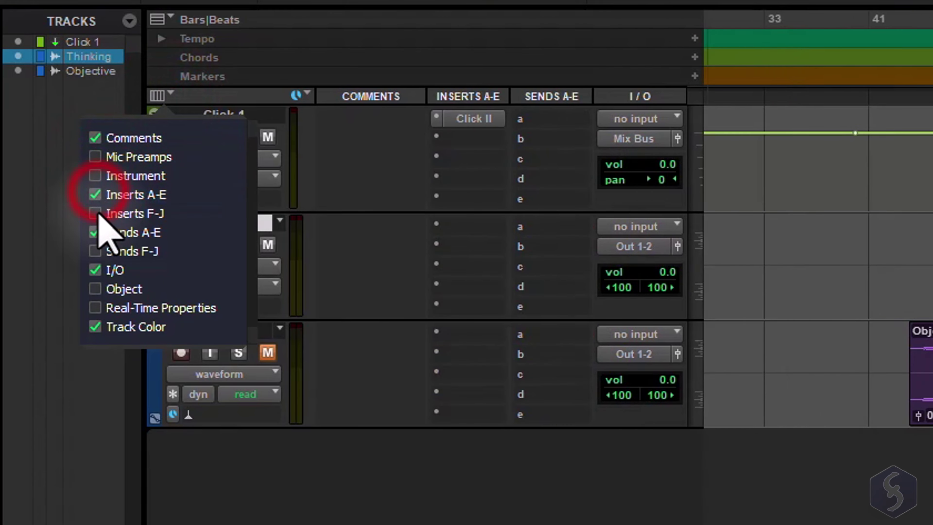
{"action": "left_click", "coordinate": [96, 271]}
{"action": "left_click", "coordinate": [95, 270]}
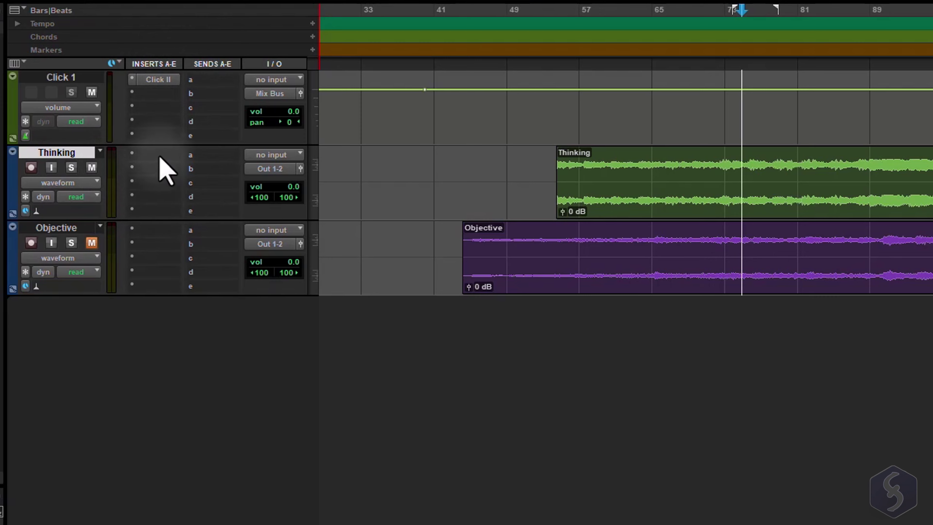
Browse the plug-in categories for the Thinking track's first insert and add the multichannel D-Verb reverb
{"action": "left_click", "coordinate": [166, 156]}
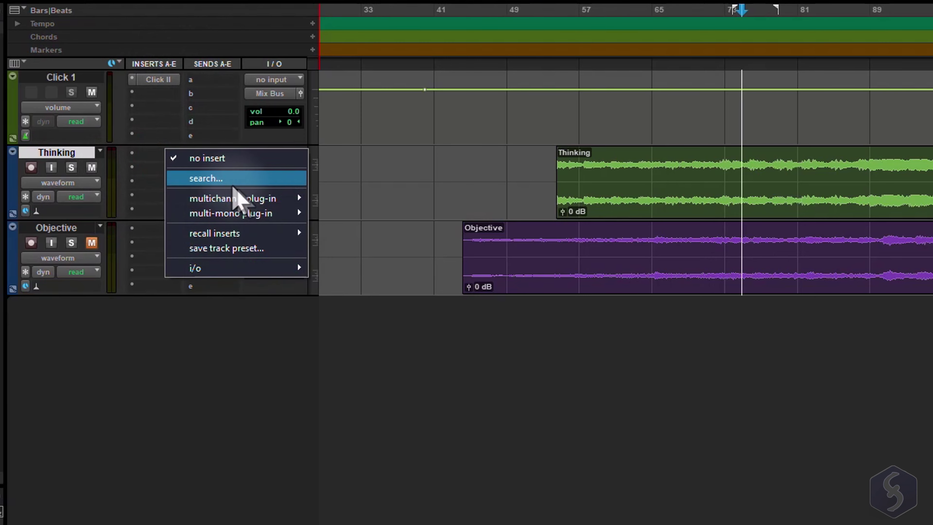
{"action": "mouse_move", "coordinate": [265, 200]}
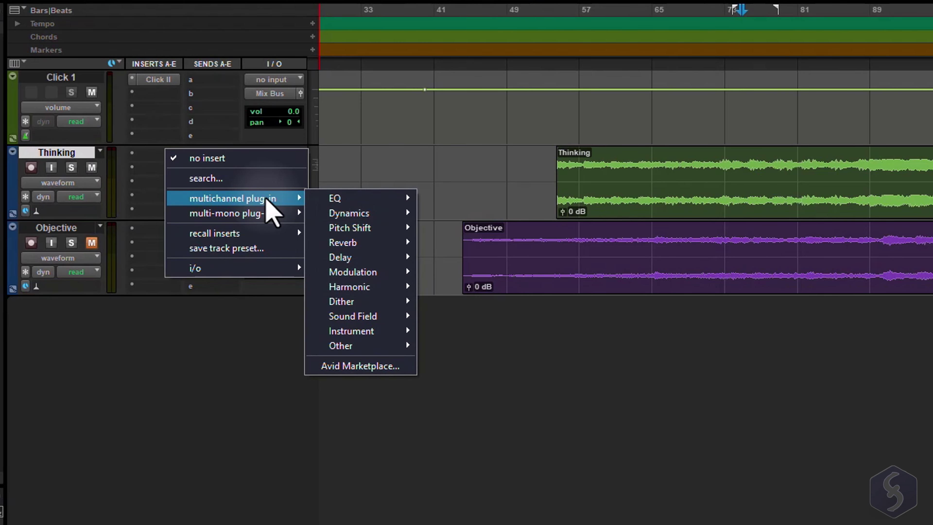
{"action": "mouse_move", "coordinate": [384, 201]}
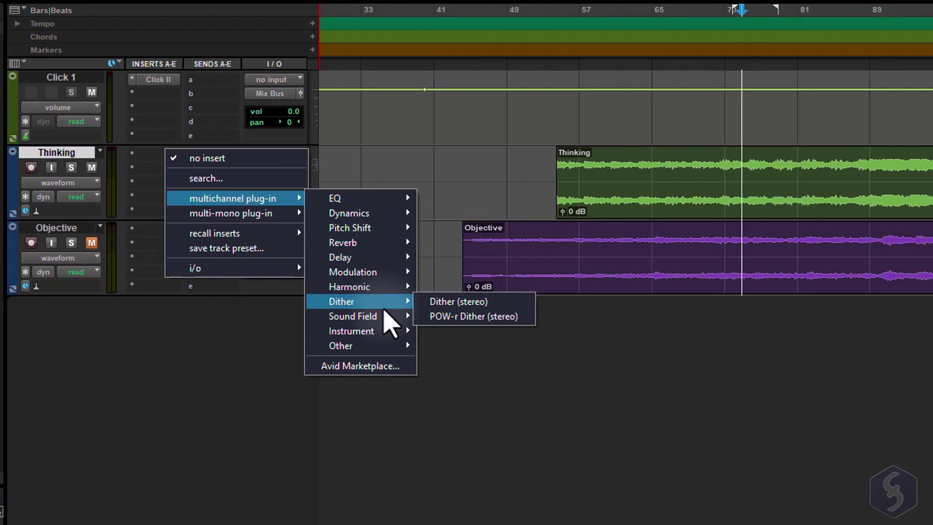
{"action": "mouse_move", "coordinate": [238, 219]}
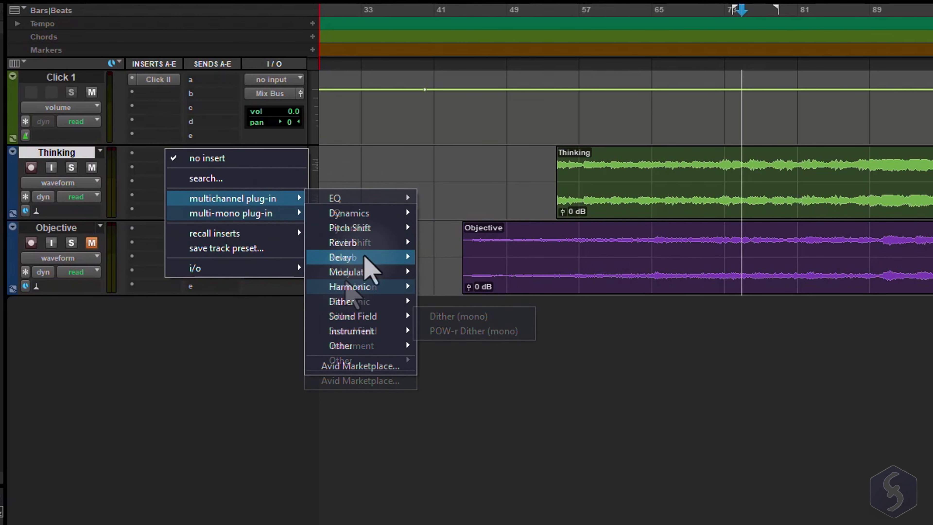
{"action": "mouse_move", "coordinate": [371, 245]}
{"action": "left_click", "coordinate": [444, 242]}
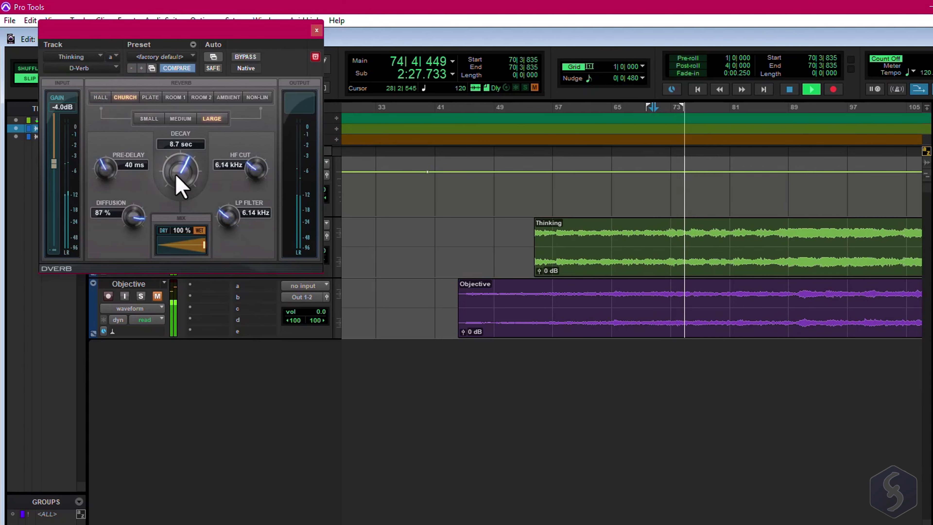
Reposition the D-Verb window and load the Large Room preset
{"action": "left_click_drag", "start_coordinate": [143, 30], "coordinate": [136, 124]}
{"action": "left_click", "coordinate": [159, 151]}
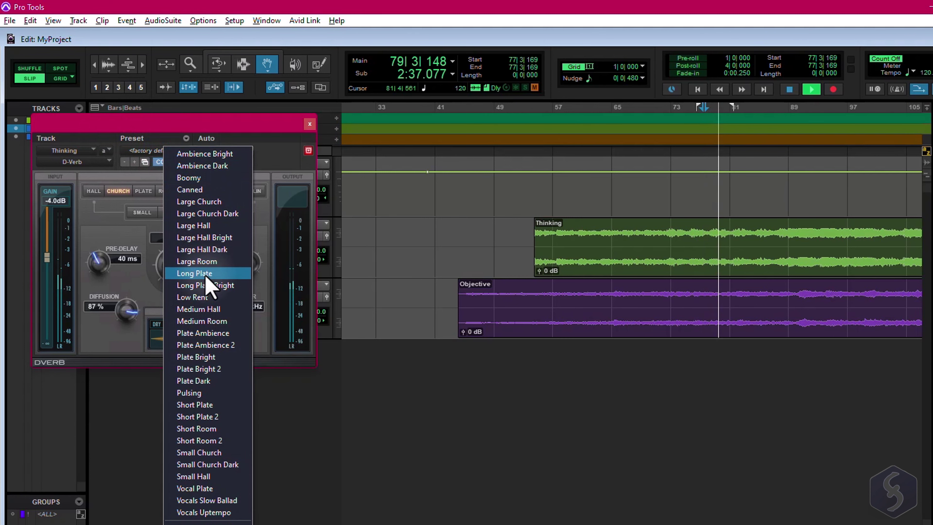
{"action": "left_click", "coordinate": [200, 262]}
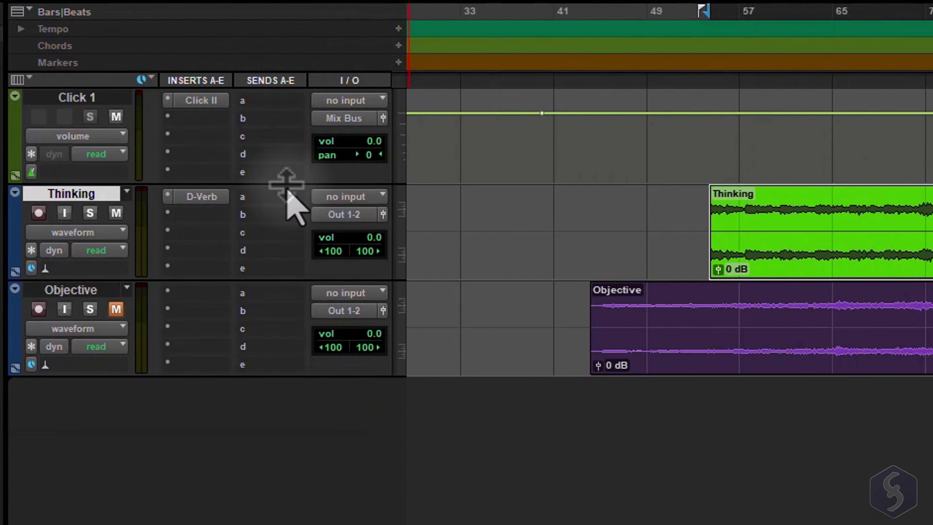
Browse the output and bus destinations available for the Thinking track's first send without assigning one
{"action": "left_click", "coordinate": [287, 198]}
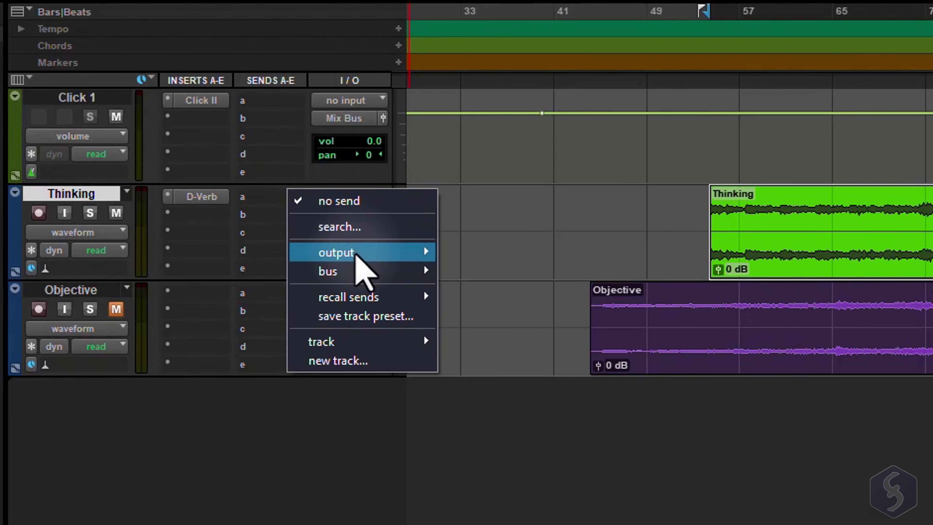
{"action": "mouse_move", "coordinate": [356, 255]}
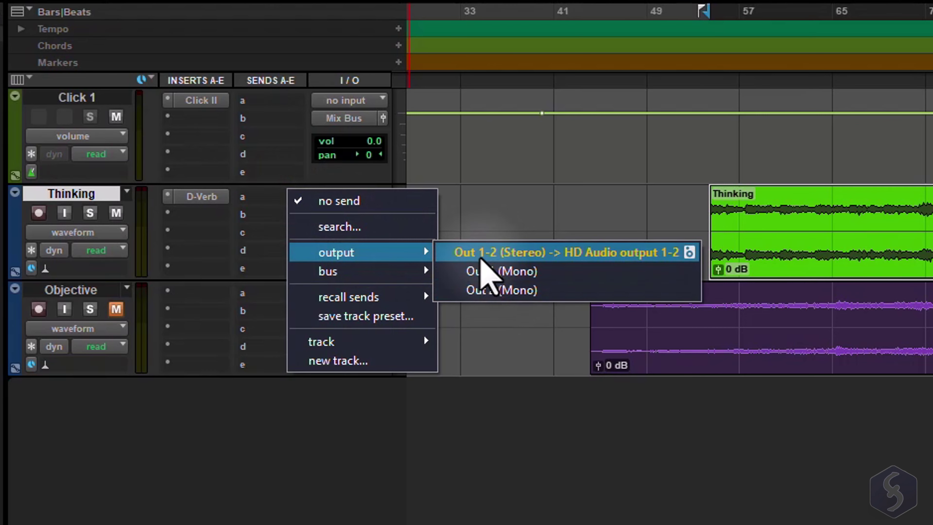
{"action": "mouse_move", "coordinate": [426, 272]}
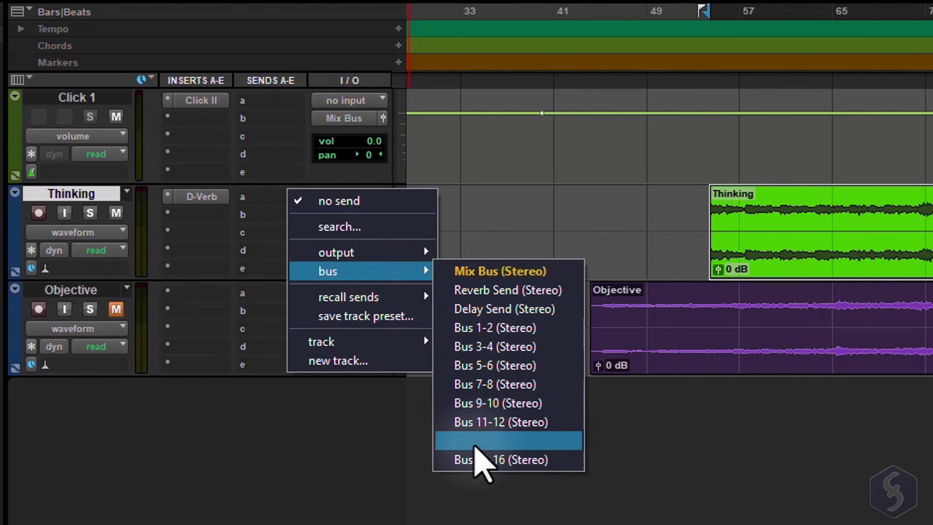
{"action": "left_click", "coordinate": [478, 203]}
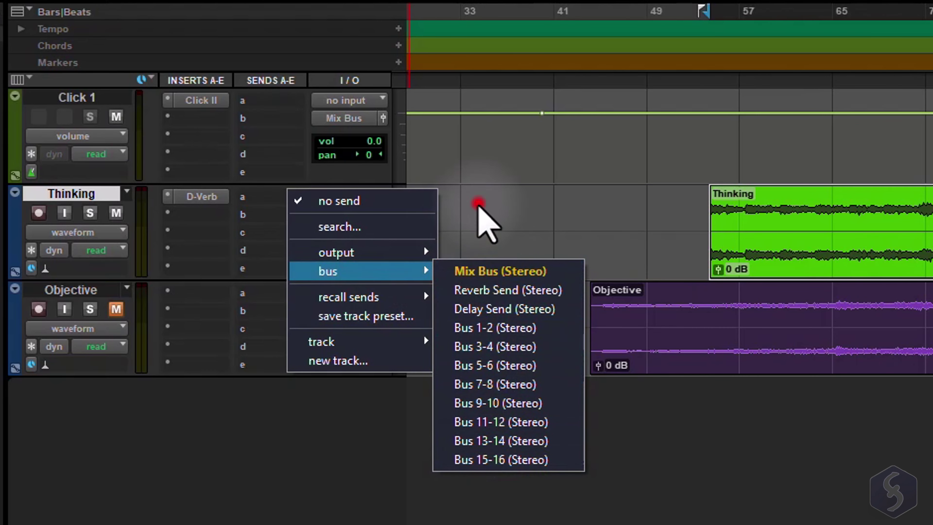
Play the session while trying the Thinking track's volume at -2.0 and its right pan control
{"action": "key", "text": "space"}
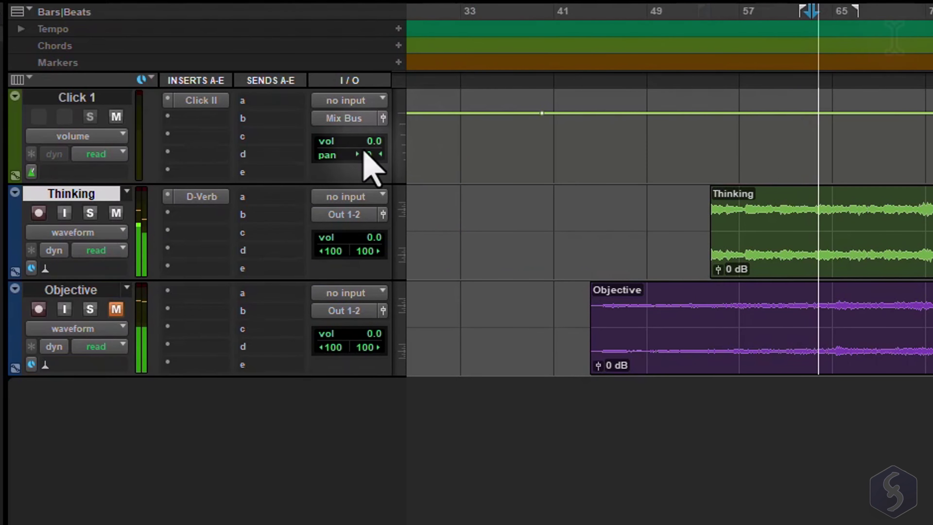
{"action": "left_click", "coordinate": [373, 239]}
{"action": "left_click_drag", "start_coordinate": [369, 239], "coordinate": [370, 247]}
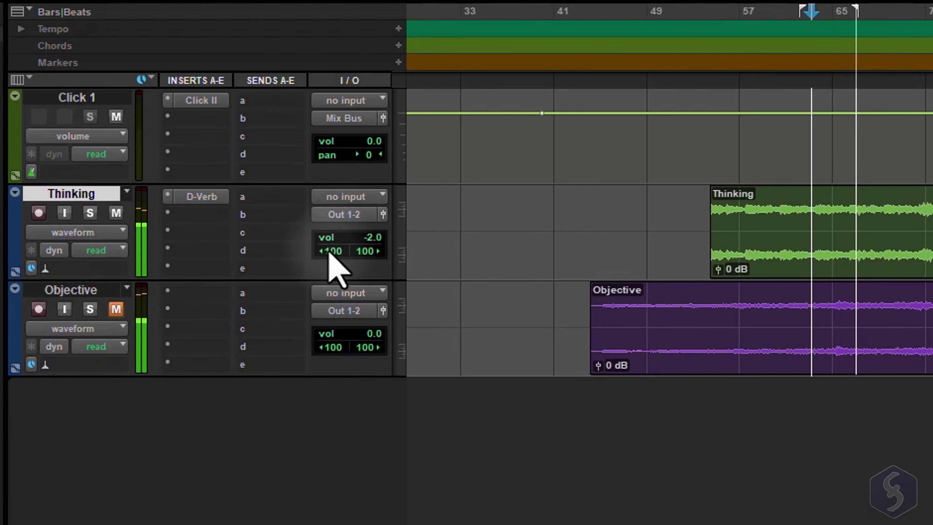
{"action": "left_click", "coordinate": [367, 251]}
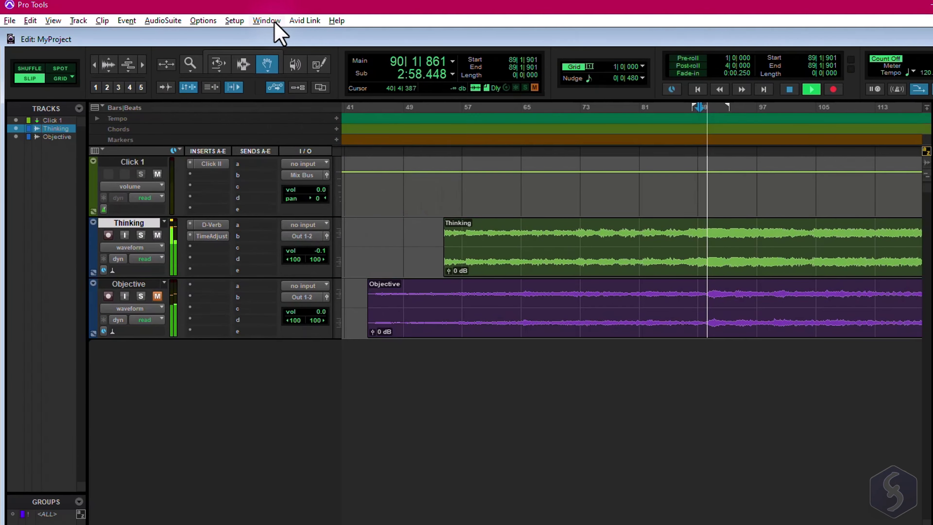
{"action": "left_click", "coordinate": [266, 20]}
{"action": "left_click", "coordinate": [298, 88]}
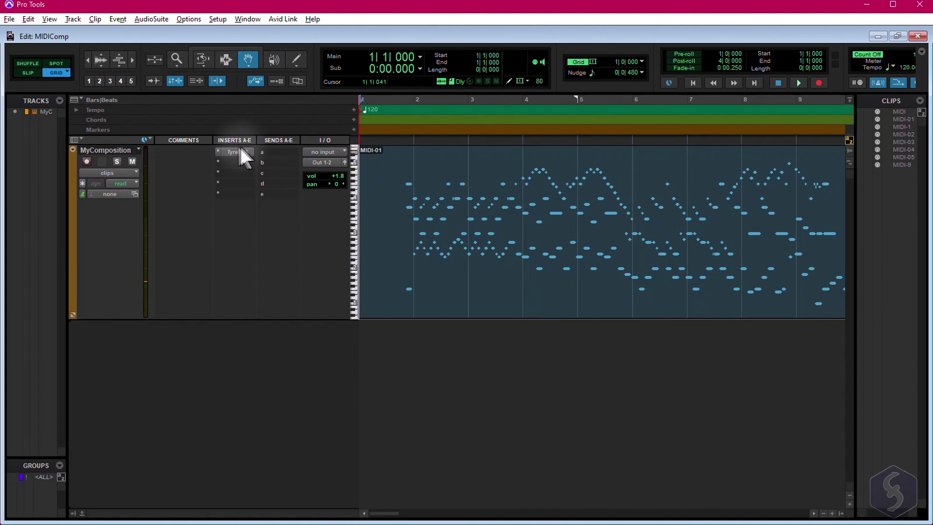
View the TyrellN6 instrument on the MyComposition track of the MIDIComp session, moving its window aside before closing it
{"action": "left_click", "coordinate": [231, 153]}
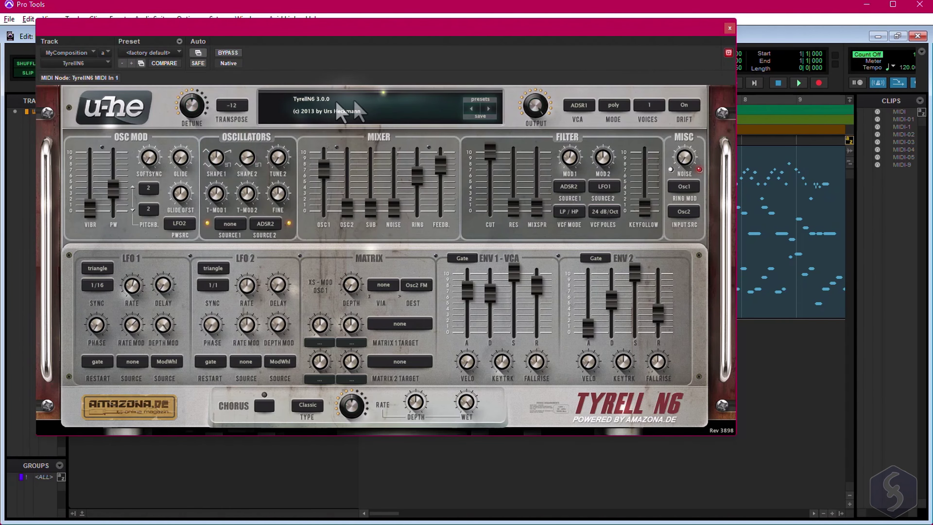
{"action": "left_click_drag", "start_coordinate": [449, 30], "coordinate": [668, 26]}
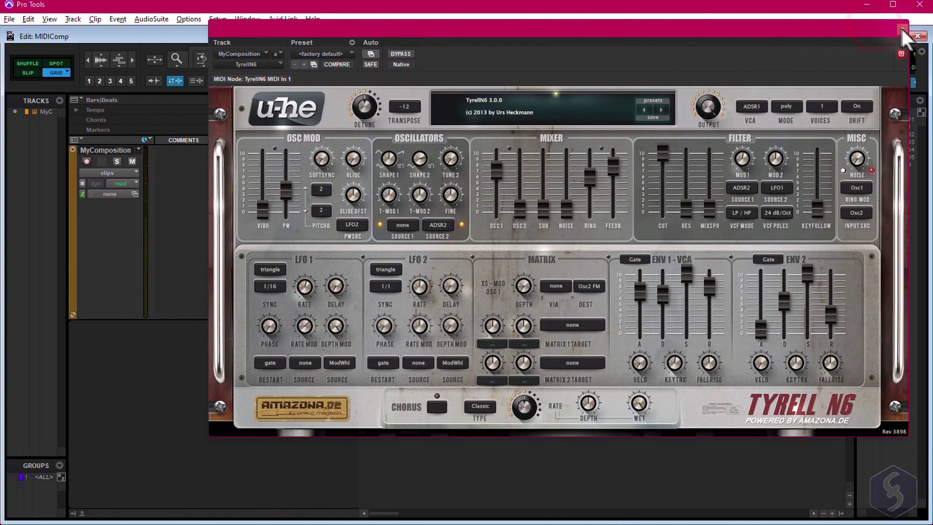
{"action": "left_click", "coordinate": [901, 17]}
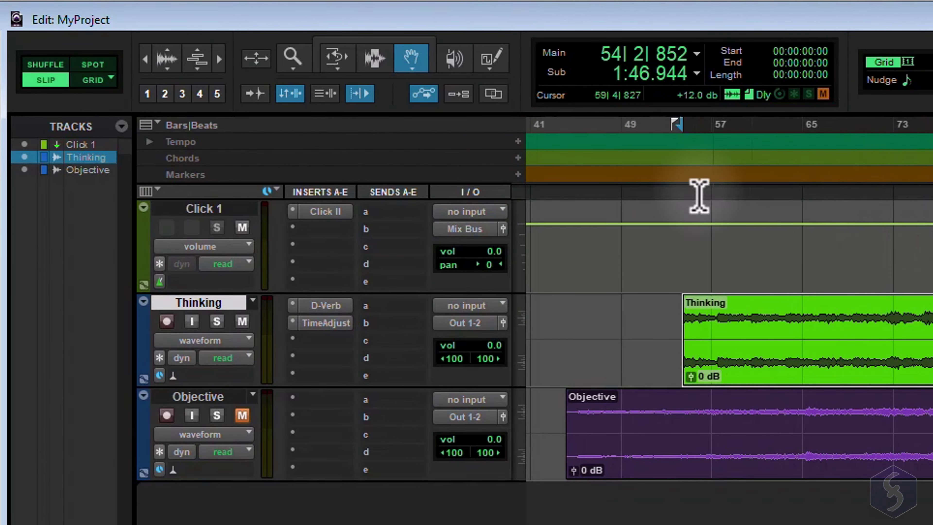
Create one mono instrument track in Ticks named MyComposition and place it below the Objective track
{"action": "right_click", "coordinate": [84, 158]}
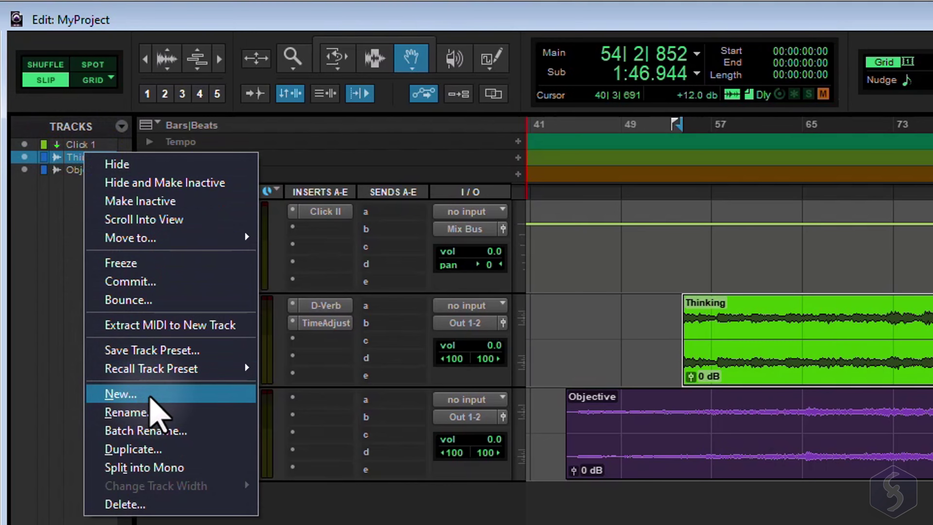
{"action": "left_click", "coordinate": [151, 397]}
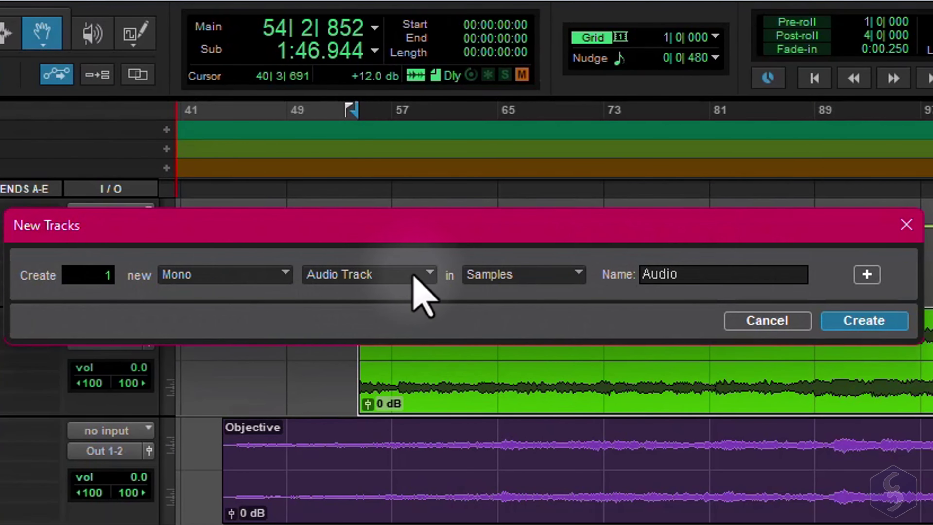
{"action": "left_click", "coordinate": [412, 275]}
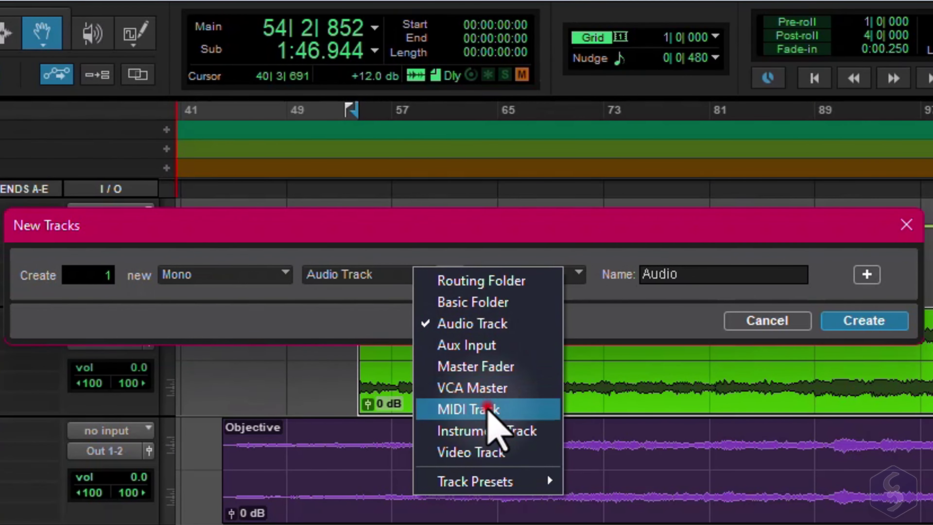
{"action": "left_click", "coordinate": [487, 407]}
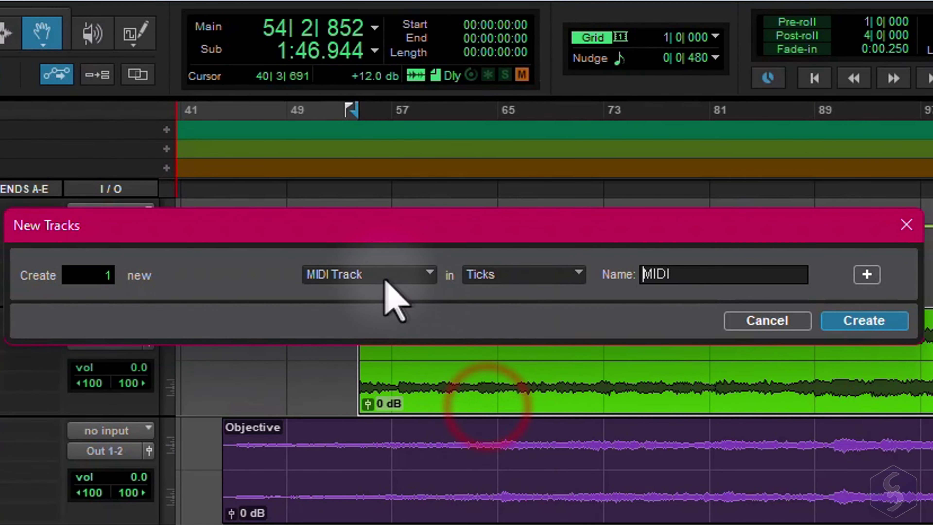
{"action": "left_click", "coordinate": [371, 278]}
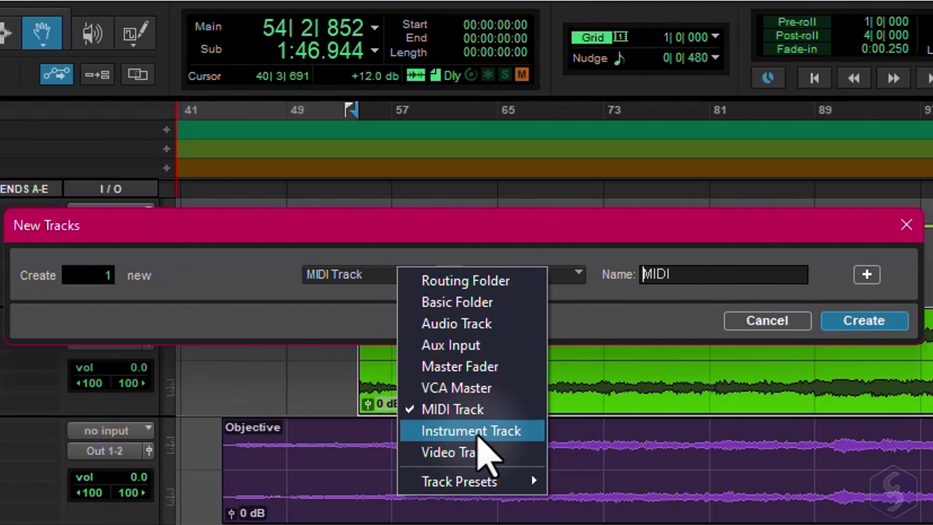
{"action": "left_click", "coordinate": [476, 432]}
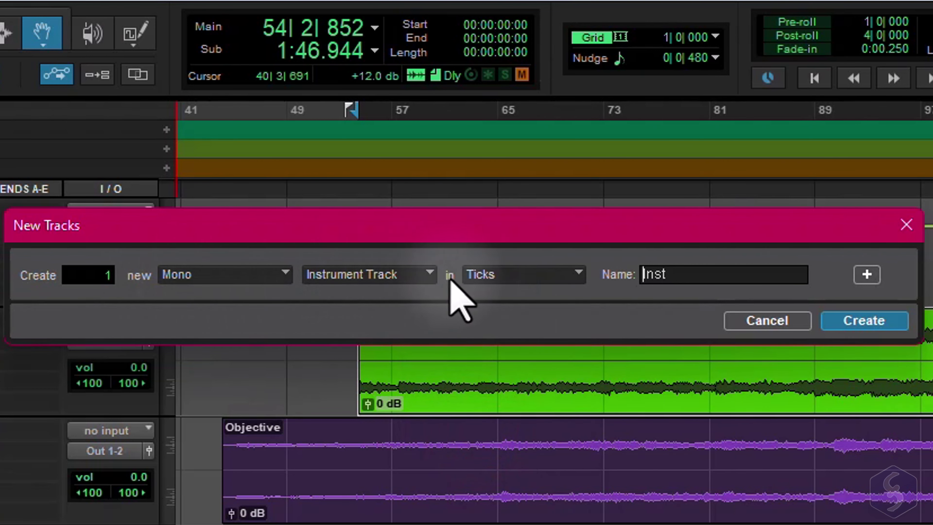
{"action": "double_click", "coordinate": [692, 275]}
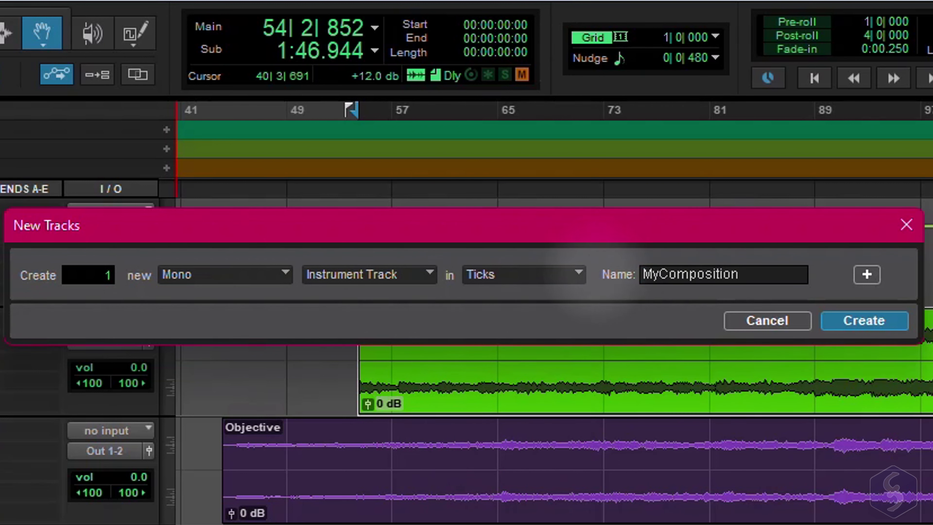
{"action": "left_click", "coordinate": [885, 320]}
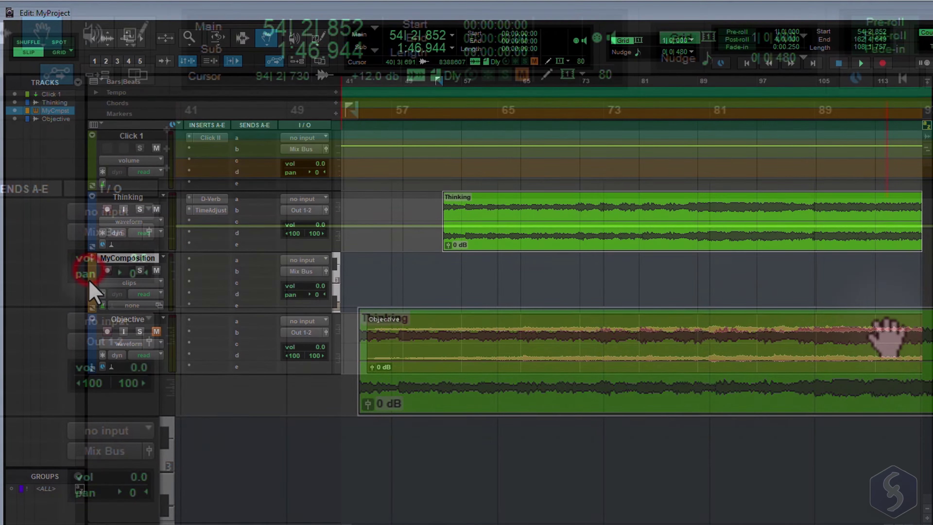
{"action": "left_click_drag", "start_coordinate": [89, 284], "coordinate": [97, 372]}
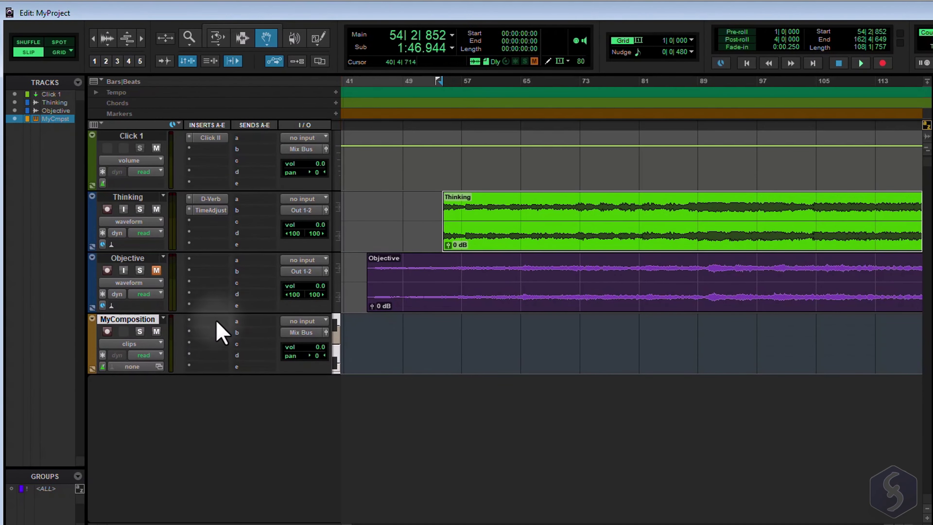
Add the TyrellN6 (mono) instrument to MyComposition's first insert, try its oscillator shape controls and close the plug-in window
{"action": "left_click", "coordinate": [212, 323]}
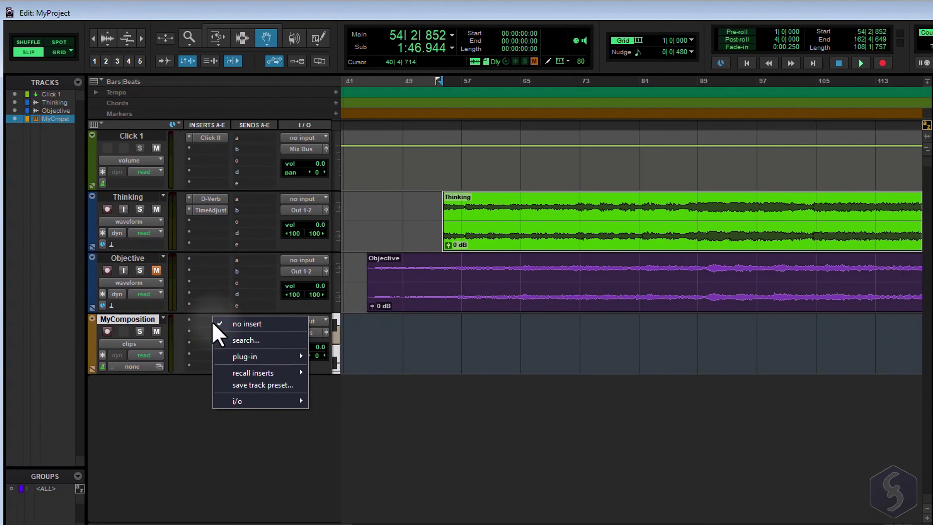
{"action": "mouse_move", "coordinate": [246, 357]}
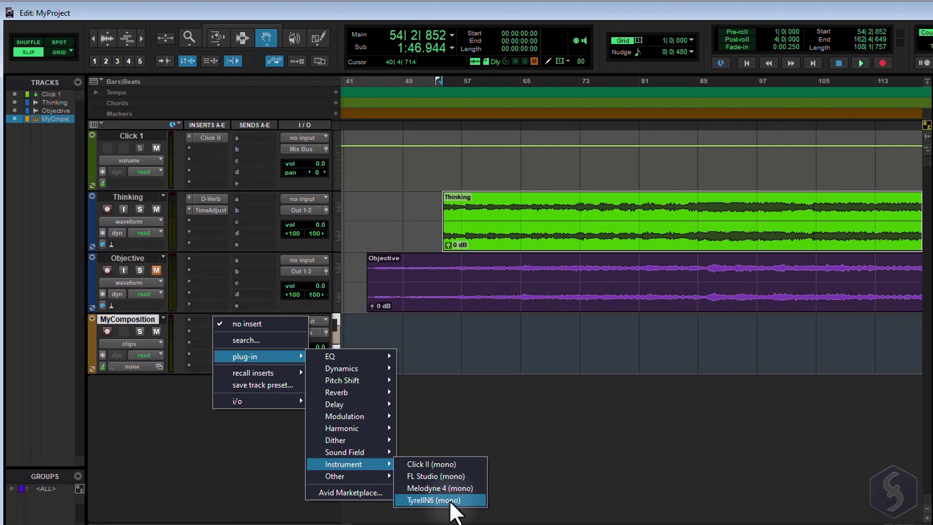
{"action": "left_click", "coordinate": [451, 502]}
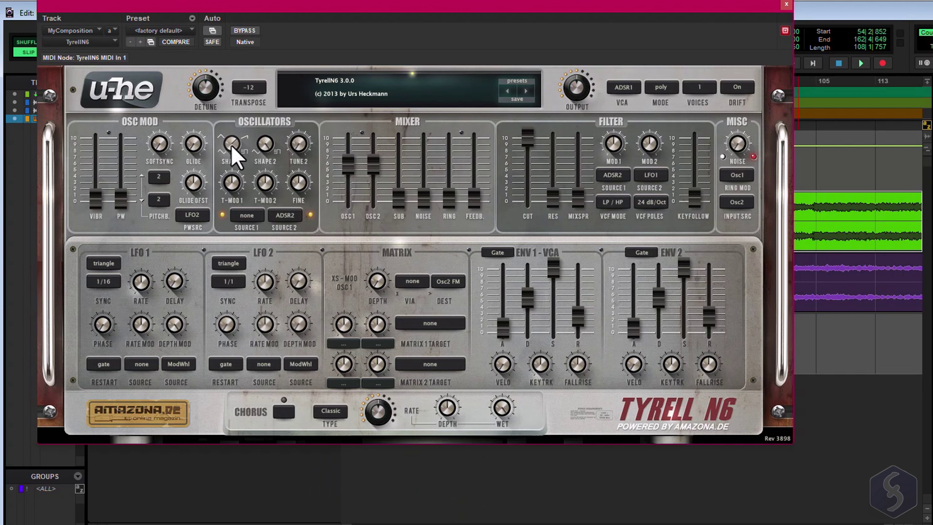
{"action": "left_click_drag", "start_coordinate": [232, 151], "coordinate": [217, 191]}
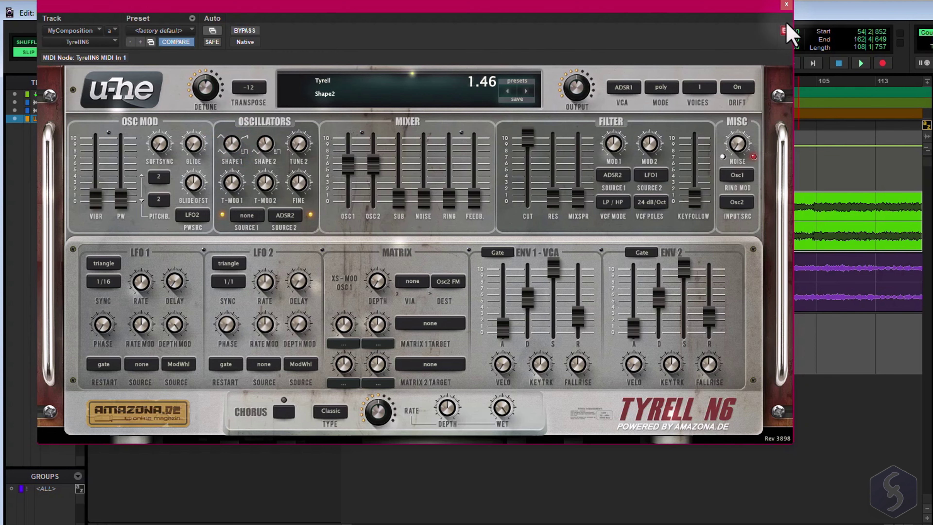
{"action": "left_click", "coordinate": [786, 5]}
Activate the free-hand Pencil tool, enlarge the MyComposition track in notes view and audition pitches on its piano keyboard
{"action": "left_click", "coordinate": [324, 39]}
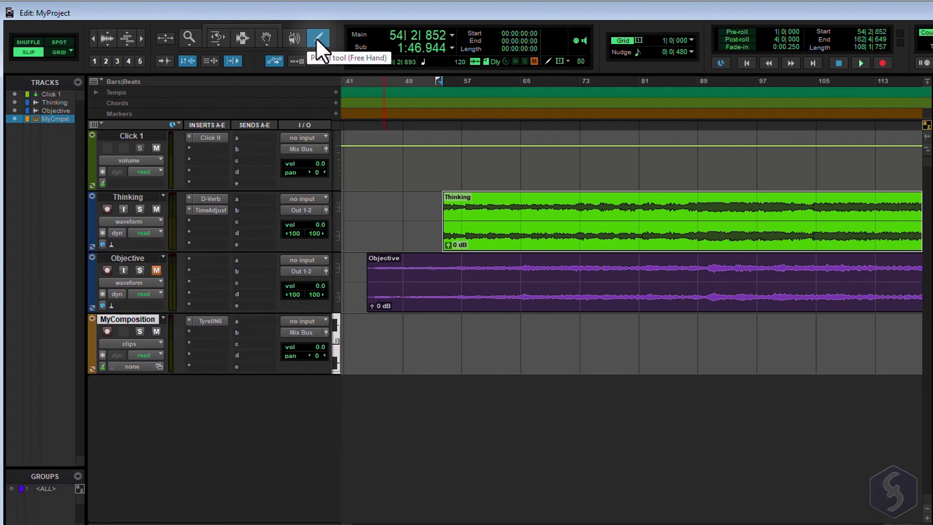
{"action": "left_click", "coordinate": [408, 345]}
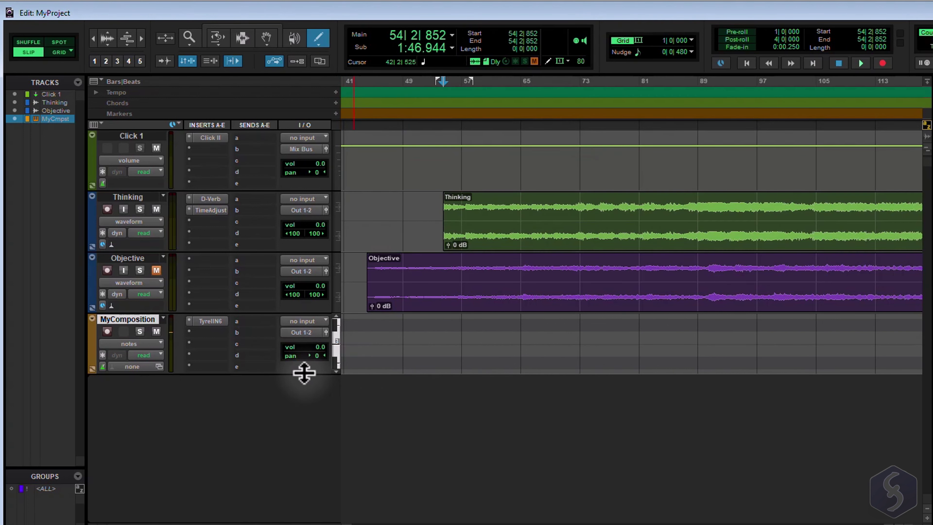
{"action": "left_click_drag", "start_coordinate": [304, 373], "coordinate": [303, 455]}
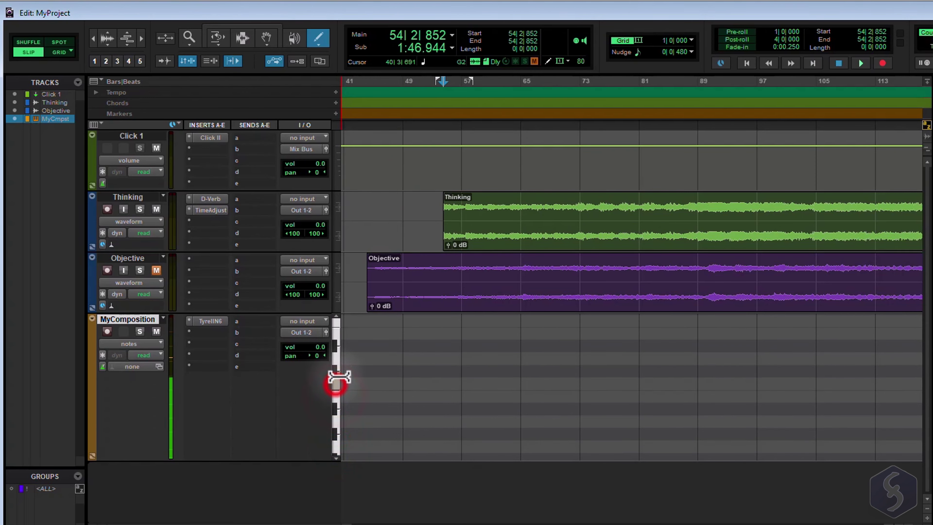
{"action": "left_click_drag", "start_coordinate": [337, 382], "coordinate": [338, 334]}
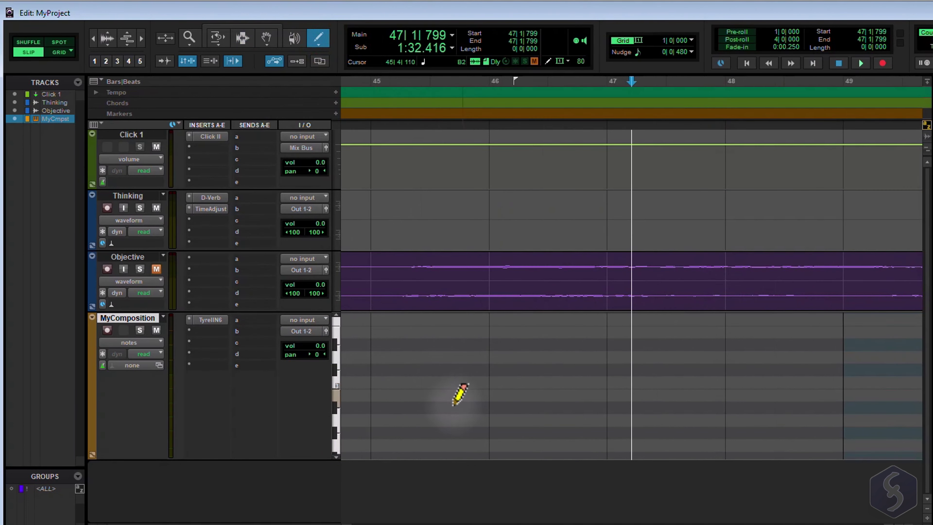
Draw five MIDI notes of different pitches and lengths between bars 45 and 49 on the MyComposition track
{"action": "left_click_drag", "start_coordinate": [422, 446], "coordinate": [468, 446]}
{"action": "left_click_drag", "start_coordinate": [542, 420], "coordinate": [600, 420]}
{"action": "left_click_drag", "start_coordinate": [661, 332], "coordinate": [740, 333]}
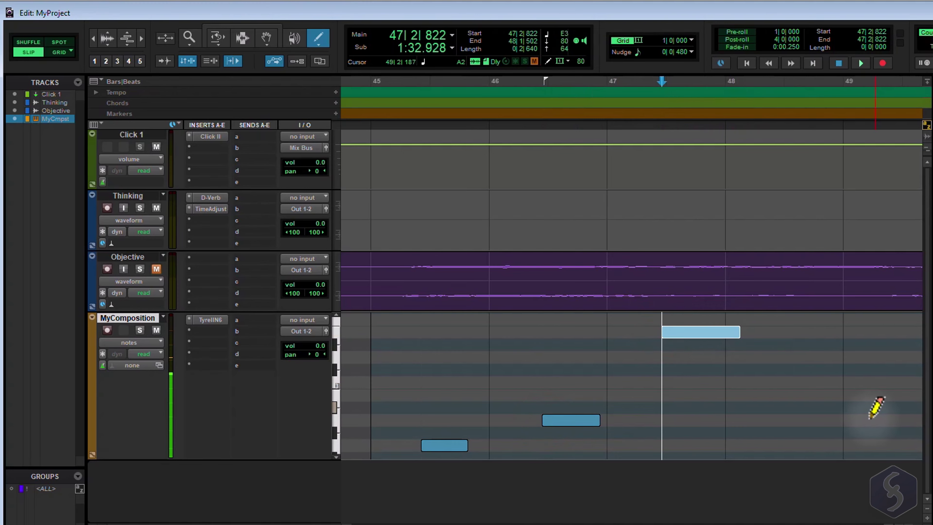
{"action": "left_click_drag", "start_coordinate": [803, 420], "coordinate": [865, 421]}
Move the short note near bar 46 and the E3 note slightly earlier, and trim the E3 note's end to about 47|4|847
{"action": "left_click", "coordinate": [267, 38]}
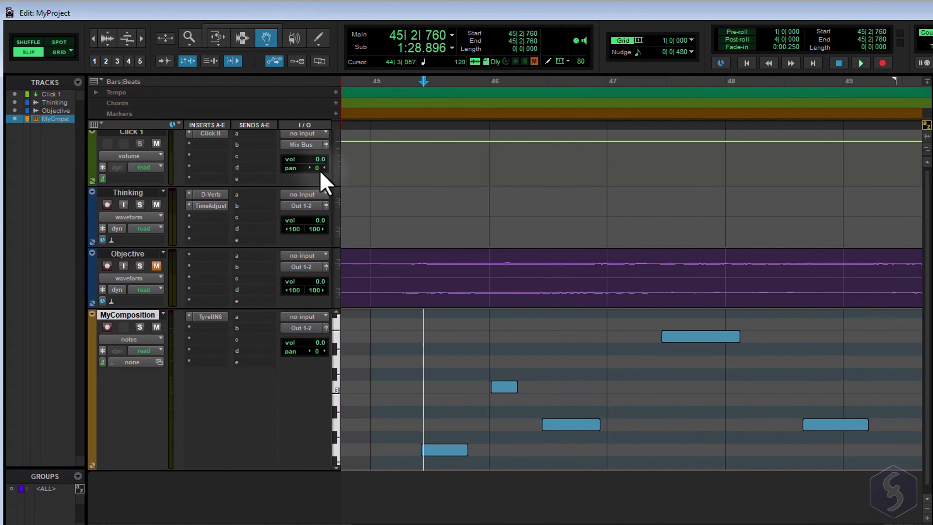
{"action": "left_click_drag", "start_coordinate": [506, 386], "coordinate": [564, 393]}
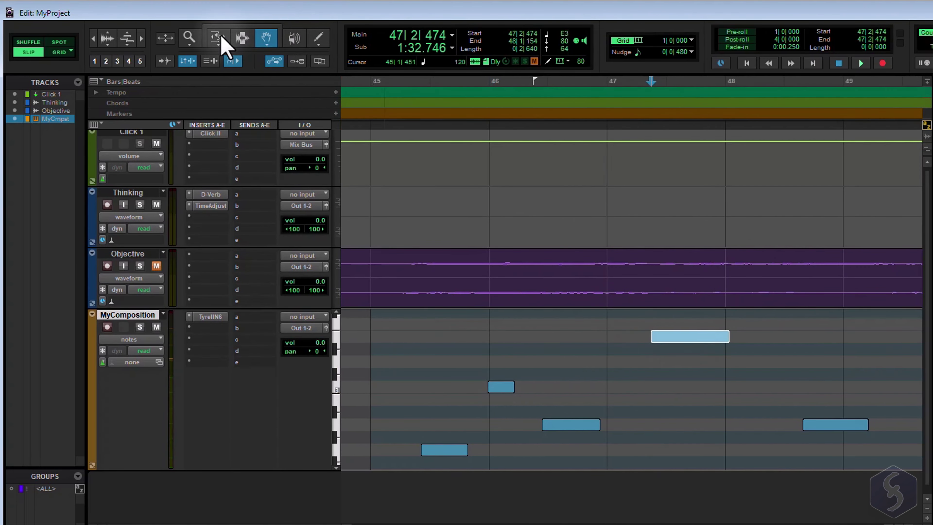
{"action": "left_click", "coordinate": [221, 38]}
{"action": "left_click", "coordinate": [242, 42]}
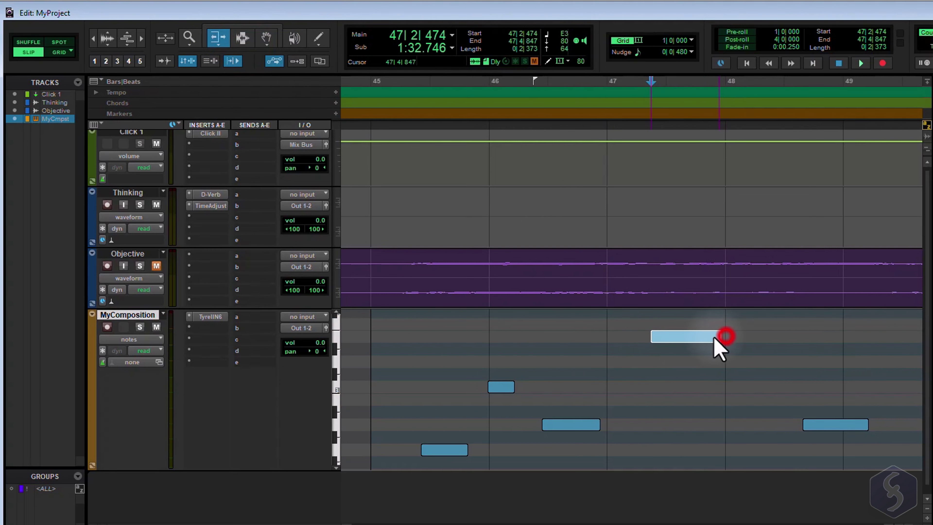
{"action": "left_click_drag", "start_coordinate": [715, 337], "coordinate": [745, 338]}
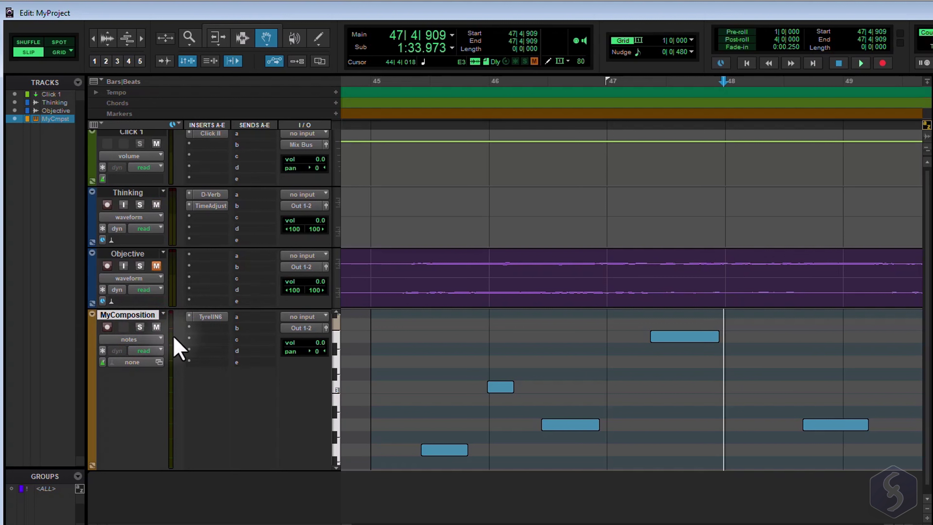
Switch the MyComposition track view from notes to blocks
{"action": "left_click", "coordinate": [135, 338]}
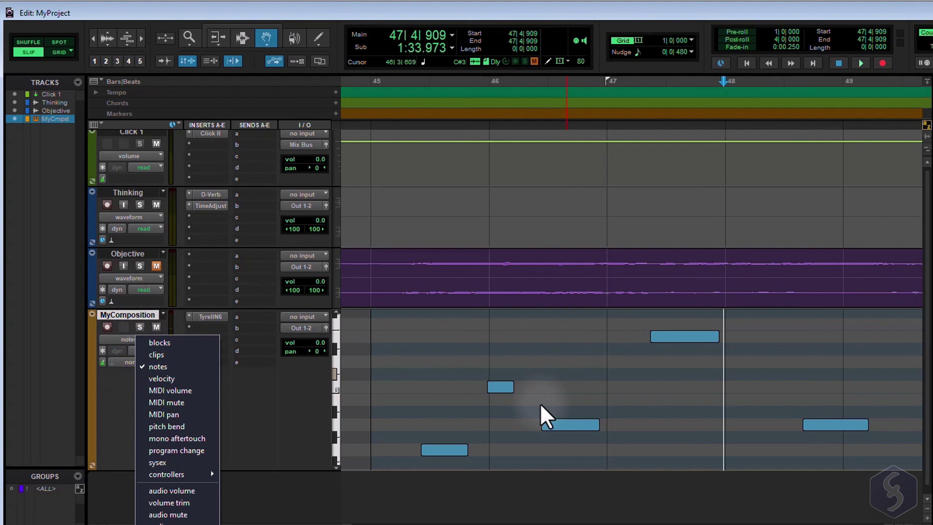
{"action": "left_click", "coordinate": [182, 344]}
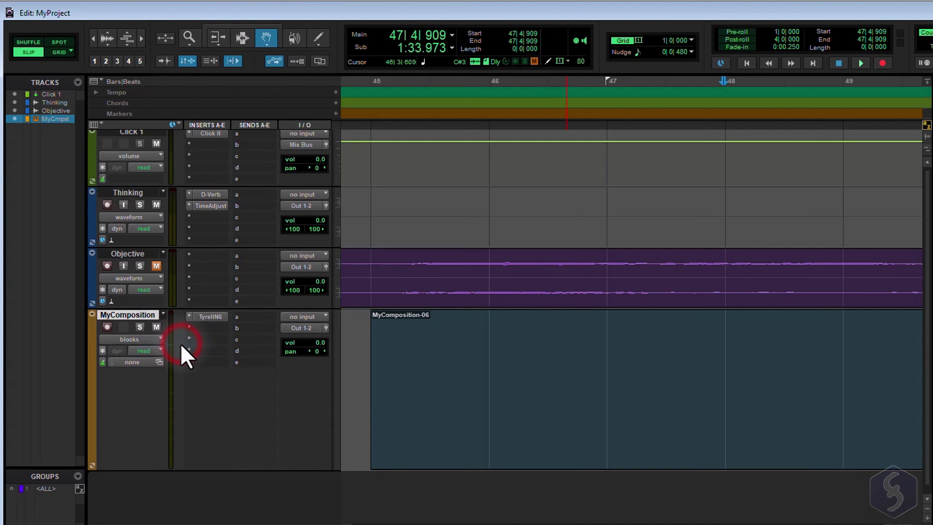
Select the MyComposition-06 clip and shift it slightly along the timeline, and switch the track view to clips
{"action": "key", "text": "ctrl+bracketleft"}
{"action": "key", "text": "ctrl+bracketleft"}
{"action": "left_click", "coordinate": [680, 364]}
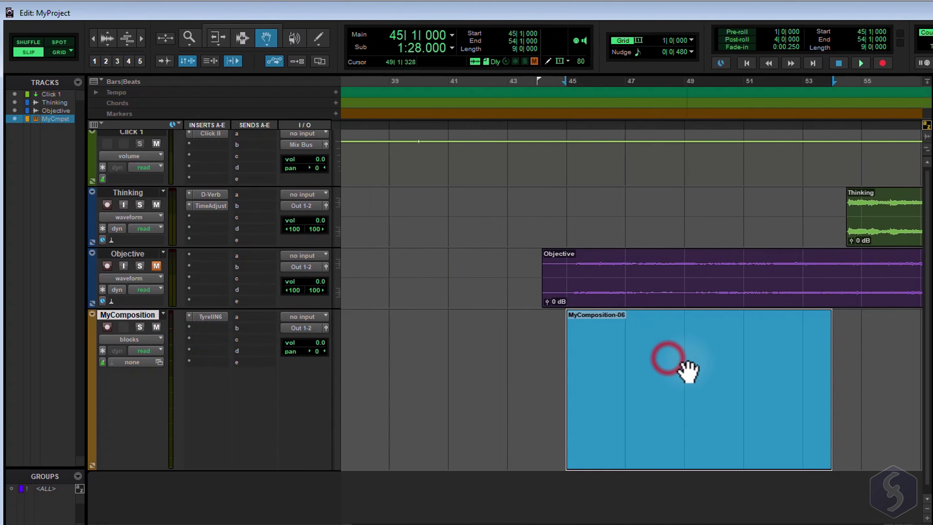
{"action": "mouse_move", "coordinate": [696, 371]}
{"action": "left_mouse_down"}
{"action": "mouse_move", "coordinate": [718, 362]}
{"action": "mouse_move", "coordinate": [694, 362]}
{"action": "left_mouse_up"}
{"action": "left_click", "coordinate": [139, 339]}
{"action": "left_click", "coordinate": [166, 354]}
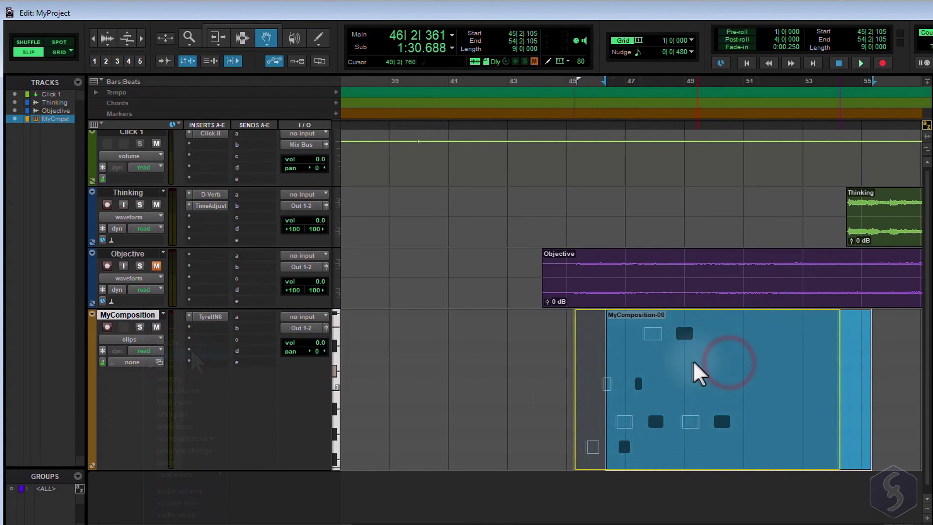
Switch the MyComposition track to velocity view and adjust the velocities of the first three notes, auditioning the result
{"action": "left_click", "coordinate": [143, 339]}
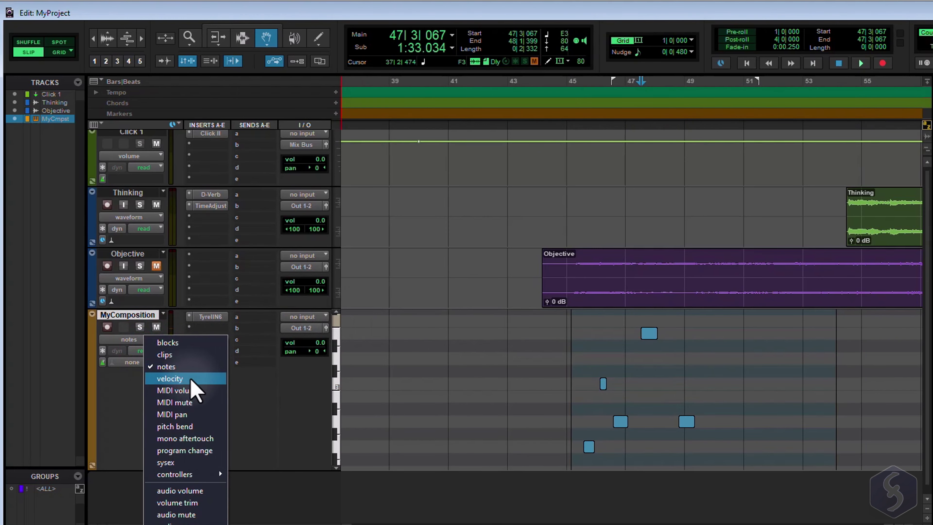
{"action": "left_click", "coordinate": [188, 377]}
{"action": "left_click", "coordinate": [587, 369]}
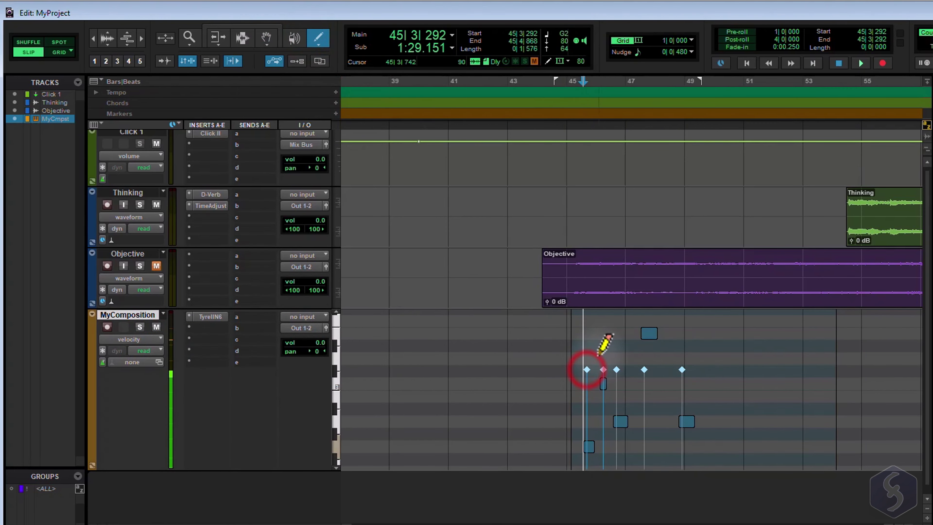
{"action": "mouse_move", "coordinate": [588, 326]}
{"action": "left_mouse_down"}
{"action": "mouse_move", "coordinate": [602, 326]}
{"action": "mouse_move", "coordinate": [588, 318]}
{"action": "mouse_move", "coordinate": [583, 358]}
{"action": "left_mouse_up"}
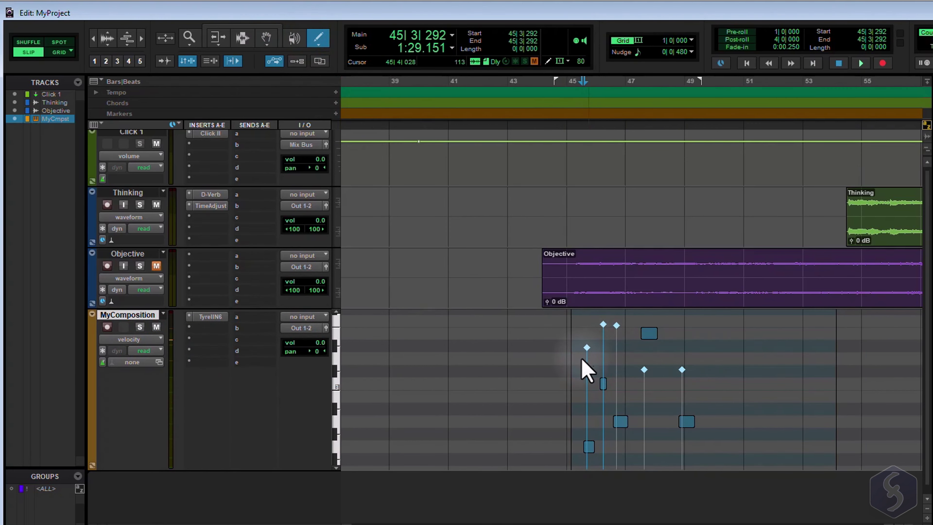
{"action": "left_click", "coordinate": [859, 66]}
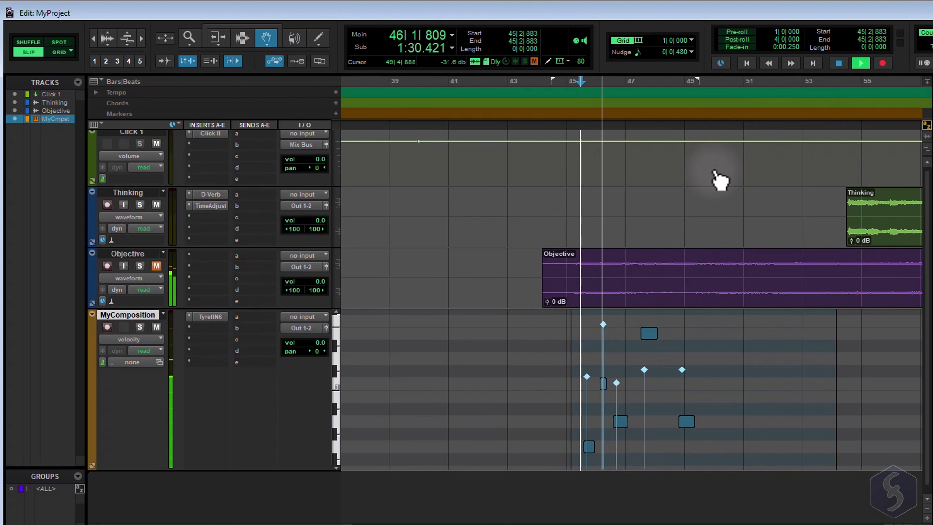
{"action": "left_click", "coordinate": [860, 63]}
{"action": "left_click", "coordinate": [146, 340]}
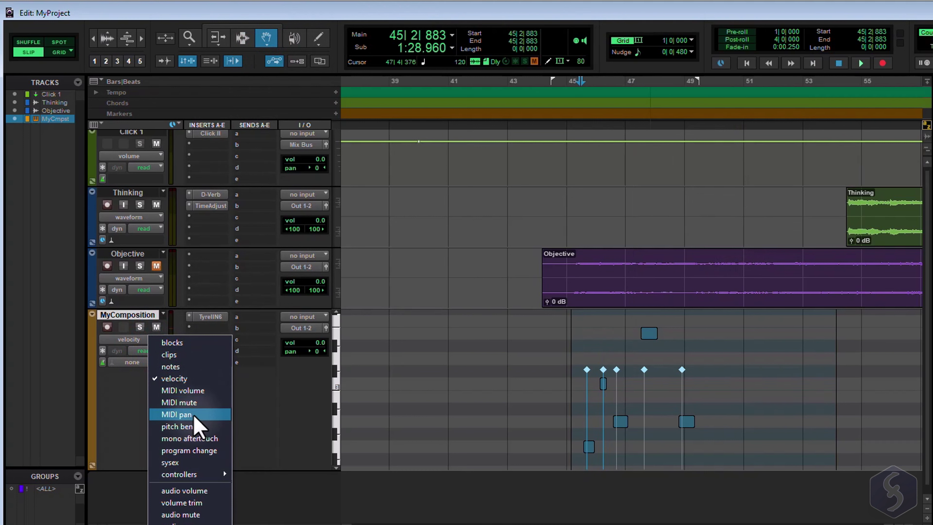
{"action": "mouse_move", "coordinate": [190, 475]}
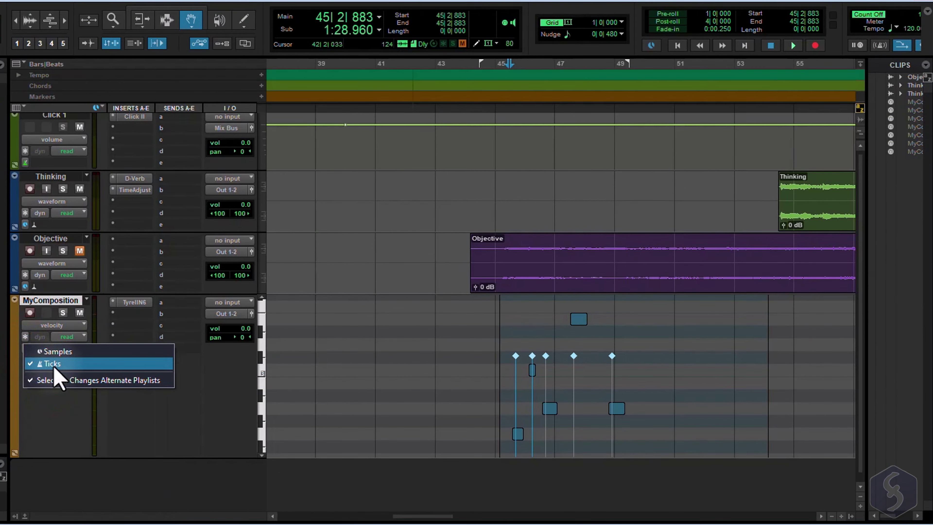
Keep the MyComposition track's timebase on Ticks and raise the session tempo to about 123 BPM
{"action": "left_click", "coordinate": [54, 366]}
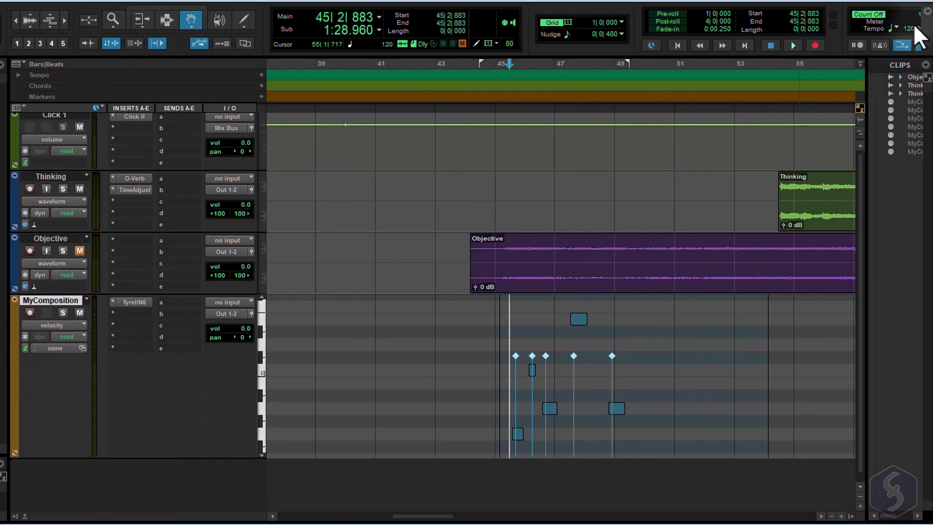
{"action": "left_click_drag", "start_coordinate": [911, 31], "coordinate": [431, 235]}
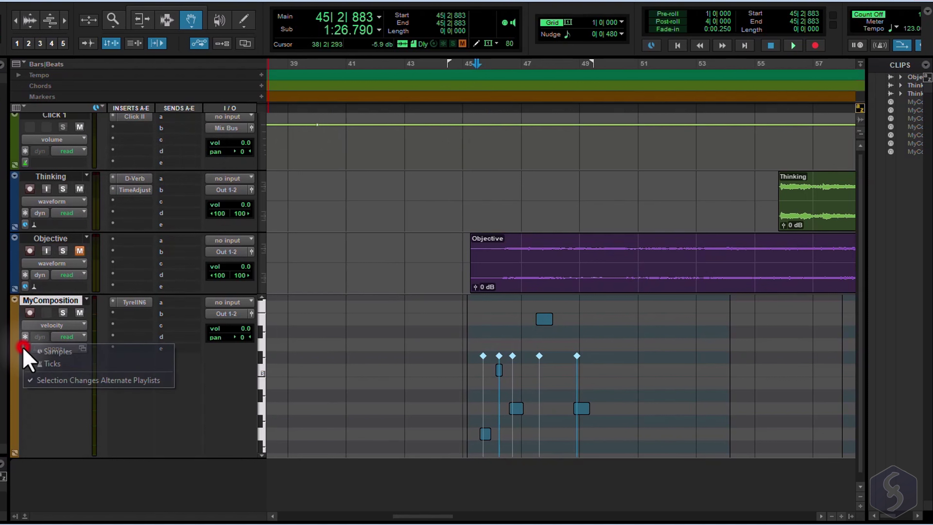
Change the MyComposition track's timebase to Samples and raise the session tempo to 127 BPM
{"action": "left_click", "coordinate": [81, 352]}
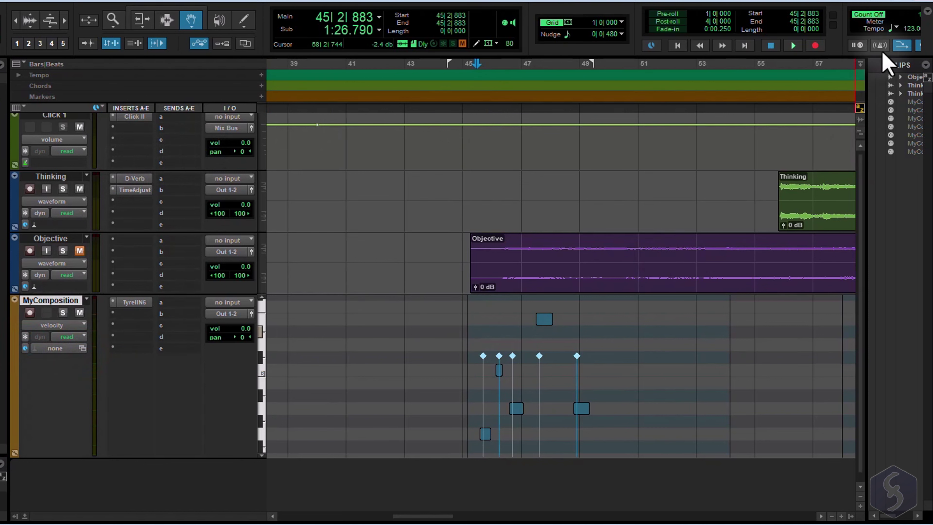
{"action": "mouse_move", "coordinate": [909, 27]}
{"action": "left_mouse_down"}
{"action": "mouse_move", "coordinate": [910, 37]}
{"action": "mouse_move", "coordinate": [908, 17]}
{"action": "left_mouse_up"}
Save the MyProject session using Save As
{"action": "scroll", "coordinate": [515, 233], "scroll_direction": "up", "scroll_amount": 1}
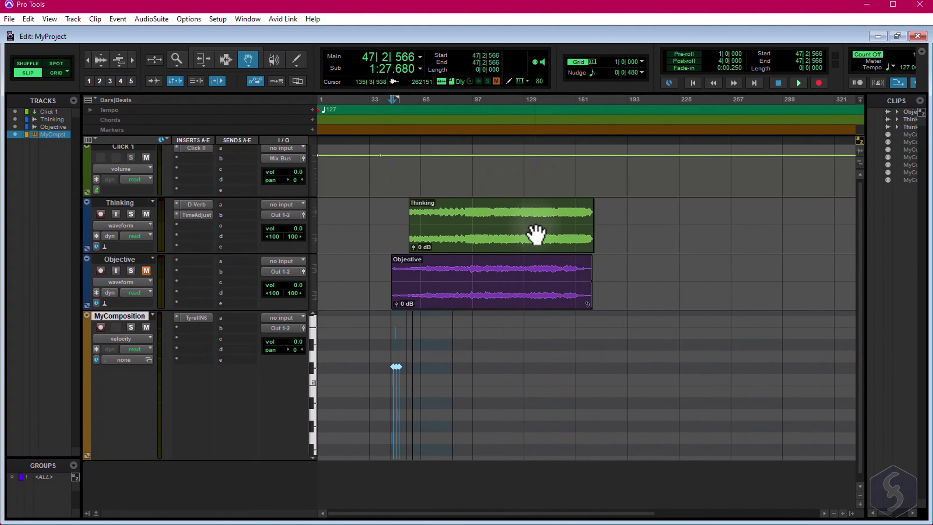
{"action": "scroll", "coordinate": [536, 234], "scroll_direction": "up", "scroll_amount": 1}
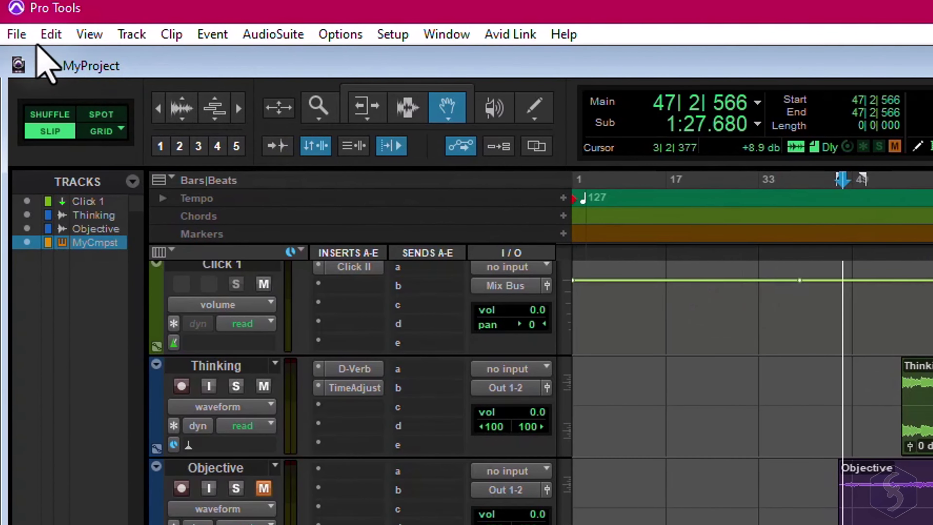
{"action": "left_click", "coordinate": [9, 19]}
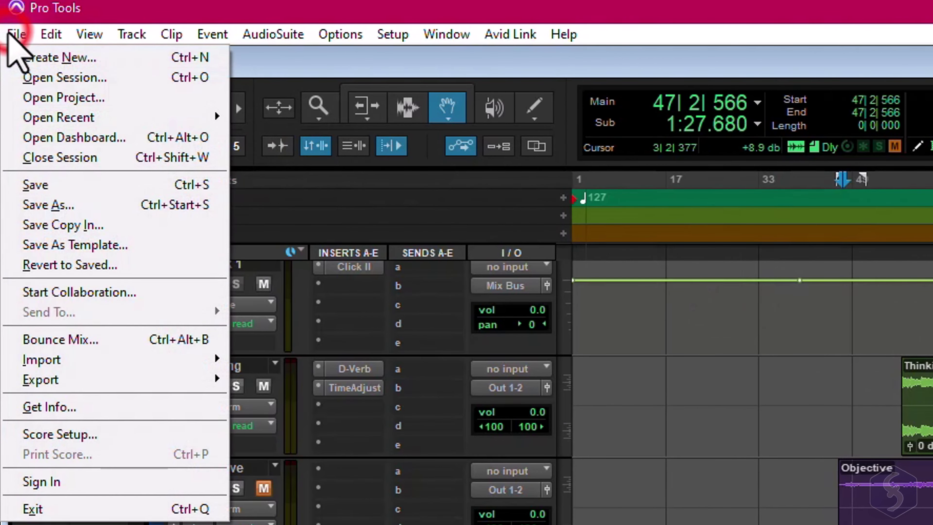
{"action": "left_click", "coordinate": [48, 205]}
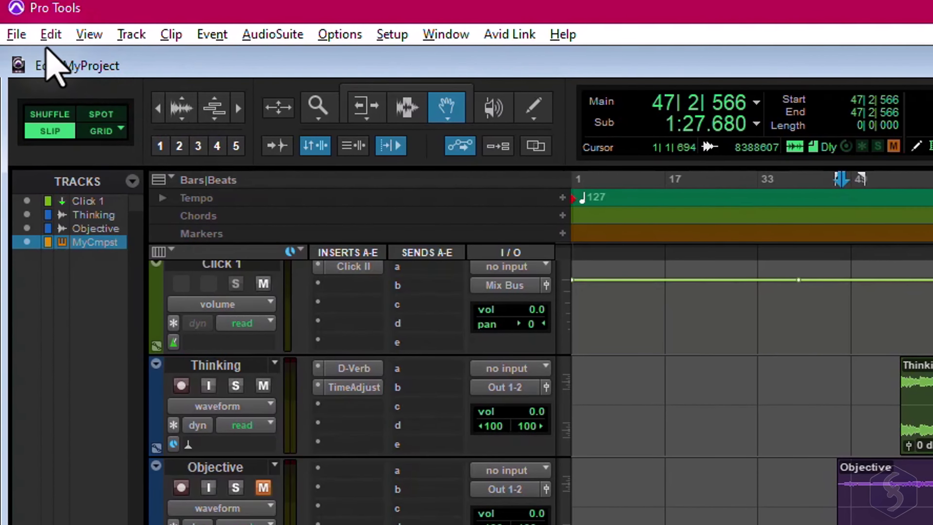
Bounce the MyProject mix as an AIFF file, reviewing the sample rate options and keeping 48 kHz
{"action": "left_click", "coordinate": [17, 34]}
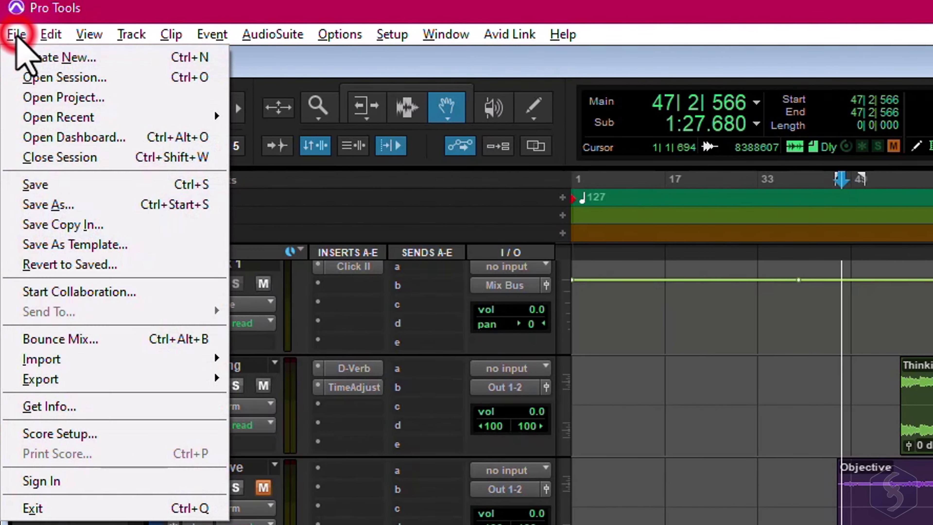
{"action": "left_click", "coordinate": [47, 339]}
{"action": "left_click", "coordinate": [500, 95]}
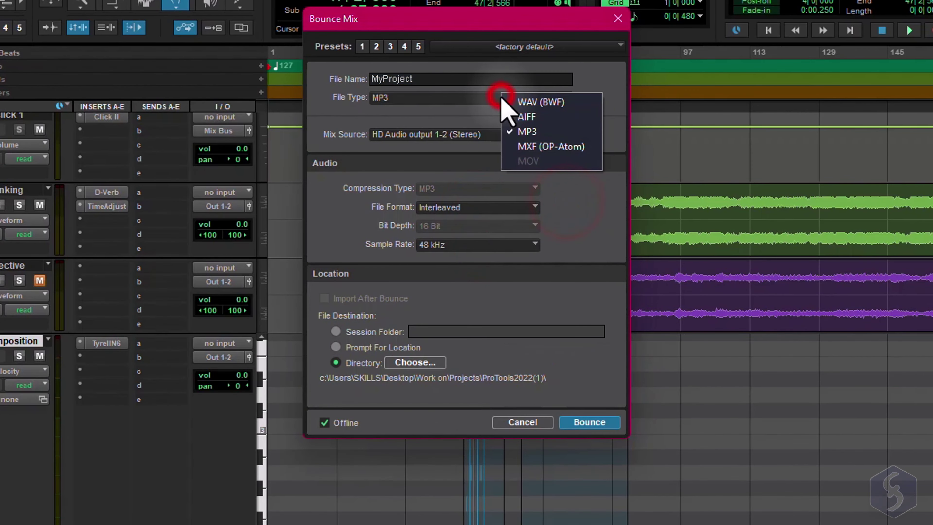
{"action": "left_click", "coordinate": [531, 116]}
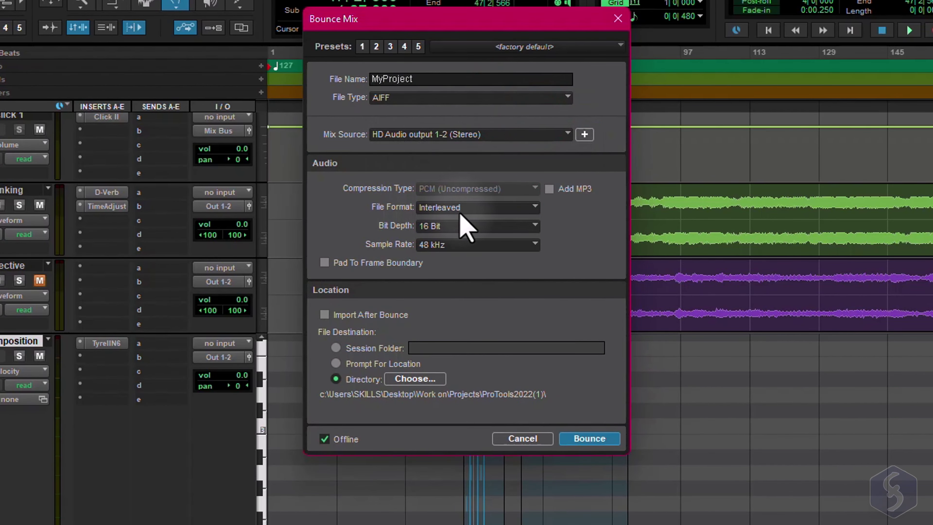
{"action": "left_click", "coordinate": [443, 246]}
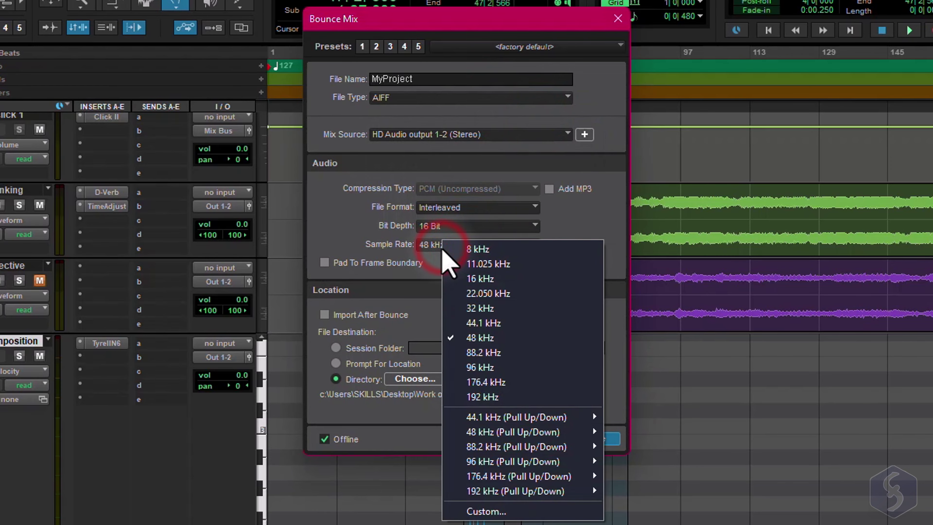
{"action": "key", "text": "Escape"}
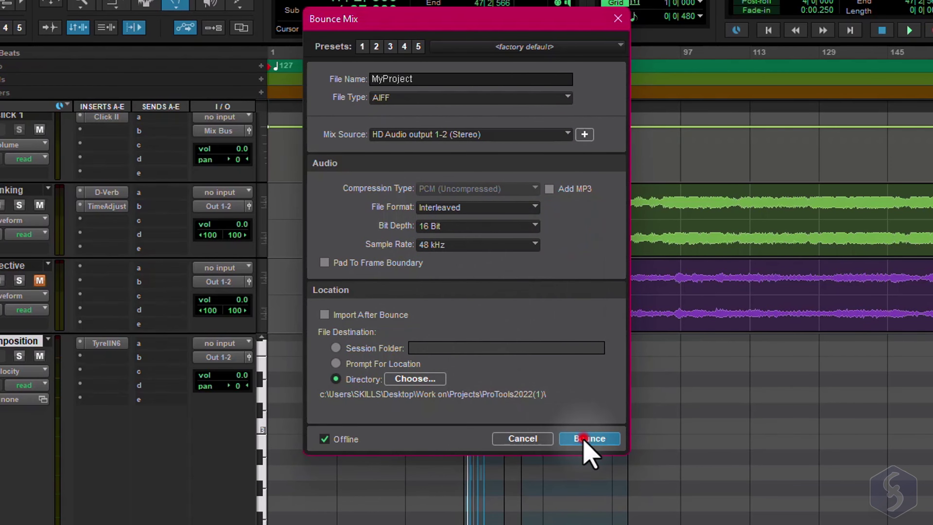
{"action": "left_click", "coordinate": [588, 439]}
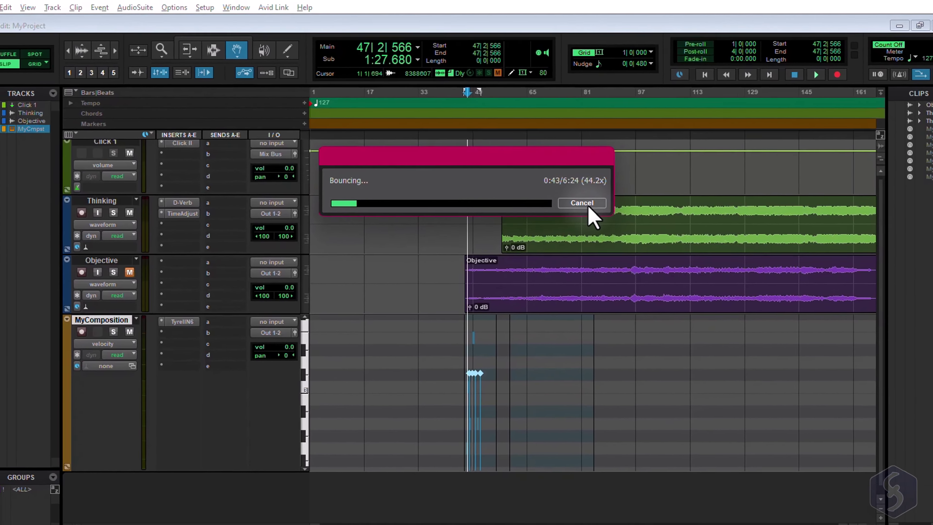
{"action": "left_click", "coordinate": [618, 193]}
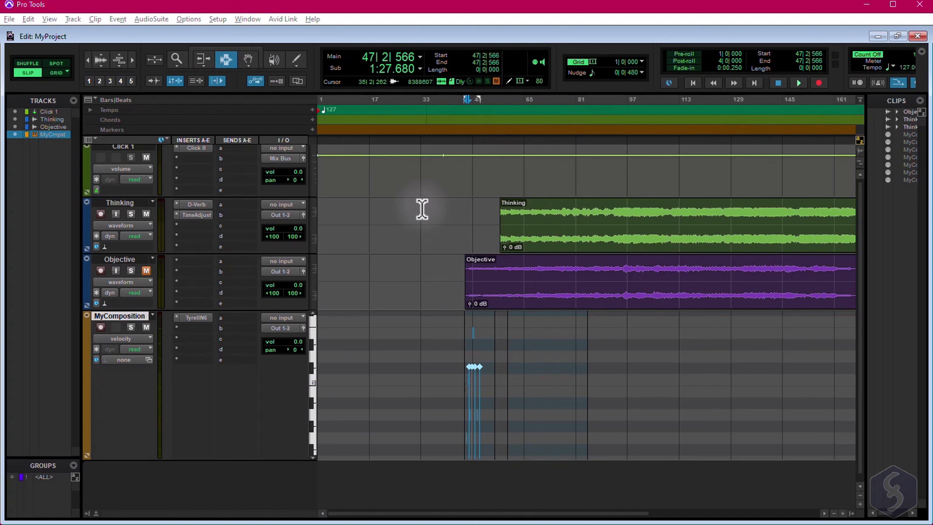
Try time range selections across Thinking and Objective, across those two plus MyComposition, and on Objective alone
{"action": "left_click_drag", "start_coordinate": [422, 209], "coordinate": [815, 284]}
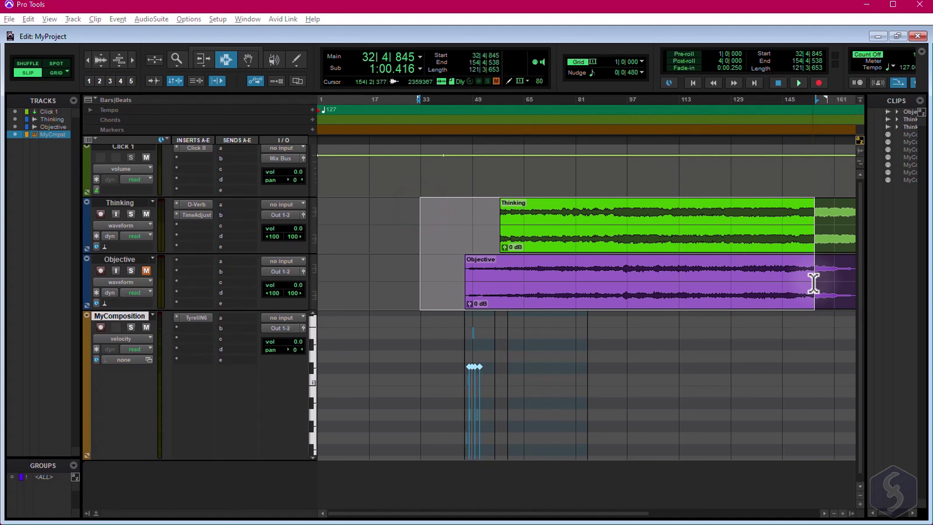
{"action": "left_click_drag", "start_coordinate": [404, 260], "coordinate": [827, 382]}
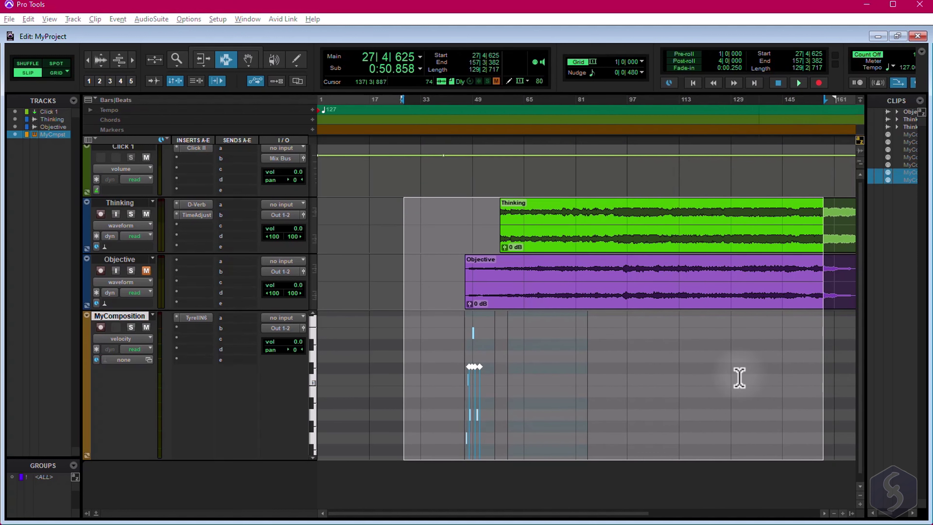
{"action": "left_click_drag", "start_coordinate": [445, 280], "coordinate": [812, 294]}
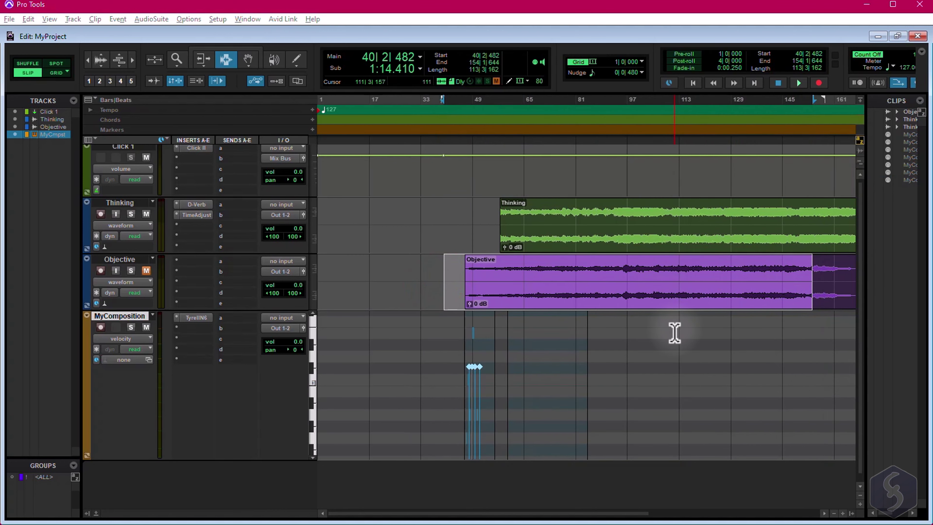
Select the range from 33|3|046 to 142|4|148 across the Thinking and Objective tracks and bounce it as an AIFF file
{"action": "left_click_drag", "start_coordinate": [423, 205], "coordinate": [760, 291]}
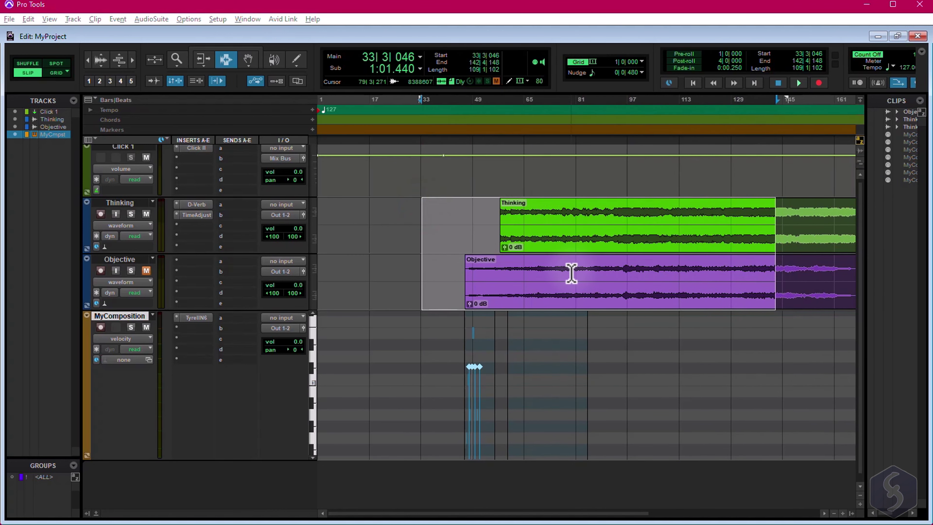
{"action": "left_click", "coordinate": [9, 20]}
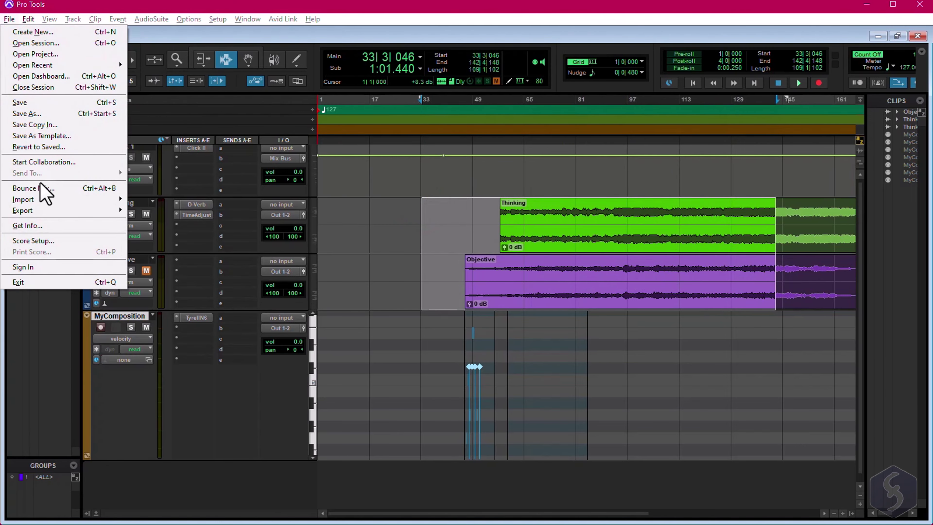
{"action": "left_click", "coordinate": [44, 192]}
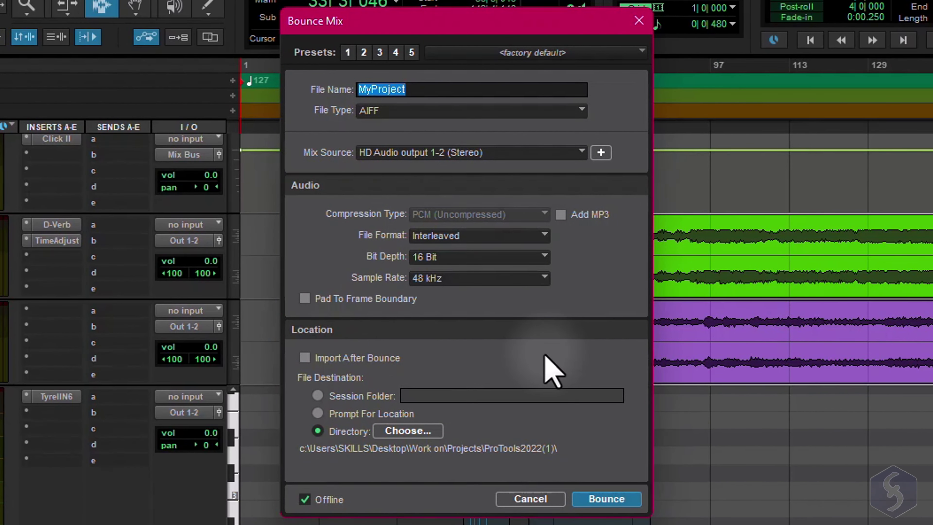
{"action": "left_click", "coordinate": [624, 504]}
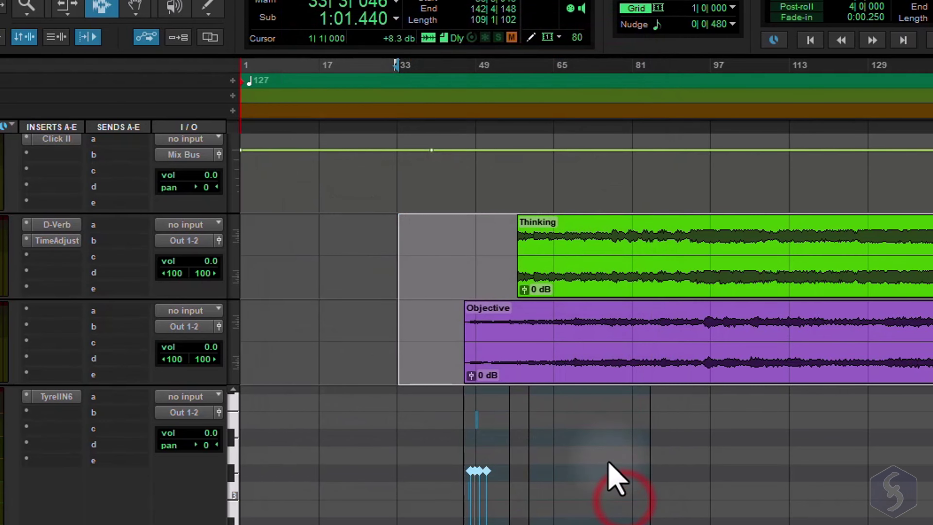